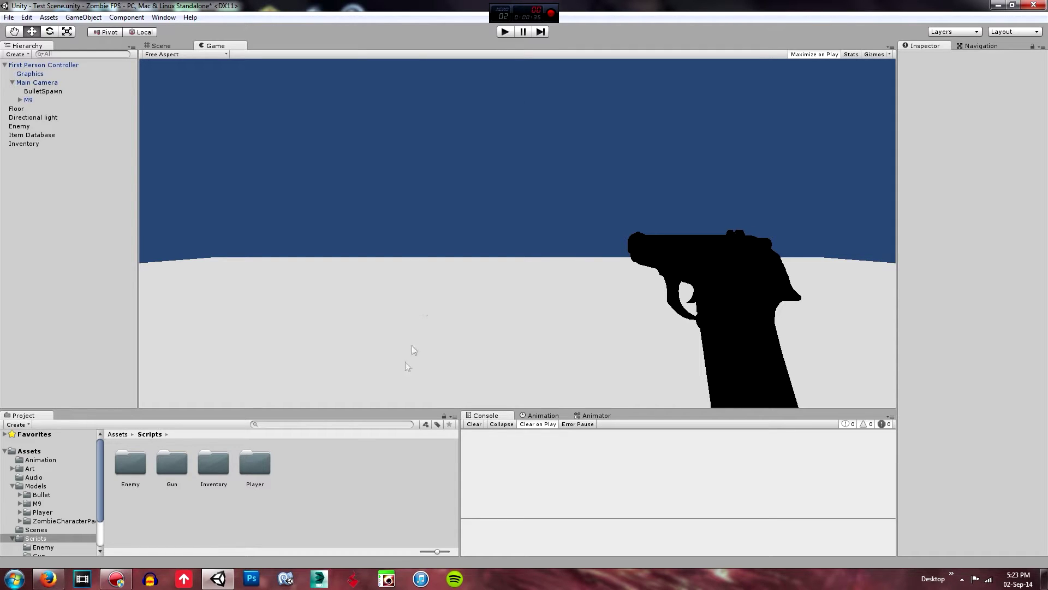
# Switch to the Scene view and save the Enemy cube as a prefab in the Models folder
pyautogui.click(164, 46)
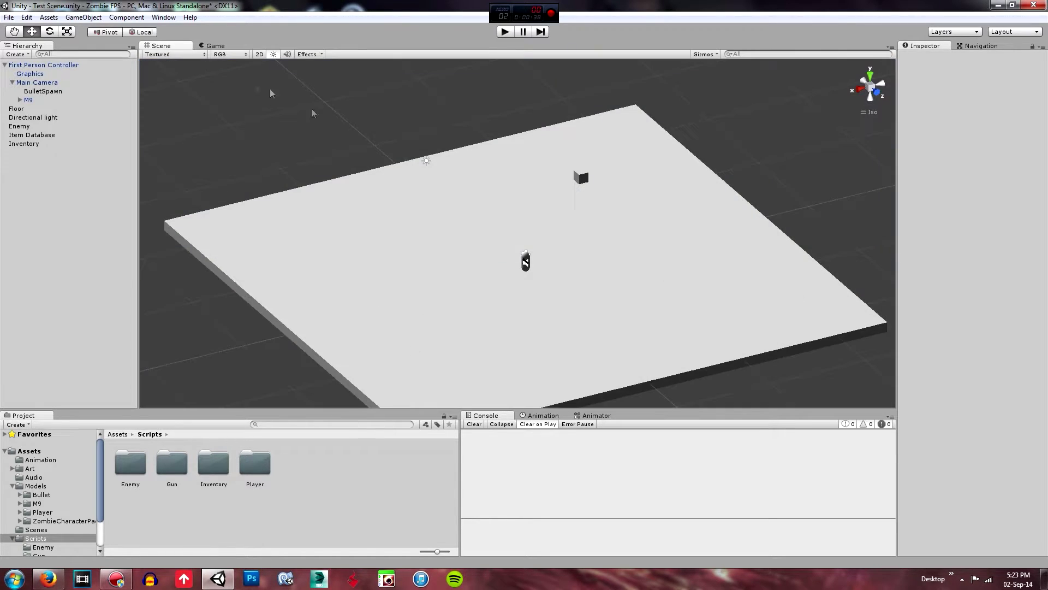
pyautogui.scroll(-6, 400, 259)
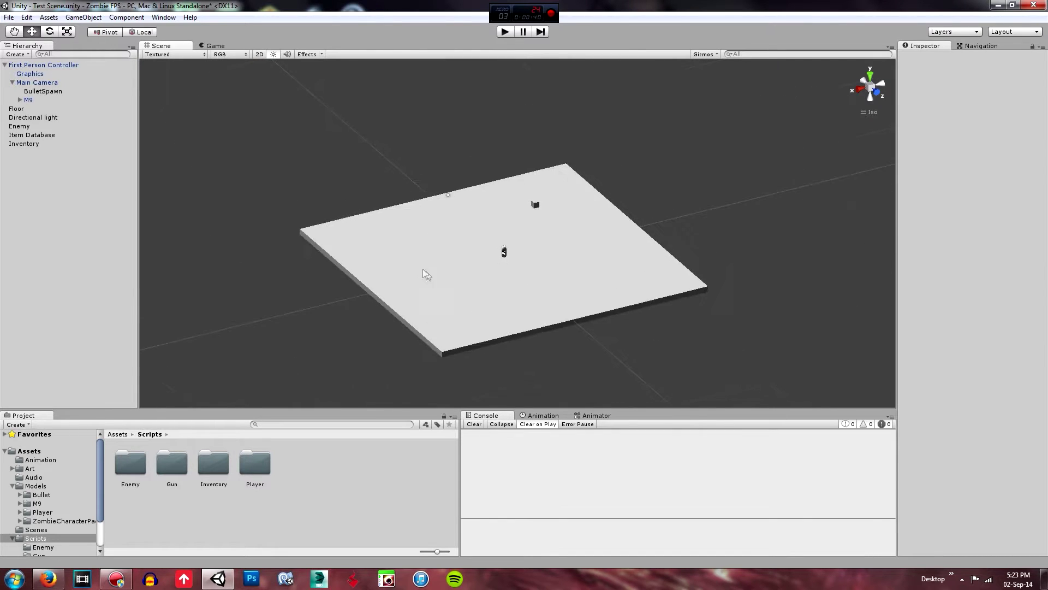
pyautogui.moveTo(488, 269); pyautogui.dragTo(450, 271, button='middle')
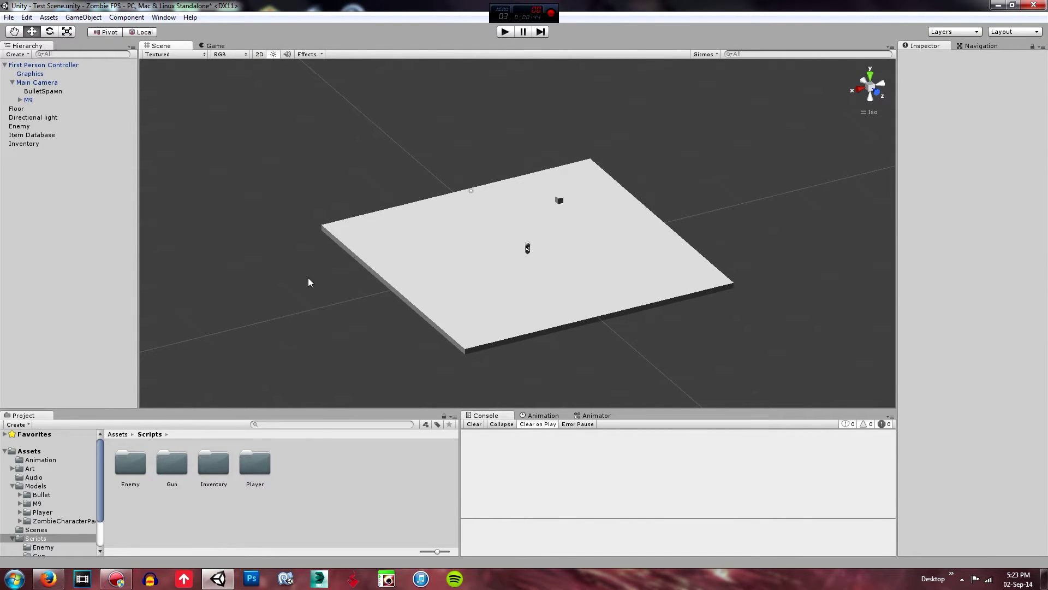
pyautogui.scroll(8, 533, 256)
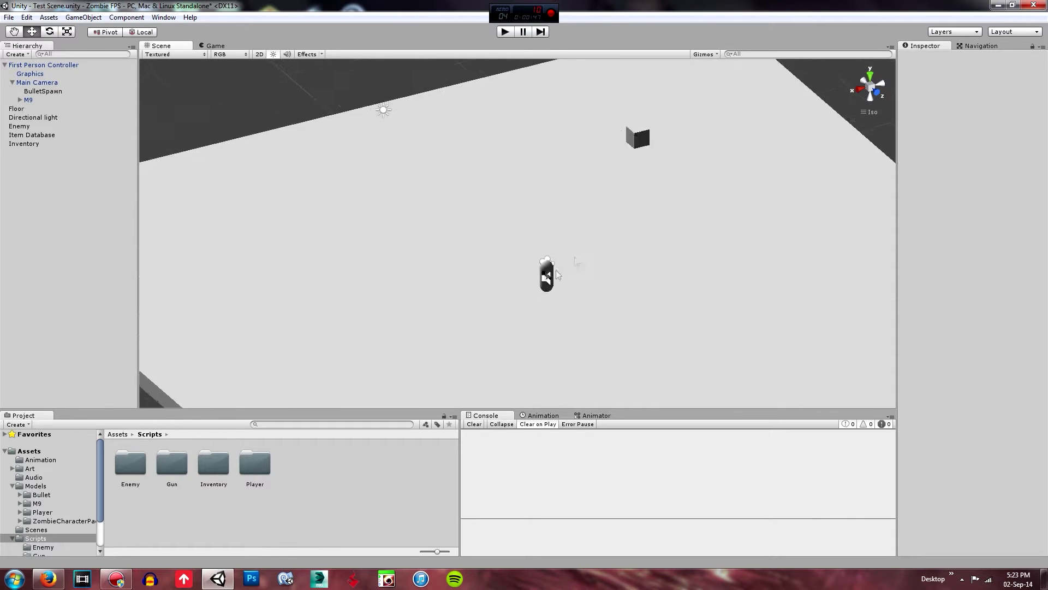
pyautogui.scroll(-8, 566, 372)
pyautogui.moveTo(627, 329); pyautogui.dragTo(528, 329, button='middle')
pyautogui.scroll(-5, 528, 328)
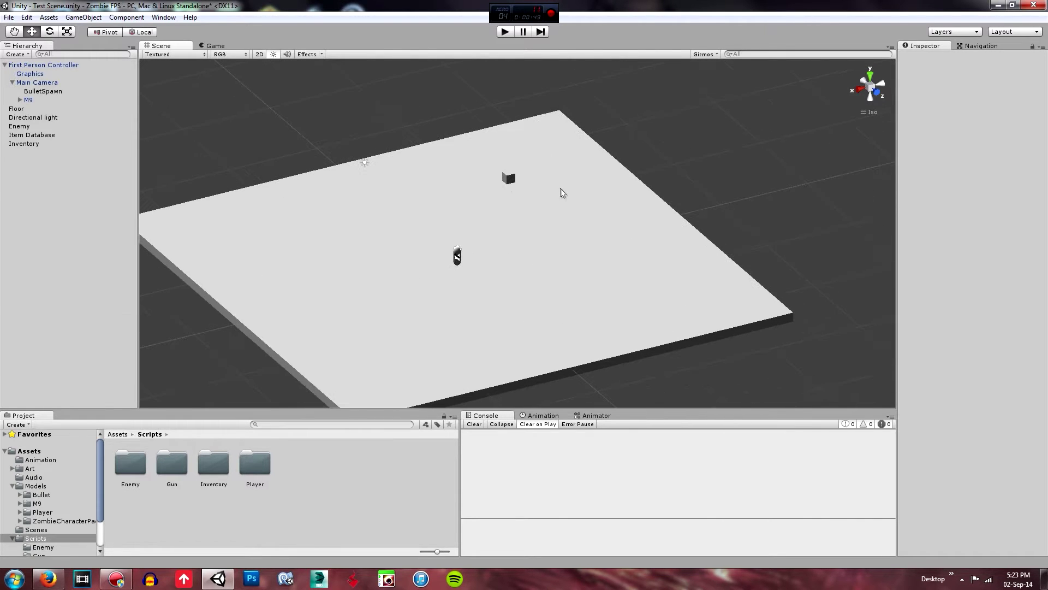
pyautogui.click(509, 179)
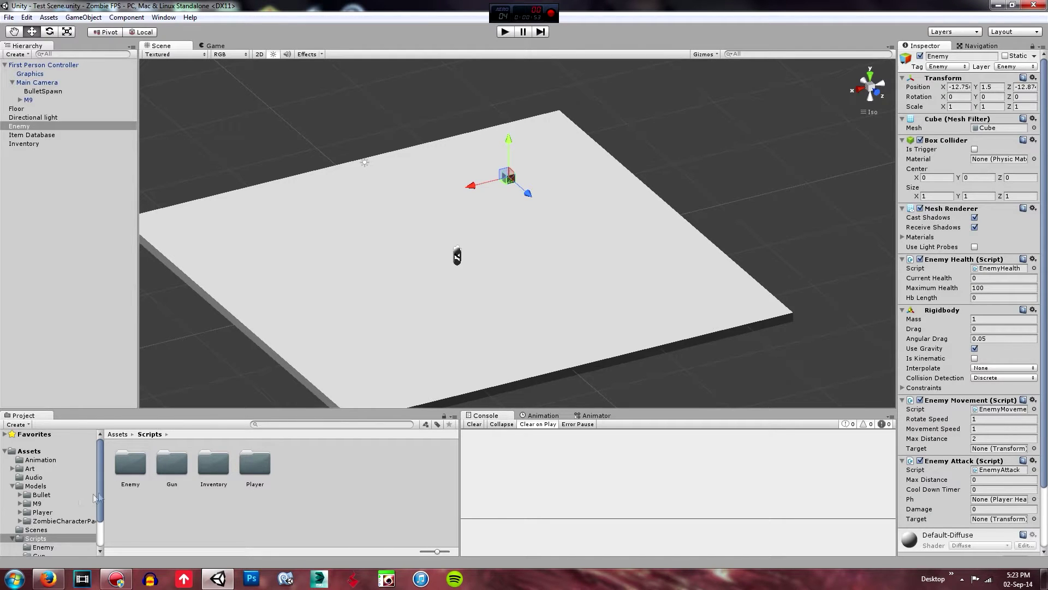
pyautogui.click(38, 485)
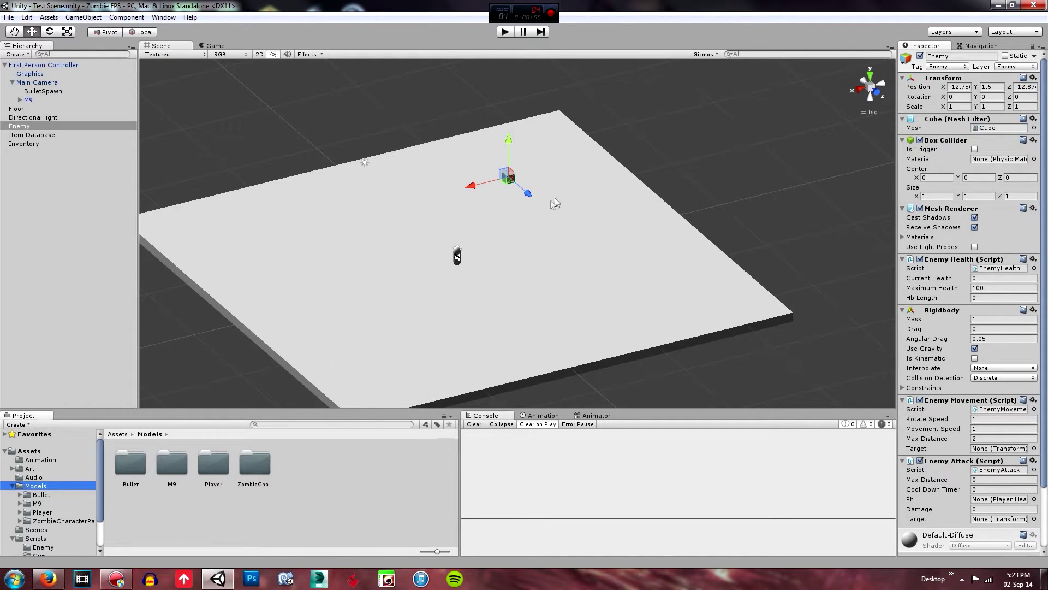
pyautogui.moveTo(102, 487)
pyautogui.mouseDown()
pyautogui.moveTo(100, 532)
pyautogui.moveTo(96, 476)
pyautogui.mouseUp()
pyautogui.moveTo(20, 129); pyautogui.dragTo(42, 490)
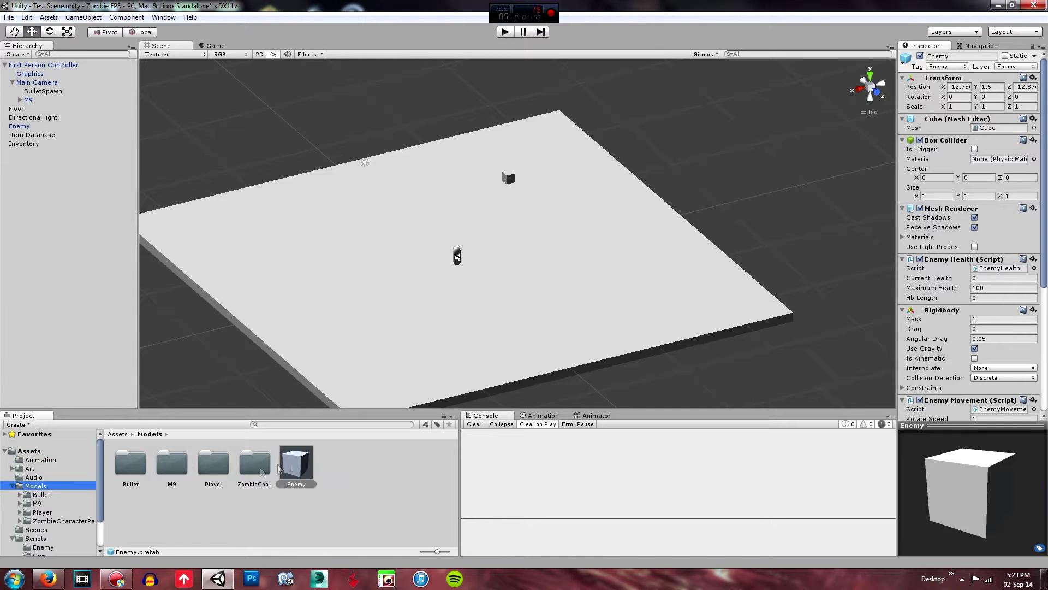
pyautogui.click(327, 514)
pyautogui.click(296, 463)
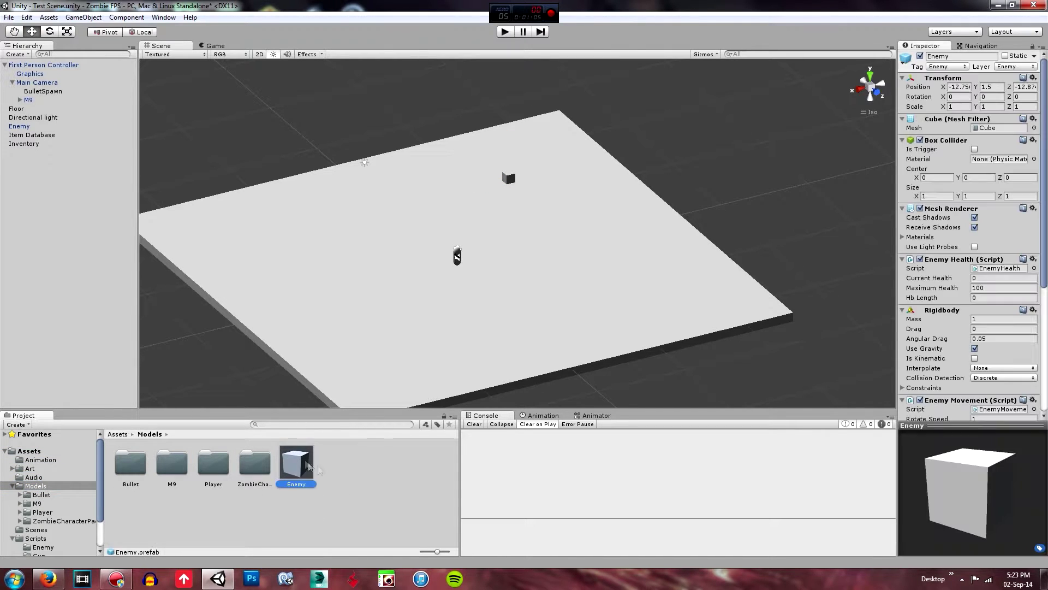
# Delete the Enemy cube from the scene and save the scene
pyautogui.click(513, 97)
pyautogui.click(510, 177)
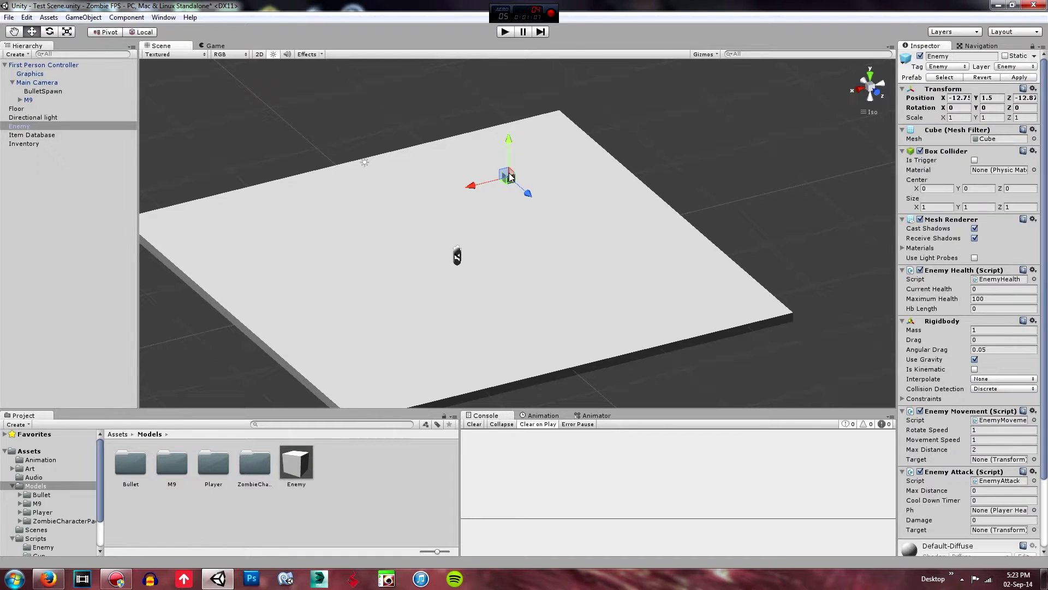
pyautogui.press('Delete')
pyautogui.click(457, 254)
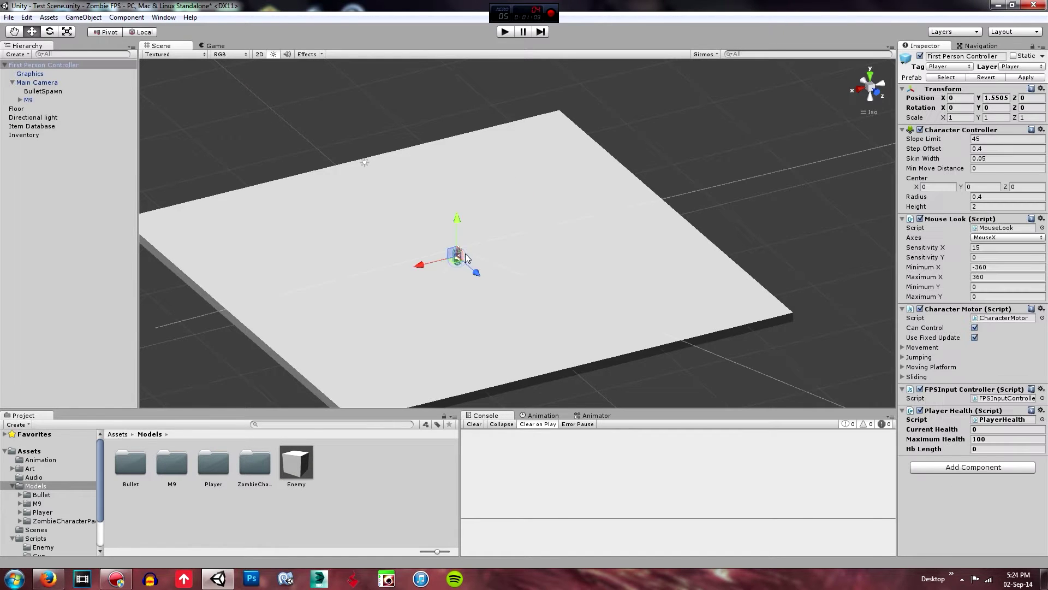
pyautogui.hotkey('ctrl', 's')
# Save the First Person Controller as a prefab in the Models folder
pyautogui.moveTo(30, 65); pyautogui.dragTo(354, 472)
pyautogui.doubleClick(224, 468)
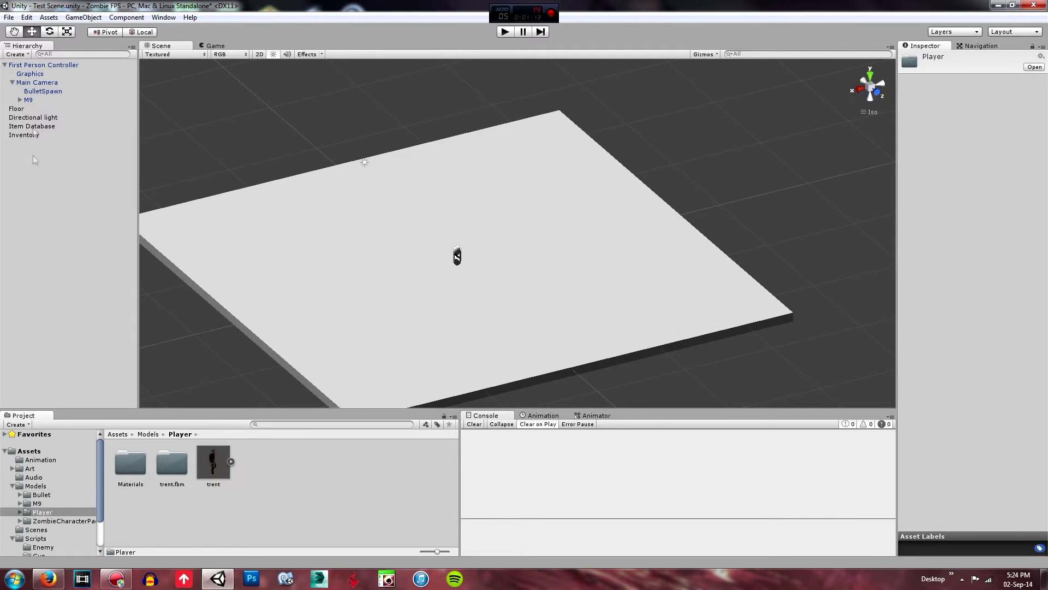
pyautogui.click(36, 486)
pyautogui.click(349, 481)
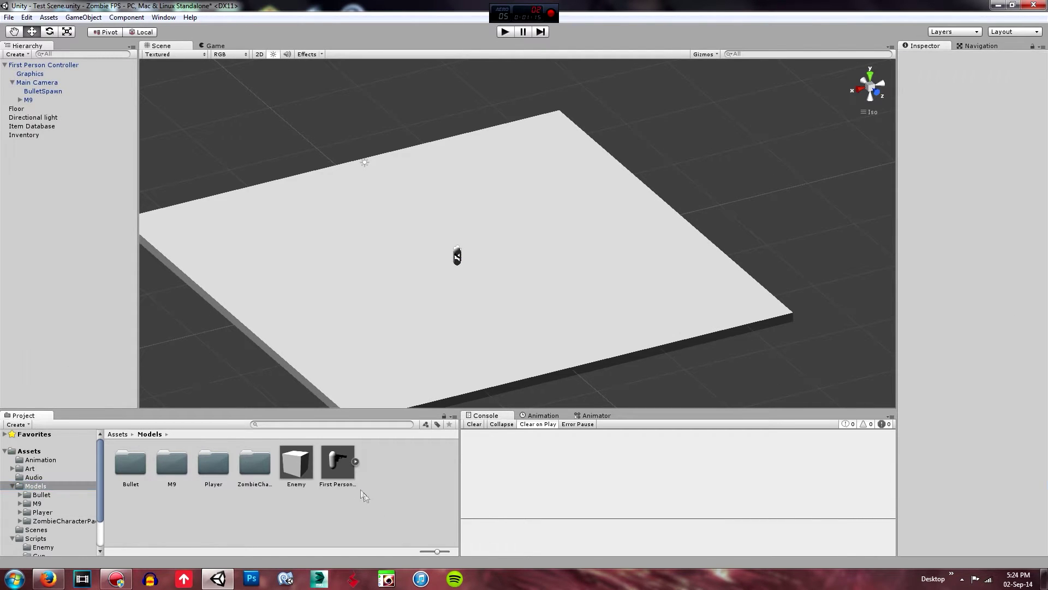
# Delete the First Person Controller and the Floor from the scene
pyautogui.click(28, 65)
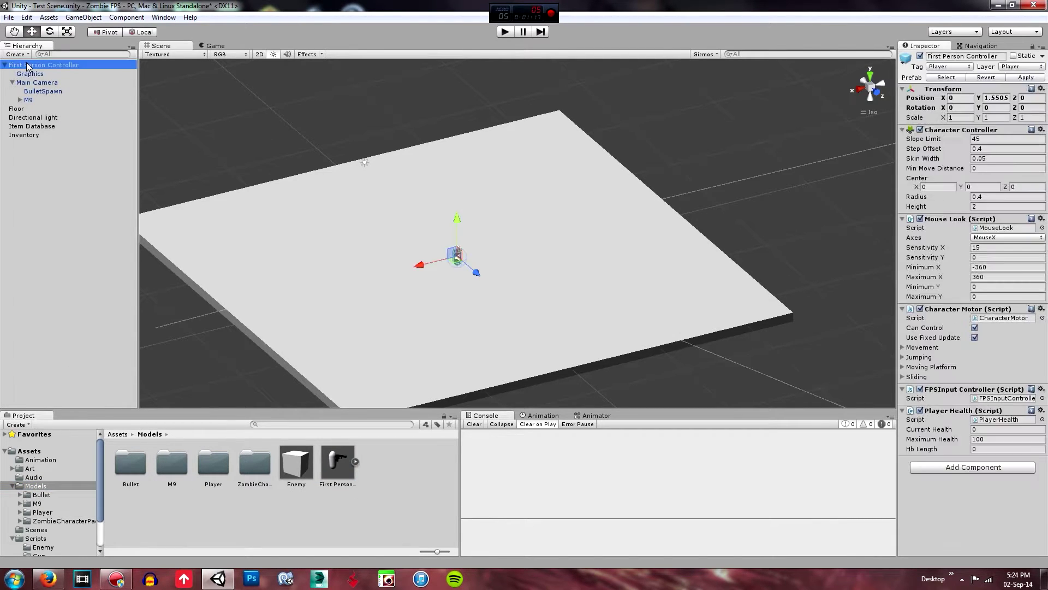
pyautogui.press('Delete')
pyautogui.click(417, 201)
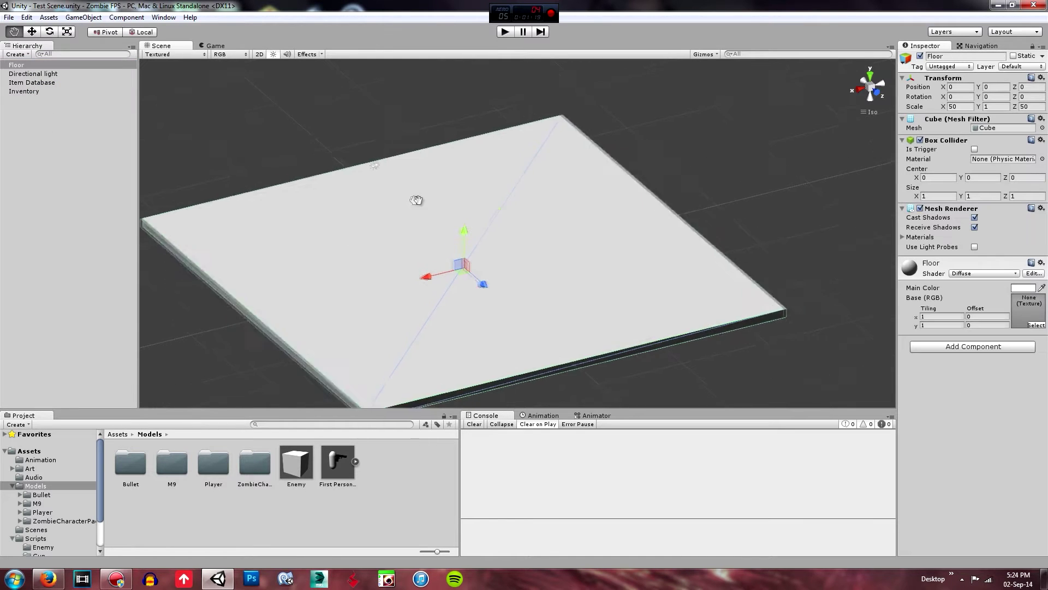
pyautogui.moveTo(416, 201); pyautogui.dragTo(415, 259, button='middle')
pyautogui.moveTo(415, 259); pyautogui.dragTo(491, 341, button='right')
pyautogui.moveTo(491, 341); pyautogui.dragTo(486, 244, button='middle')
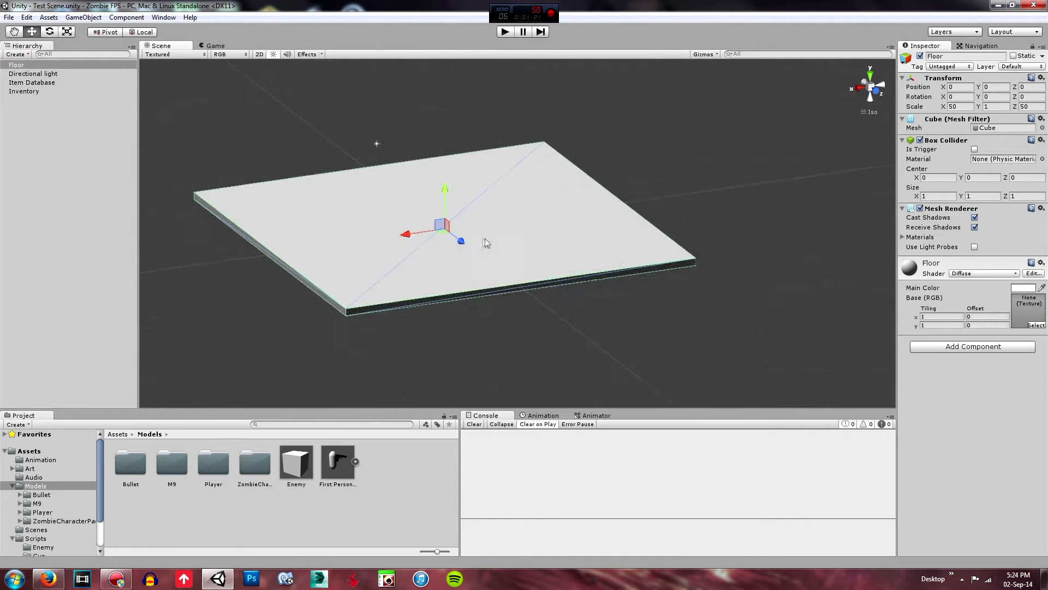
pyautogui.moveTo(486, 243); pyautogui.dragTo(502, 279, button='right')
pyautogui.keyDown('alt'); pyautogui.moveTo(505, 279); pyautogui.dragTo(515, 312); pyautogui.keyUp('alt')
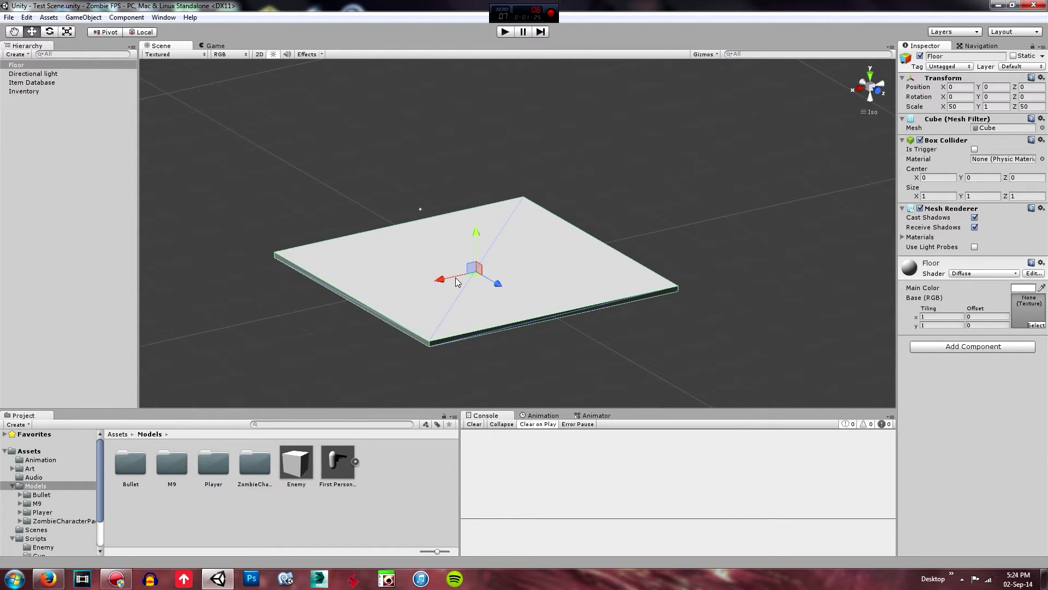
pyautogui.press('Delete')
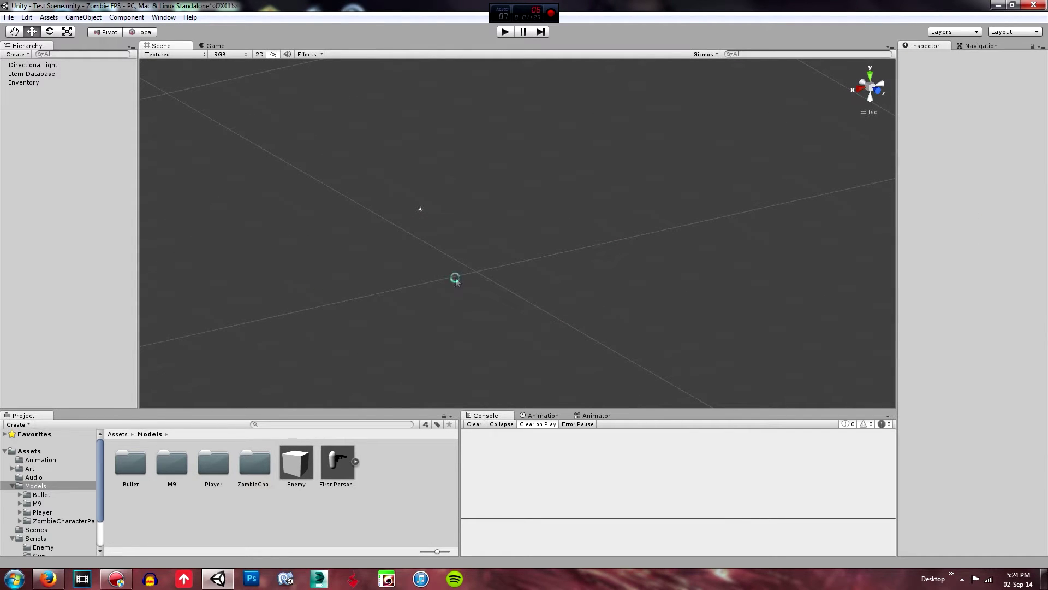
# Create a new Terrain object in the emptied scene
pyautogui.moveTo(363, 241); pyautogui.dragTo(375, 258, button='middle')
pyautogui.rightClick(62, 123)
pyautogui.click(17, 54)
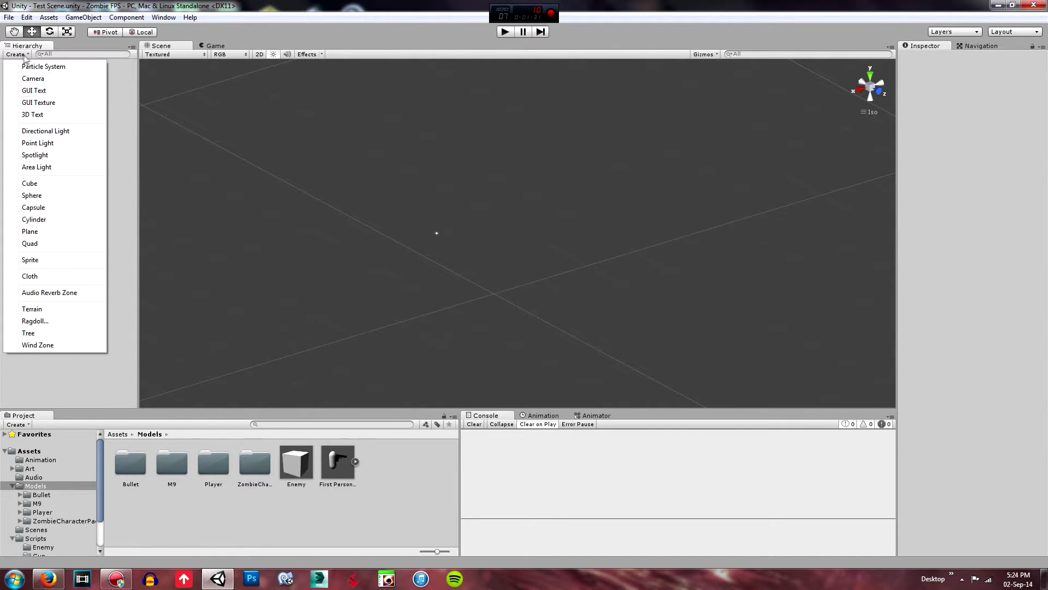
pyautogui.click(50, 312)
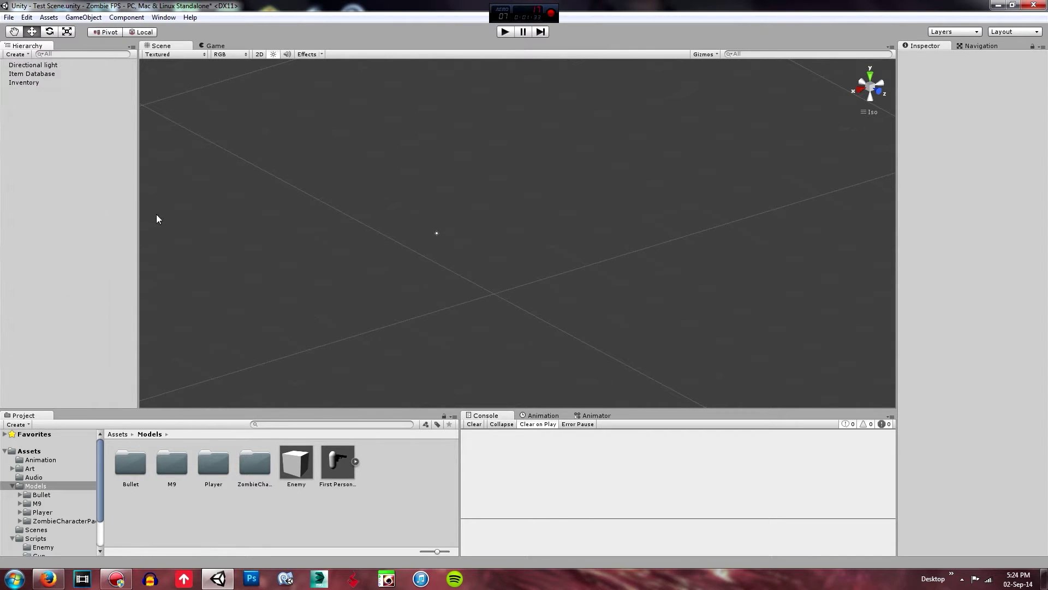
pyautogui.moveTo(609, 322); pyautogui.dragTo(559, 227, button='middle')
pyautogui.scroll(-4, 561, 225)
pyautogui.moveTo(577, 286); pyautogui.dragTo(552, 124, button='middle')
pyautogui.scroll(-6, 551, 124)
pyautogui.moveTo(560, 192); pyautogui.dragTo(583, 128, button='middle')
pyautogui.scroll(-3, 579, 137)
pyautogui.moveTo(536, 187); pyautogui.dragTo(582, 210, button='right')
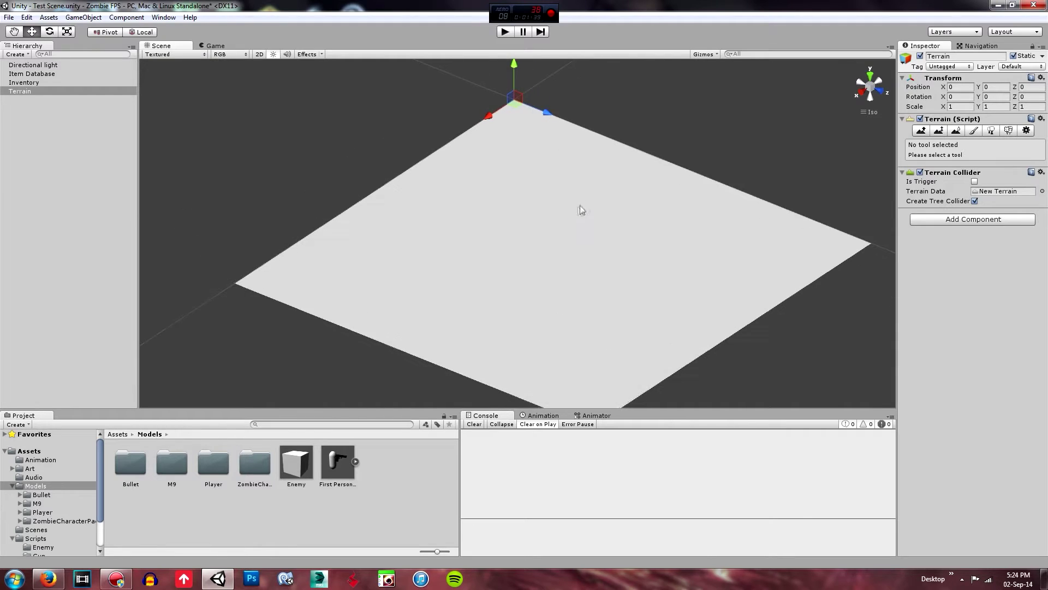
pyautogui.moveTo(595, 213); pyautogui.dragTo(481, 161, button='middle')
pyautogui.moveTo(546, 194); pyautogui.dragTo(560, 216, button='middle')
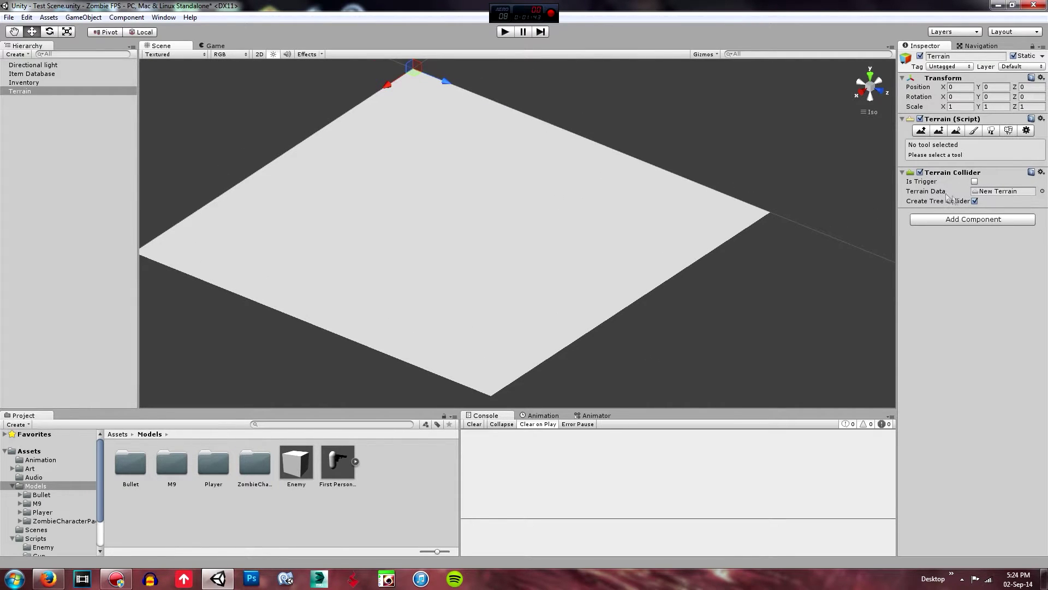
pyautogui.click(966, 219)
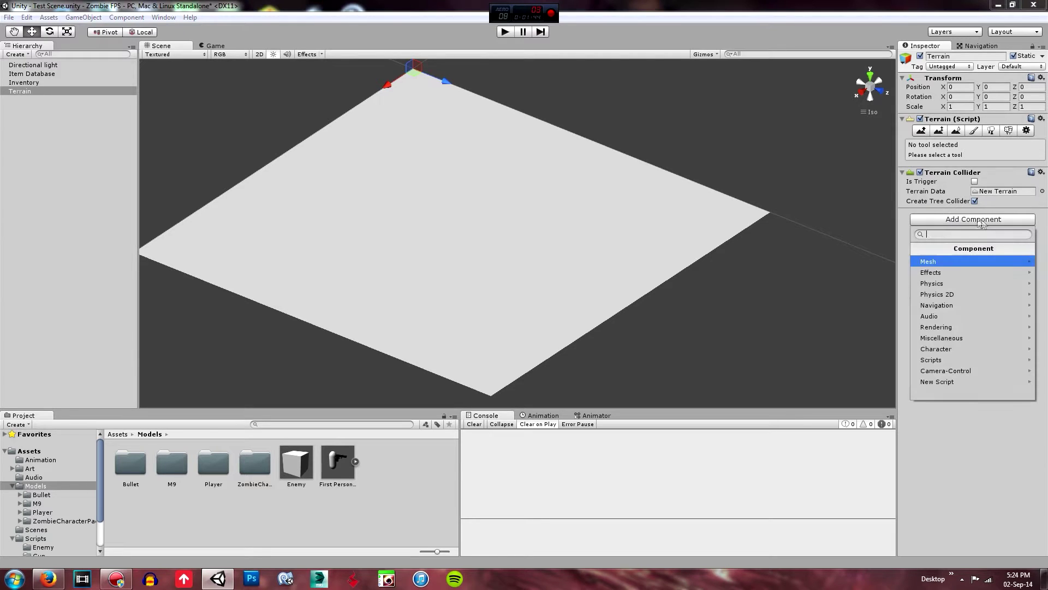
pyautogui.click(1023, 212)
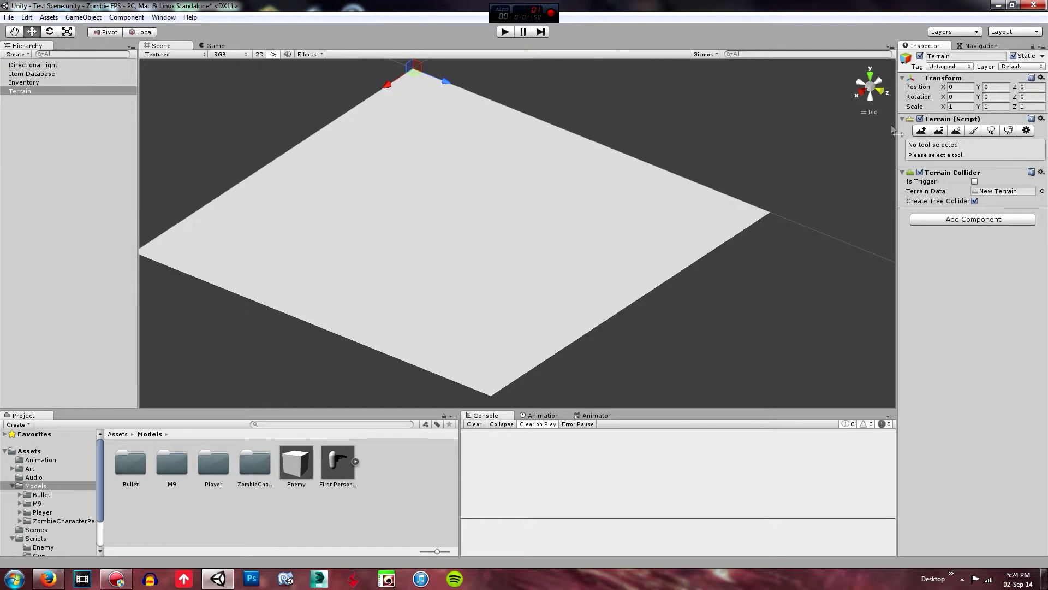
# In the Terrain Settings, set the Terrain Width and Terrain Length to 500
pyautogui.moveTo(645, 163); pyautogui.dragTo(660, 158, button='middle')
pyautogui.moveTo(639, 281); pyautogui.dragTo(608, 264, button='right')
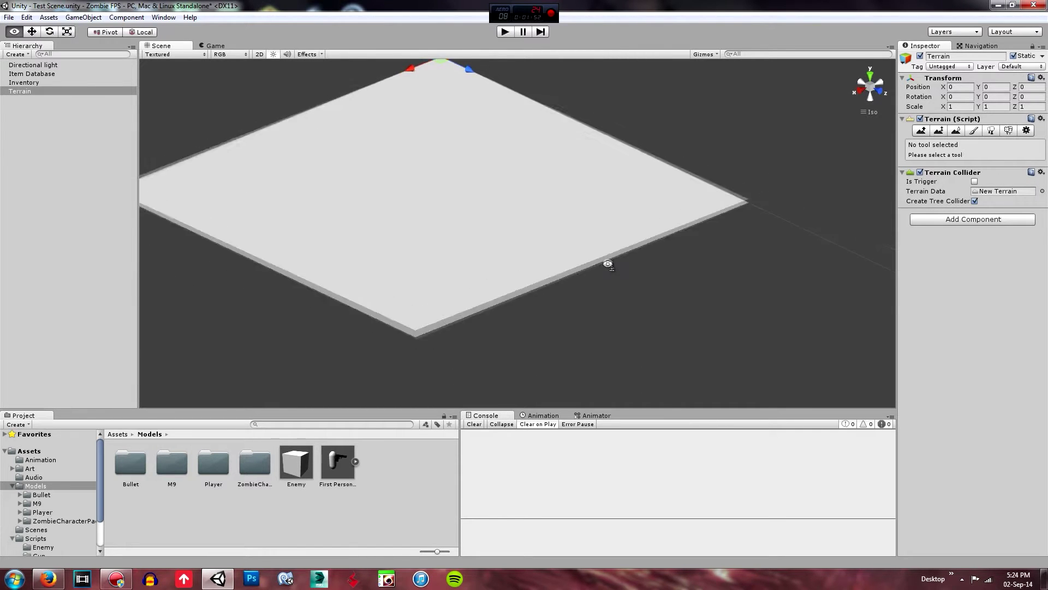
pyautogui.press('f')
pyautogui.click(1026, 131)
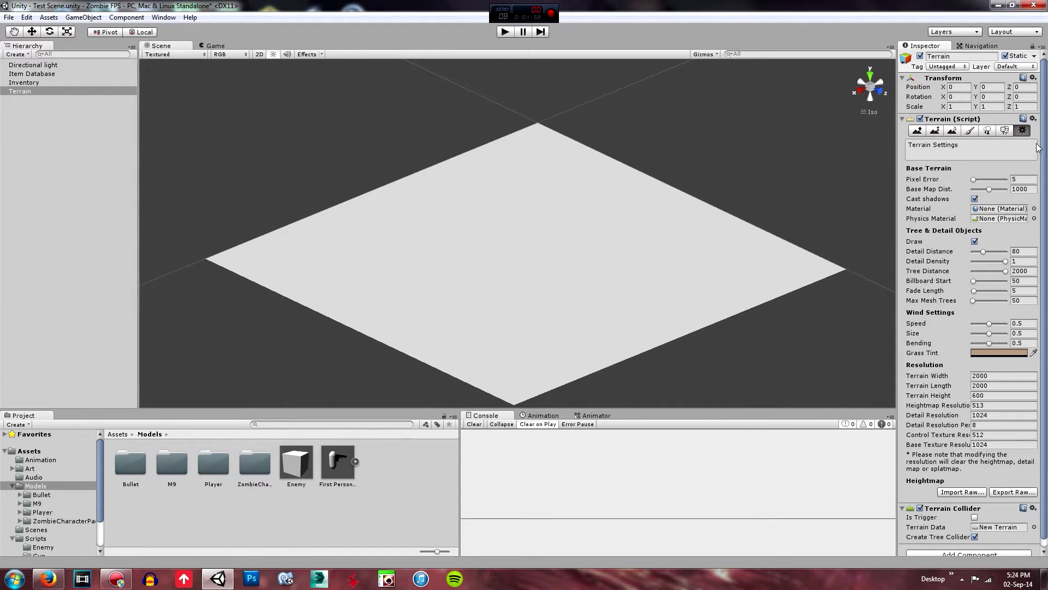
pyautogui.scroll(-1, 1044, 175)
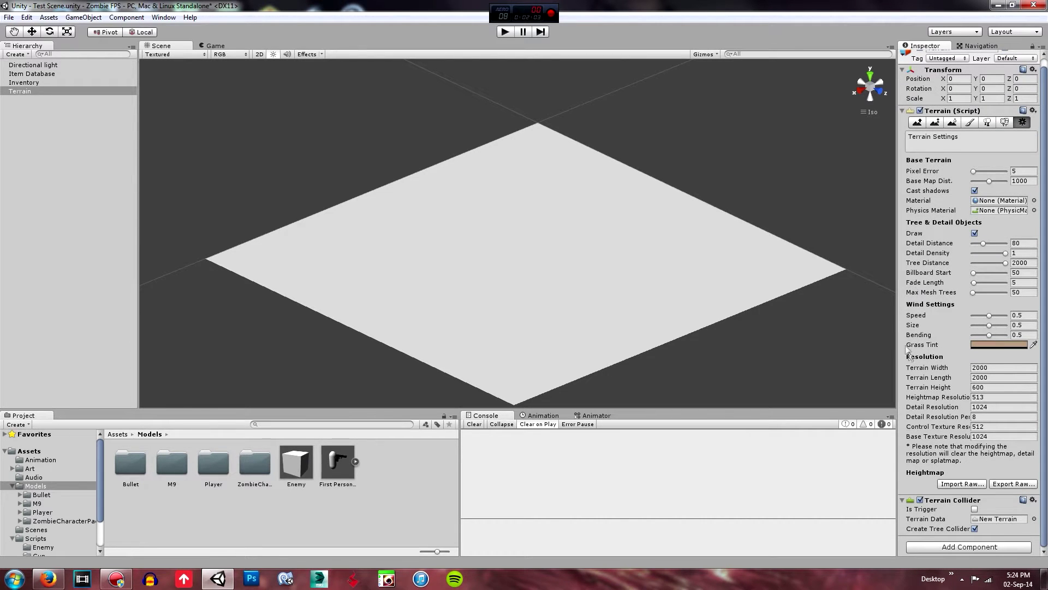
pyautogui.click(998, 368)
pyautogui.click(1003, 378)
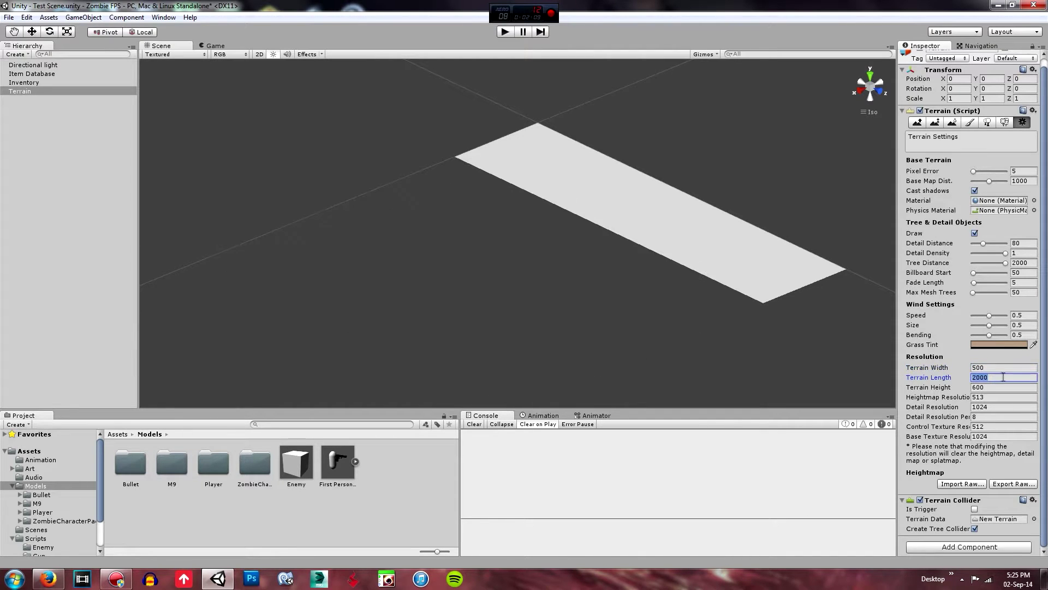
pyautogui.moveTo(1006, 377); pyautogui.dragTo(840, 372)
pyautogui.click(989, 387)
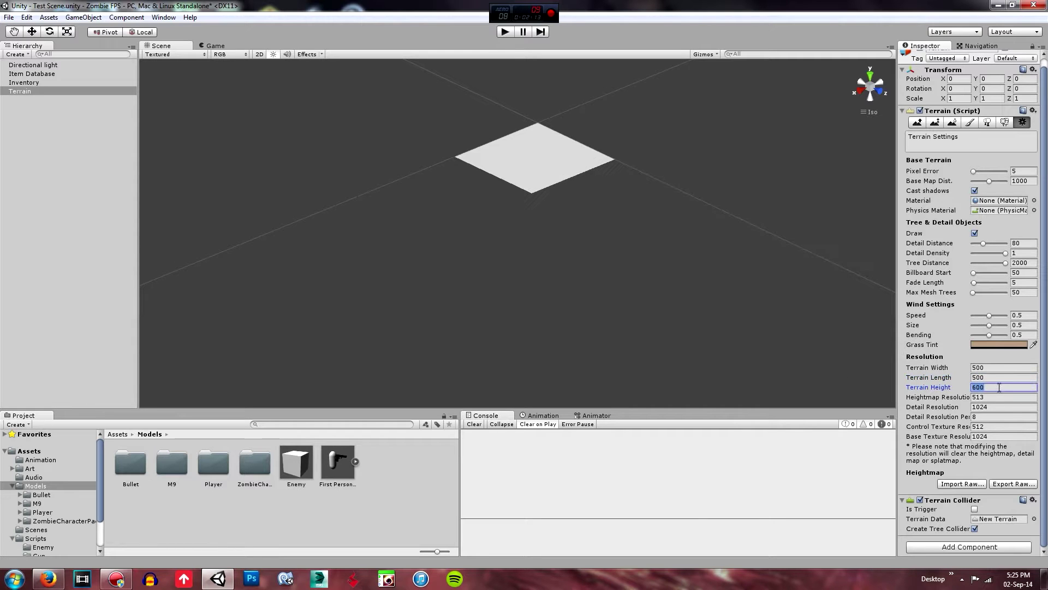
# Set the terrain's Max Mesh Trees to 500
pyautogui.scroll(10, 599, 339)
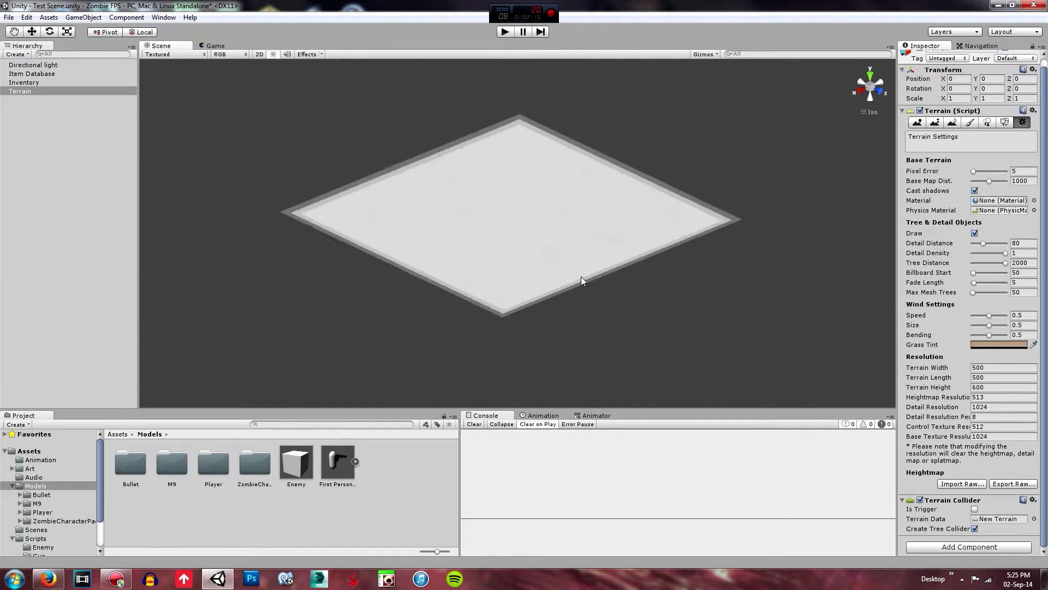
pyautogui.keyDown('alt'); pyautogui.moveTo(581, 273); pyautogui.dragTo(618, 326); pyautogui.keyUp('alt')
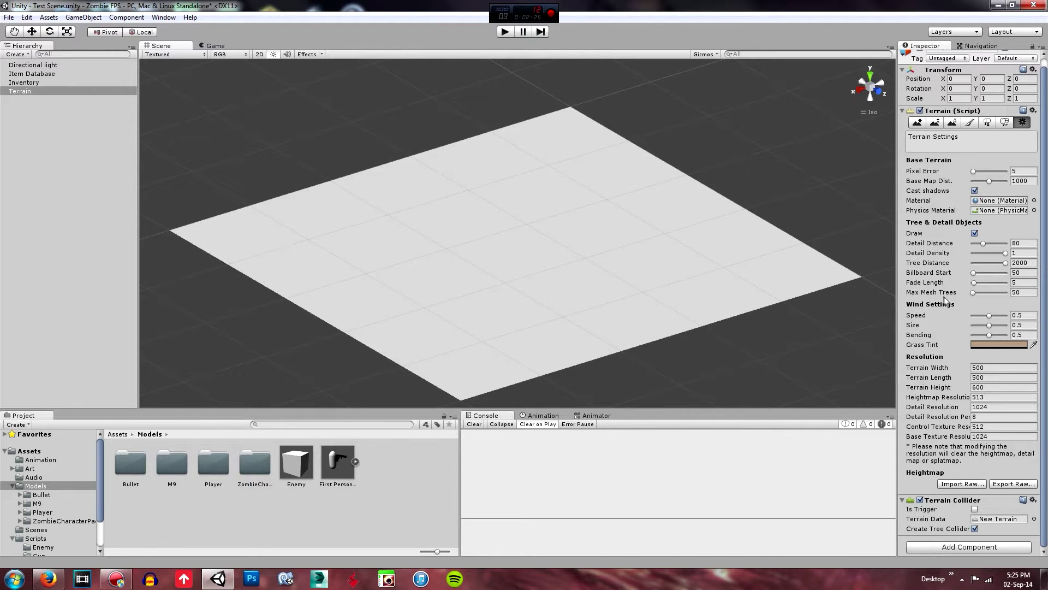
pyautogui.click(1026, 292)
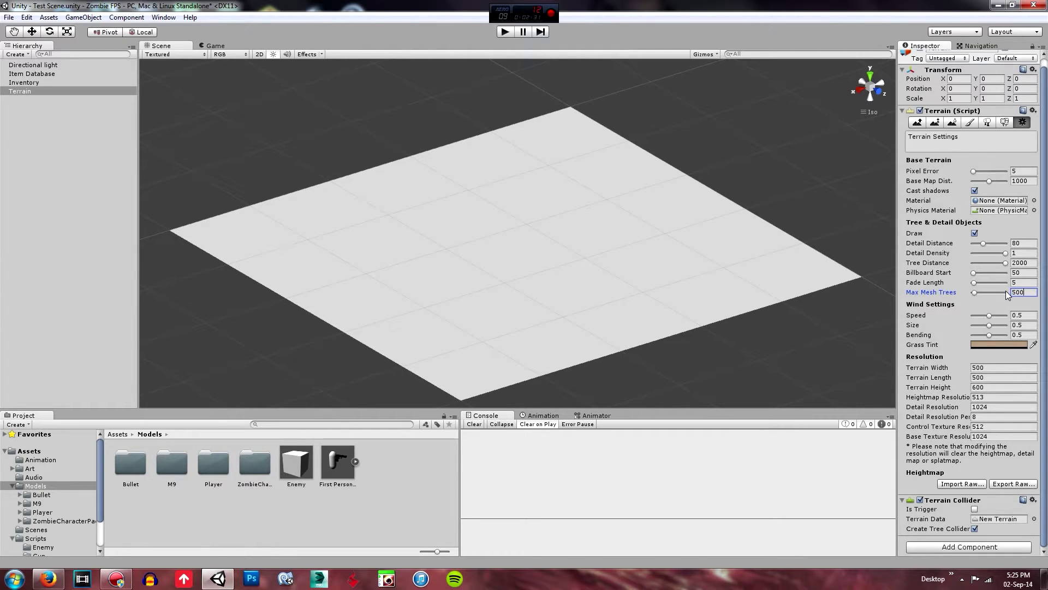
pyautogui.click(657, 177)
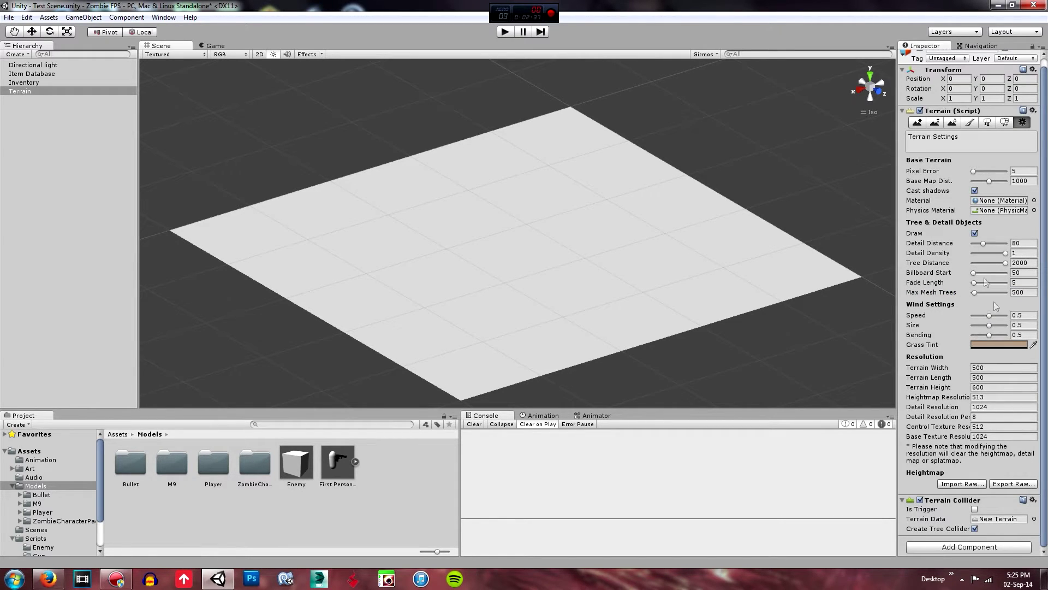
# Try raising the middle of the terrain with the Raise / Lower Terrain tool and the star brush, and undo the stroke
pyautogui.moveTo(1044, 134); pyautogui.dragTo(1047, 125)
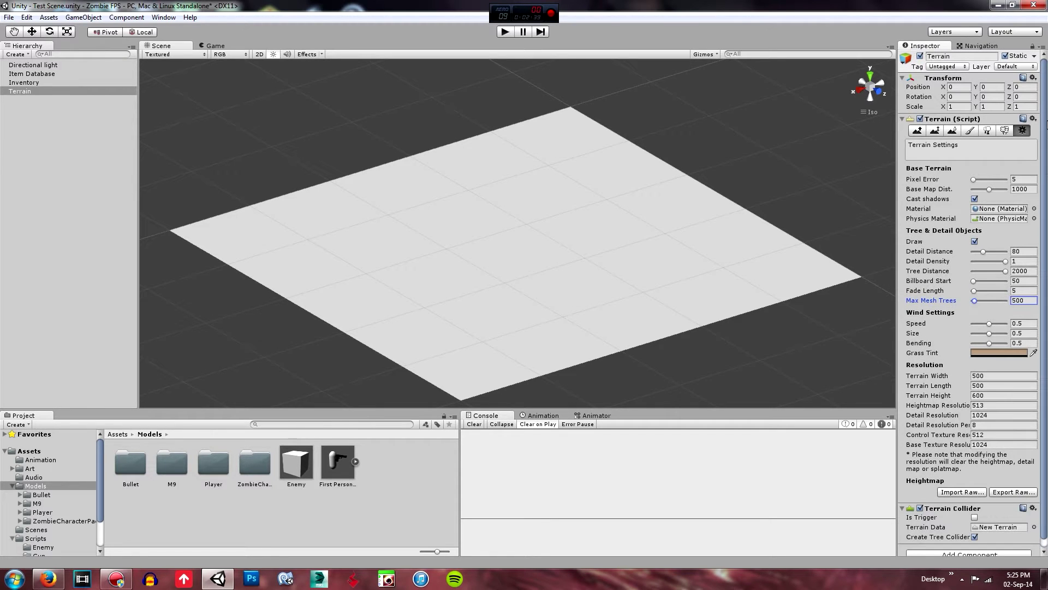
pyautogui.click(922, 131)
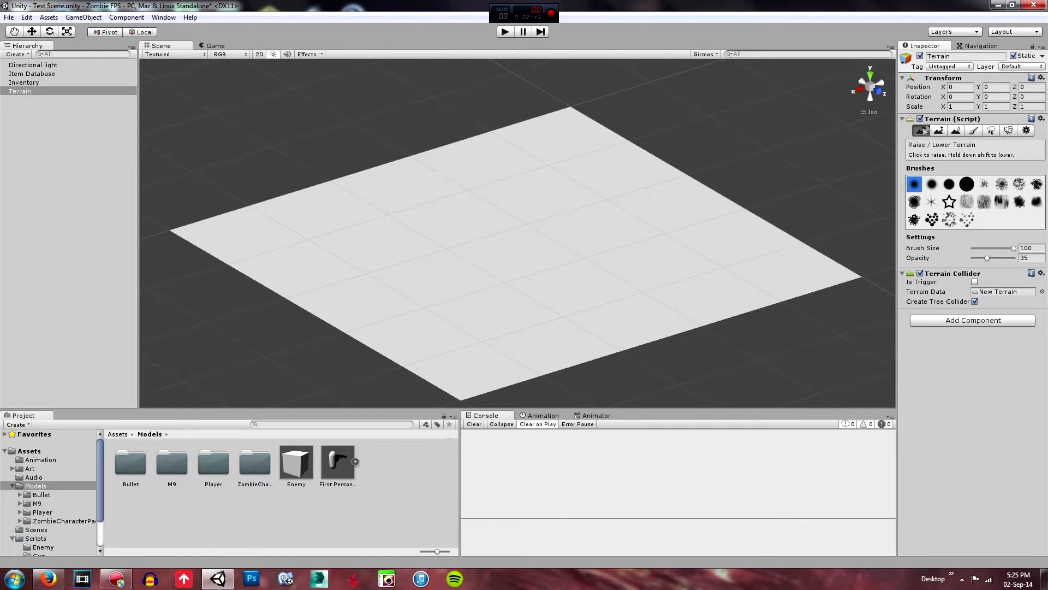
pyautogui.scroll(1, 591, 299)
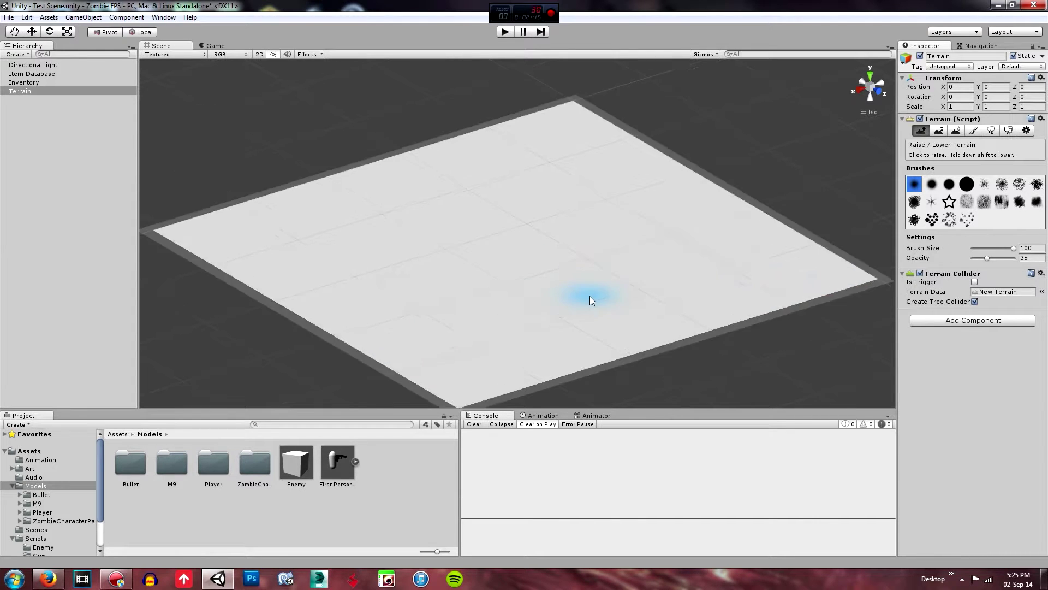
pyautogui.scroll(3, 592, 299)
pyautogui.moveTo(571, 269)
pyautogui.keyDown('alt'); pyautogui.mouseDown()
pyautogui.moveTo(604, 229)
pyautogui.moveTo(712, 297)
pyautogui.moveTo(603, 302)
pyautogui.moveTo(576, 262)
pyautogui.mouseUp(); pyautogui.keyUp('alt')
pyautogui.scroll(-3, 603, 310)
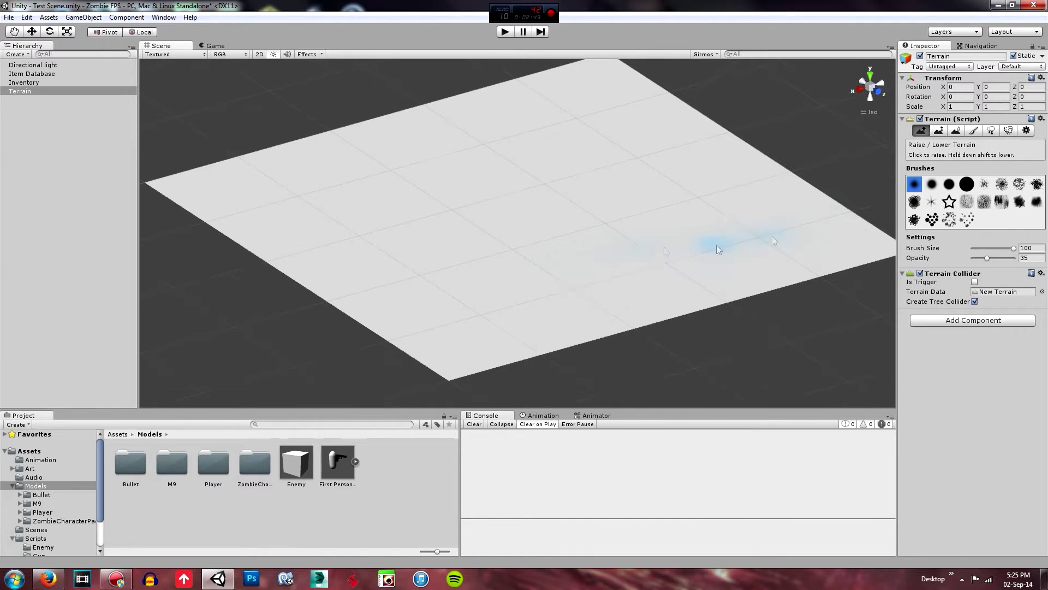
pyautogui.click(949, 202)
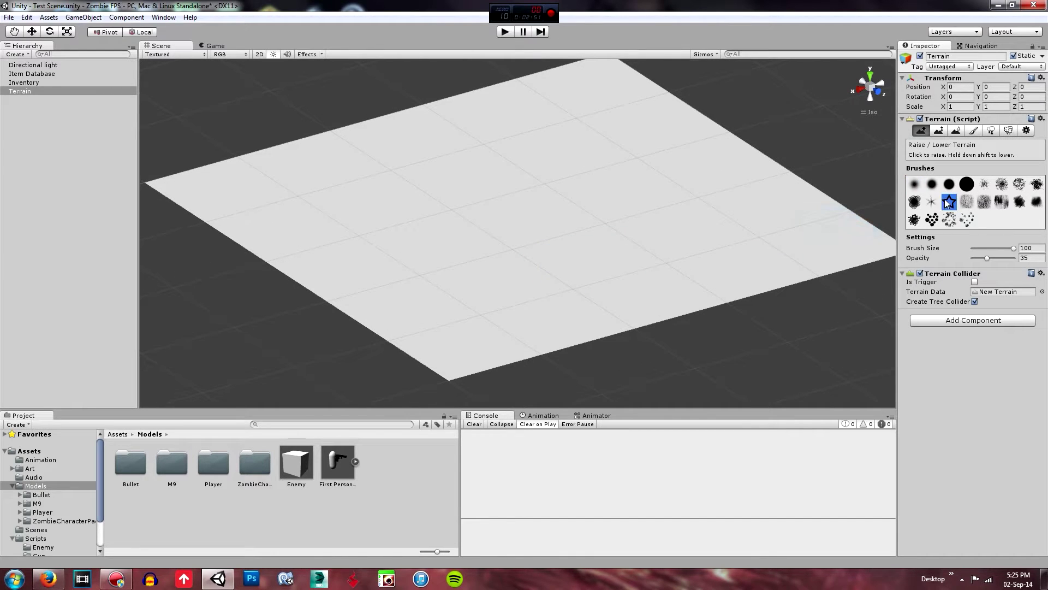
pyautogui.moveTo(513, 255); pyautogui.dragTo(550, 219)
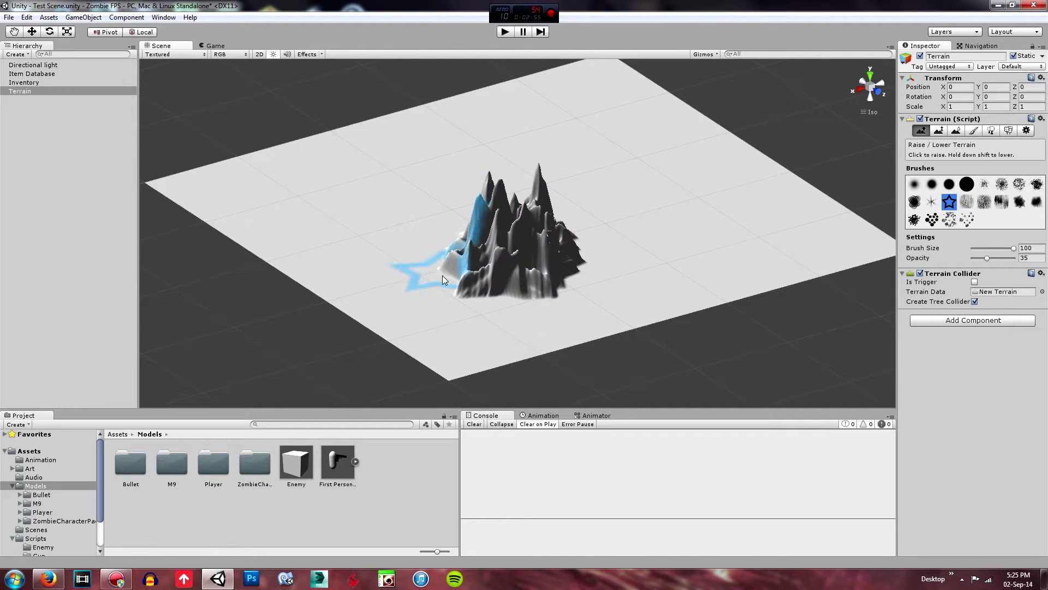
pyautogui.hotkey('ctrl', 'z')
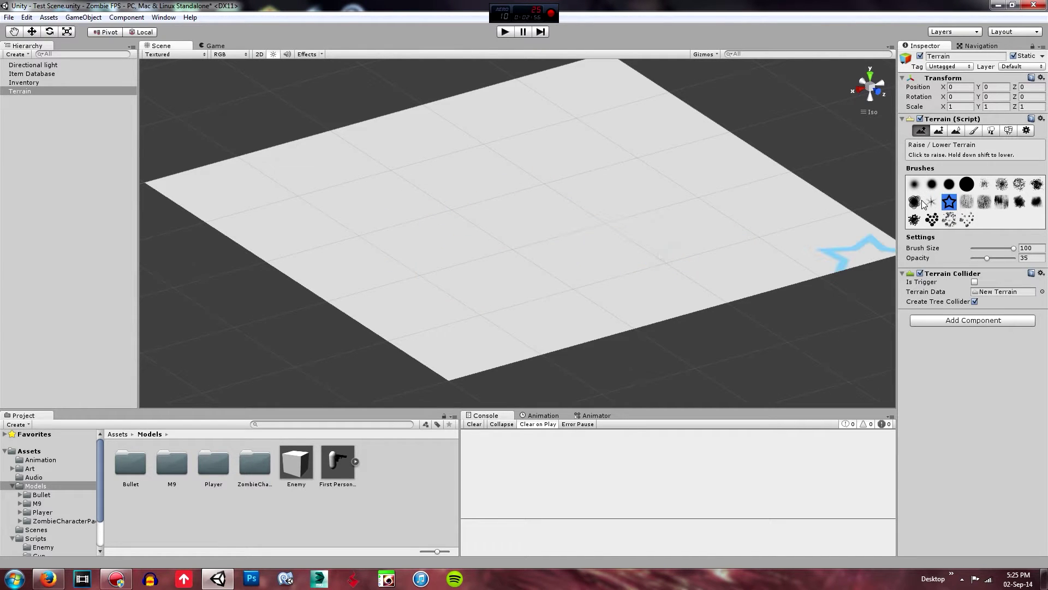
# Choose the largest solid round brush for the terrain, and undo a trial raising stroke made with it
pyautogui.click(920, 202)
pyautogui.moveTo(561, 221)
pyautogui.mouseDown(button='right')
pyautogui.moveTo(557, 280)
pyautogui.moveTo(503, 250)
pyautogui.moveTo(554, 282)
pyautogui.mouseUp(button='right')
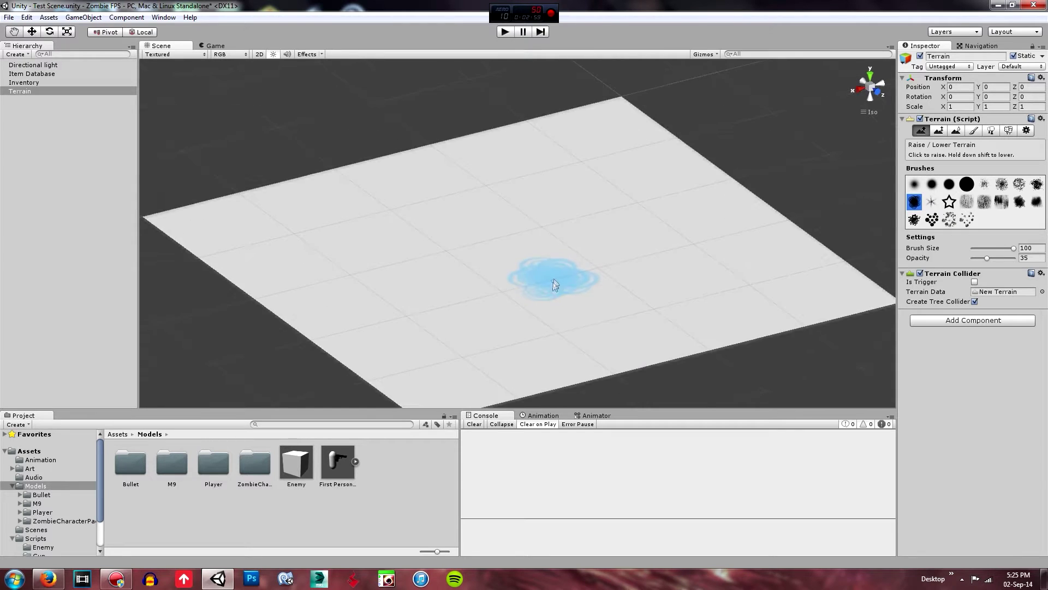
pyautogui.moveTo(554, 284)
pyautogui.keyDown('alt'); pyautogui.mouseDown()
pyautogui.moveTo(568, 309)
pyautogui.moveTo(542, 369)
pyautogui.moveTo(637, 318)
pyautogui.moveTo(589, 319)
pyautogui.mouseUp(); pyautogui.keyUp('alt')
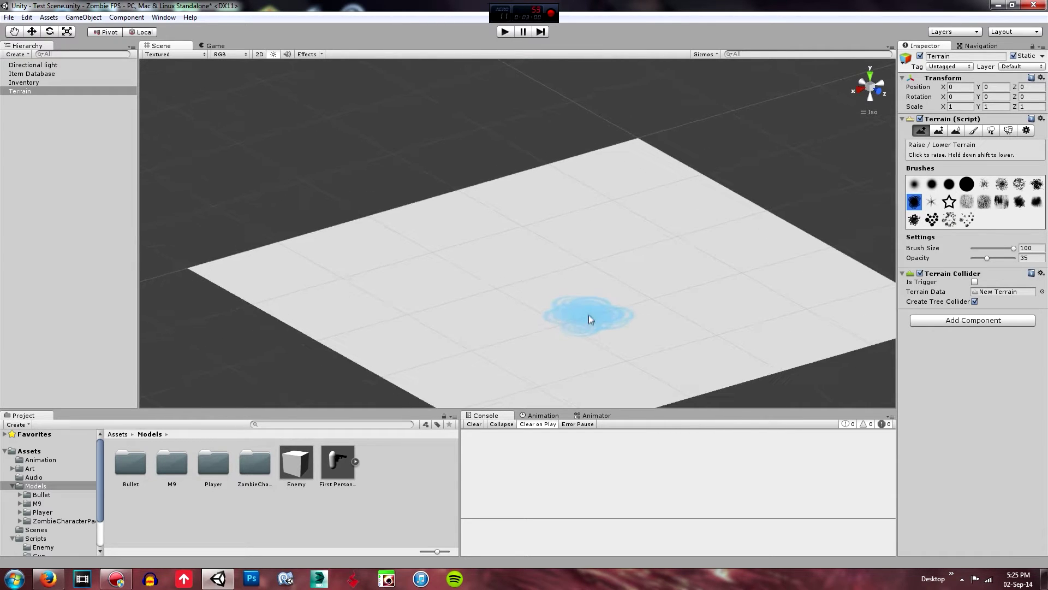
pyautogui.moveTo(589, 319); pyautogui.dragTo(544, 292, button='middle')
pyautogui.click(914, 184)
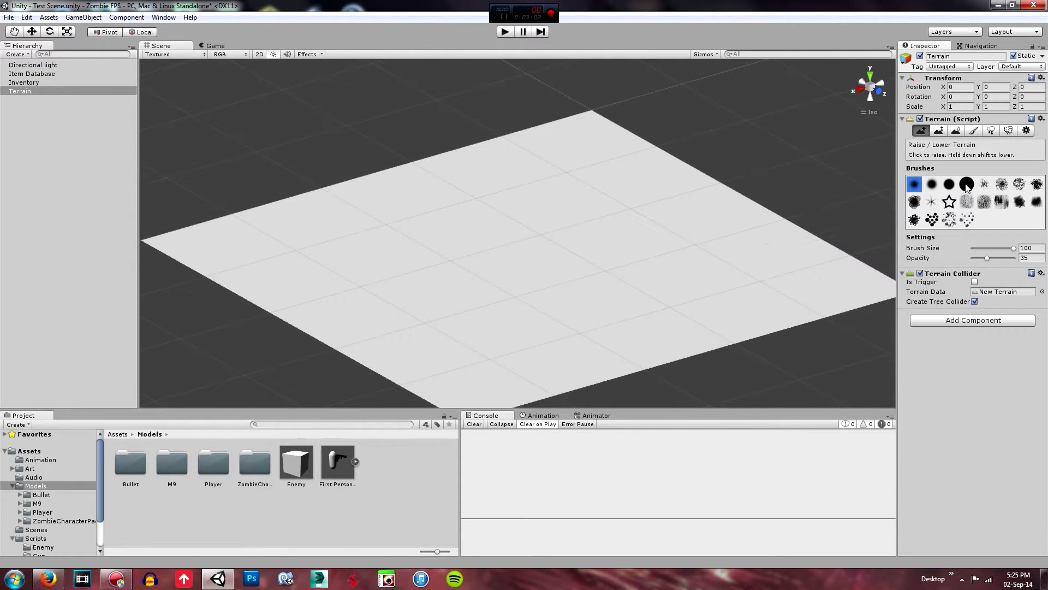
pyautogui.click(951, 184)
pyautogui.click(967, 186)
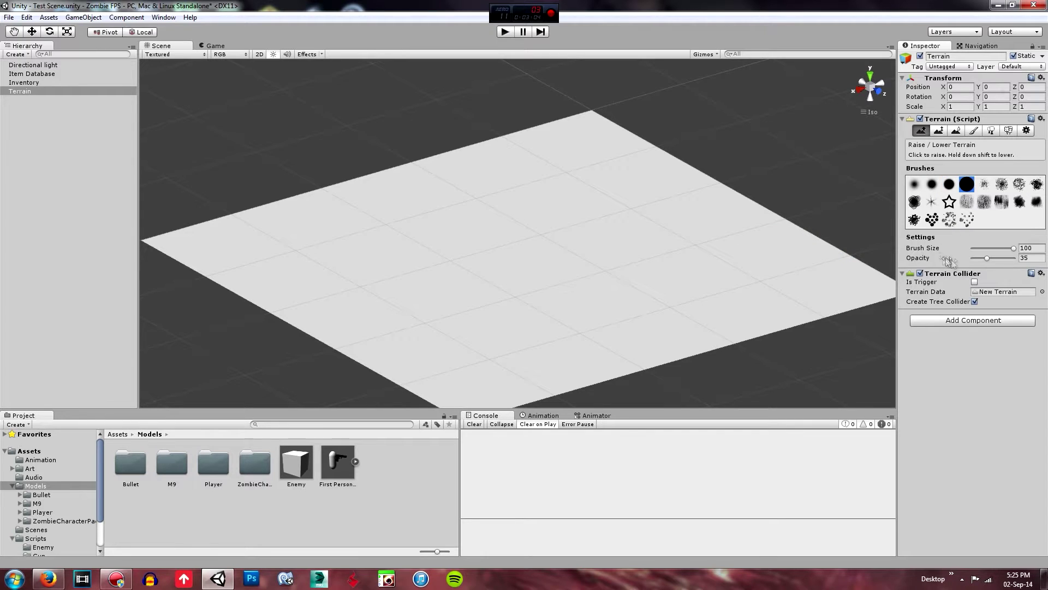
pyautogui.moveTo(397, 272)
pyautogui.mouseDown()
pyautogui.moveTo(366, 263)
pyautogui.moveTo(399, 269)
pyautogui.mouseUp()
pyautogui.hotkey('ctrl', 'z')
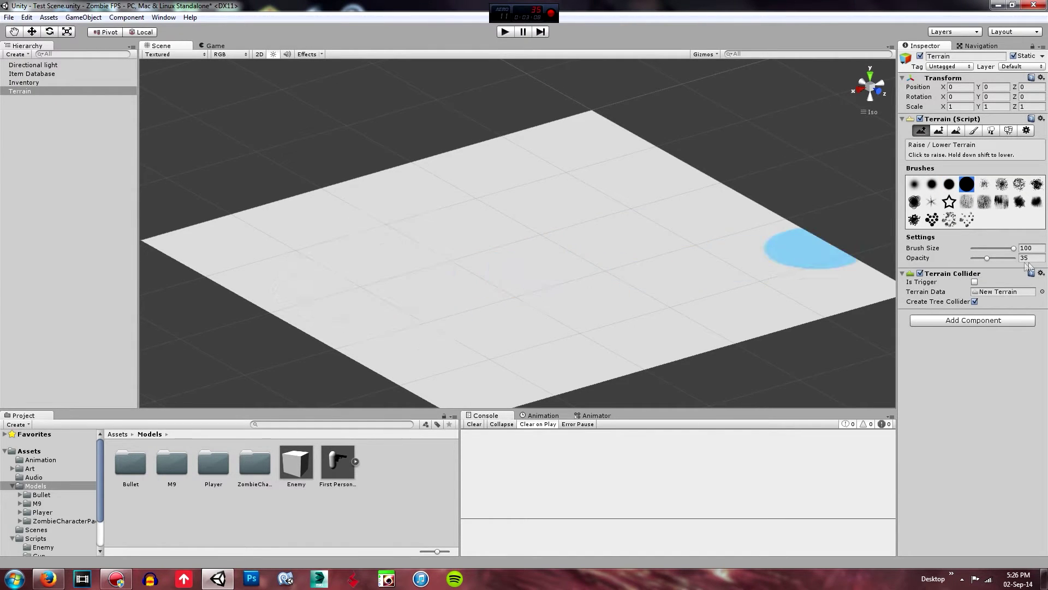
# Using the Paint Height tool with Height 25 and the solid round brush, paint a raised area around the middle of the terrain
pyautogui.click(941, 132)
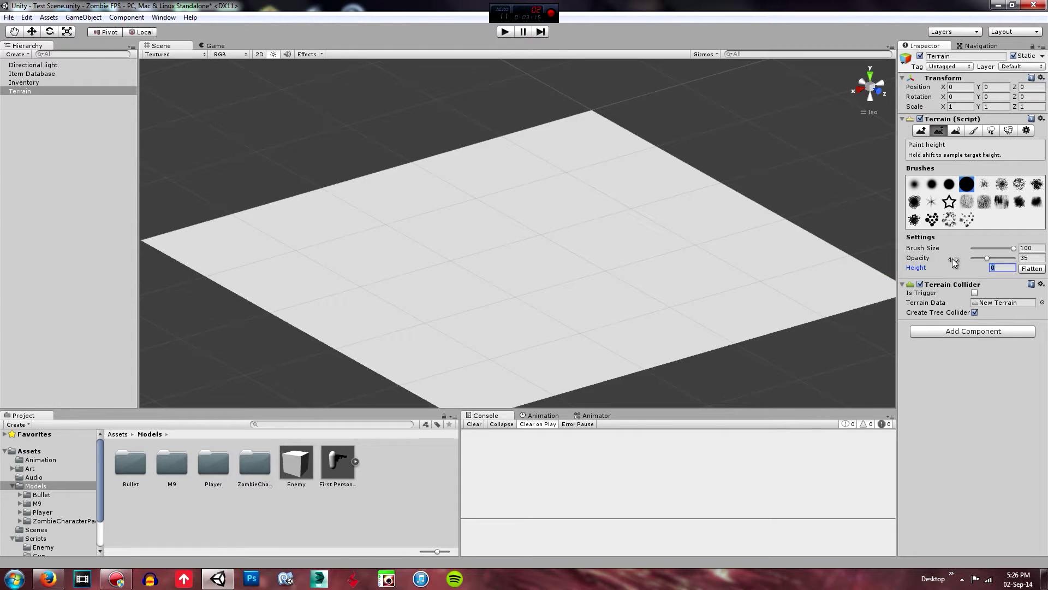
pyautogui.click(1009, 268)
pyautogui.write('25')
pyautogui.moveTo(640, 183)
pyautogui.mouseDown()
pyautogui.moveTo(567, 221)
pyautogui.moveTo(583, 208)
pyautogui.moveTo(574, 235)
pyautogui.moveTo(595, 286)
pyautogui.moveTo(585, 316)
pyautogui.moveTo(864, 205)
pyautogui.mouseUp()
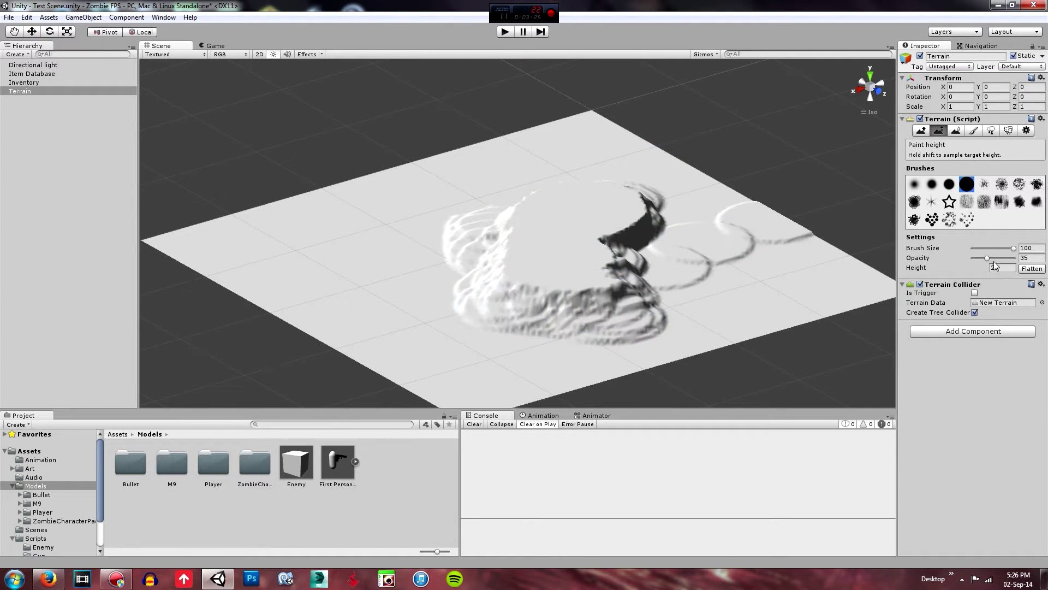
# Set the Paint Height opacity to 100 and extend the 25-high plateau from the middle toward the terrain's edges
pyautogui.click(1013, 248)
pyautogui.moveTo(726, 270)
pyautogui.mouseDown()
pyautogui.moveTo(699, 276)
pyautogui.moveTo(653, 255)
pyautogui.moveTo(464, 322)
pyautogui.moveTo(555, 304)
pyautogui.moveTo(445, 364)
pyautogui.moveTo(515, 364)
pyautogui.moveTo(491, 363)
pyautogui.moveTo(521, 387)
pyautogui.moveTo(511, 342)
pyautogui.mouseUp()
pyautogui.moveTo(513, 334); pyautogui.dragTo(518, 293, button='middle')
pyautogui.moveTo(501, 312)
pyautogui.mouseDown()
pyautogui.moveTo(595, 341)
pyautogui.moveTo(636, 294)
pyautogui.moveTo(735, 263)
pyautogui.mouseUp()
pyautogui.moveTo(823, 255); pyautogui.dragTo(724, 154)
pyautogui.moveTo(823, 191)
pyautogui.mouseDown(button='middle')
pyautogui.moveTo(678, 236)
pyautogui.moveTo(649, 284)
pyautogui.mouseUp(button='middle')
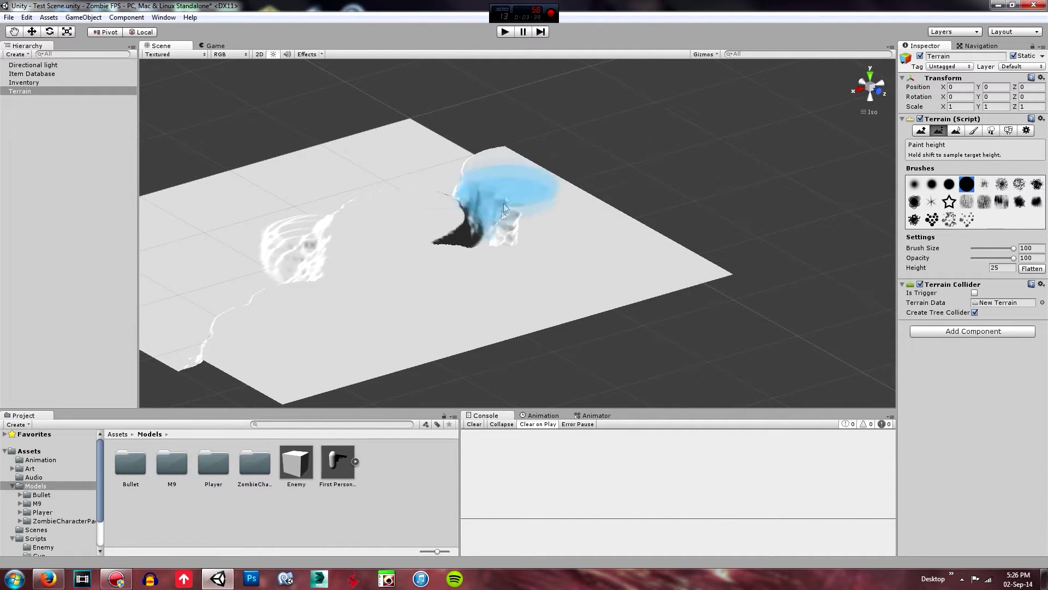
# Paint the remaining low areas and corners to height 25 until the whole terrain is level
pyautogui.moveTo(503, 204)
pyautogui.mouseDown()
pyautogui.moveTo(443, 187)
pyautogui.moveTo(465, 140)
pyautogui.mouseUp()
pyautogui.moveTo(419, 110); pyautogui.dragTo(418, 107)
pyautogui.moveTo(365, 129)
pyautogui.mouseDown()
pyautogui.moveTo(374, 192)
pyautogui.moveTo(327, 137)
pyautogui.moveTo(316, 210)
pyautogui.moveTo(283, 156)
pyautogui.moveTo(273, 264)
pyautogui.moveTo(246, 146)
pyautogui.moveTo(222, 246)
pyautogui.moveTo(328, 267)
pyautogui.mouseUp()
pyautogui.moveTo(328, 268); pyautogui.dragTo(528, 249, button='middle')
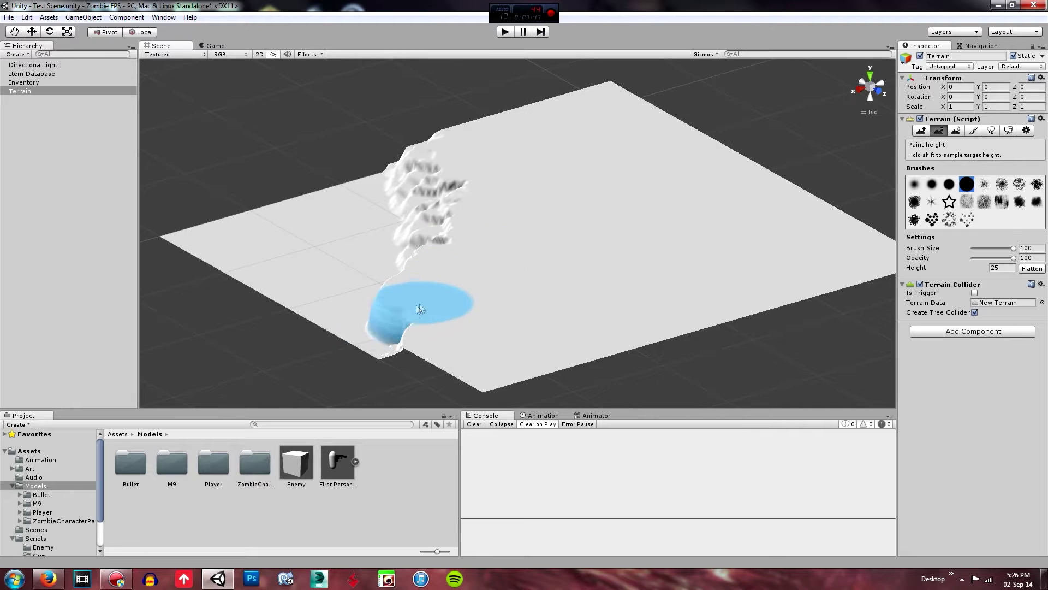
pyautogui.moveTo(418, 309)
pyautogui.mouseDown()
pyautogui.moveTo(346, 318)
pyautogui.moveTo(375, 322)
pyautogui.moveTo(252, 245)
pyautogui.moveTo(181, 223)
pyautogui.mouseUp()
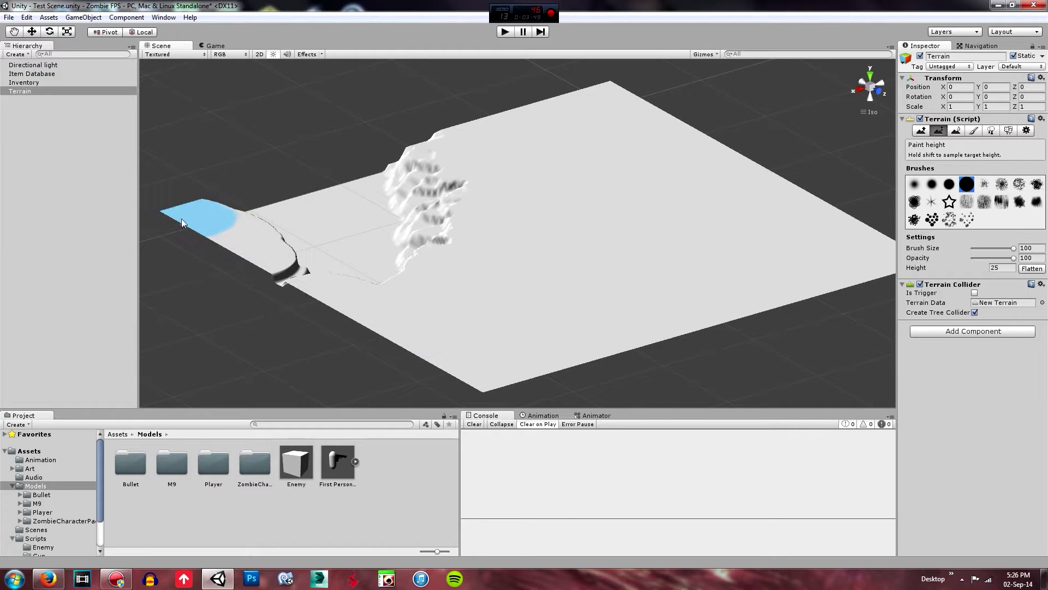
pyautogui.moveTo(290, 304)
pyautogui.mouseDown()
pyautogui.moveTo(316, 207)
pyautogui.moveTo(222, 223)
pyautogui.mouseUp()
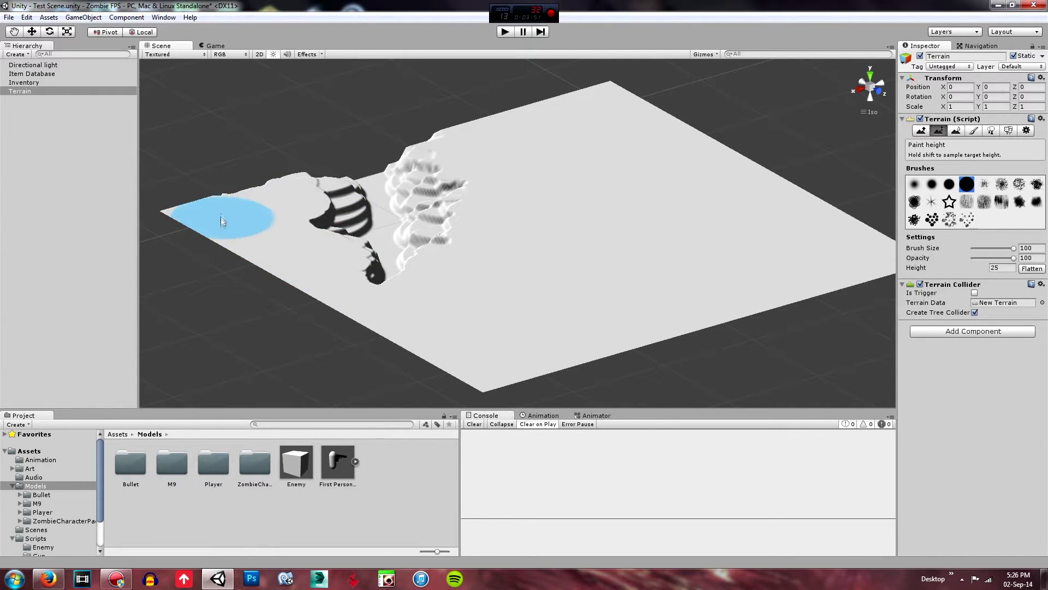
pyautogui.moveTo(313, 179)
pyautogui.mouseDown()
pyautogui.moveTo(423, 148)
pyautogui.moveTo(440, 157)
pyautogui.moveTo(369, 195)
pyautogui.moveTo(367, 208)
pyautogui.moveTo(410, 194)
pyautogui.moveTo(397, 253)
pyautogui.moveTo(303, 291)
pyautogui.mouseUp()
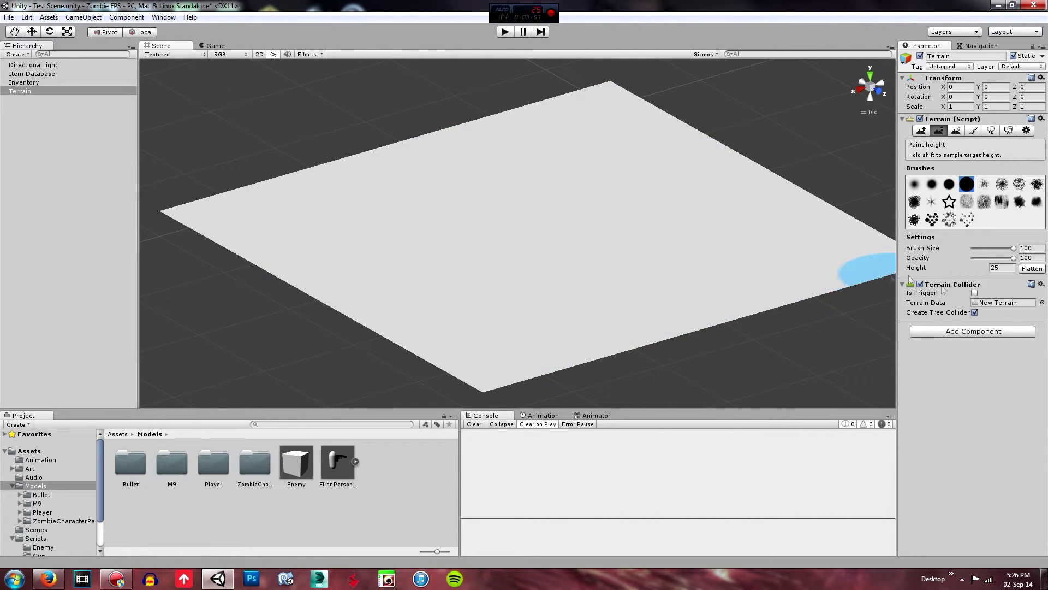
# Switch to the Raise / Lower Terrain tool and undo a trial stroke at the middle of the terrain
pyautogui.click(921, 131)
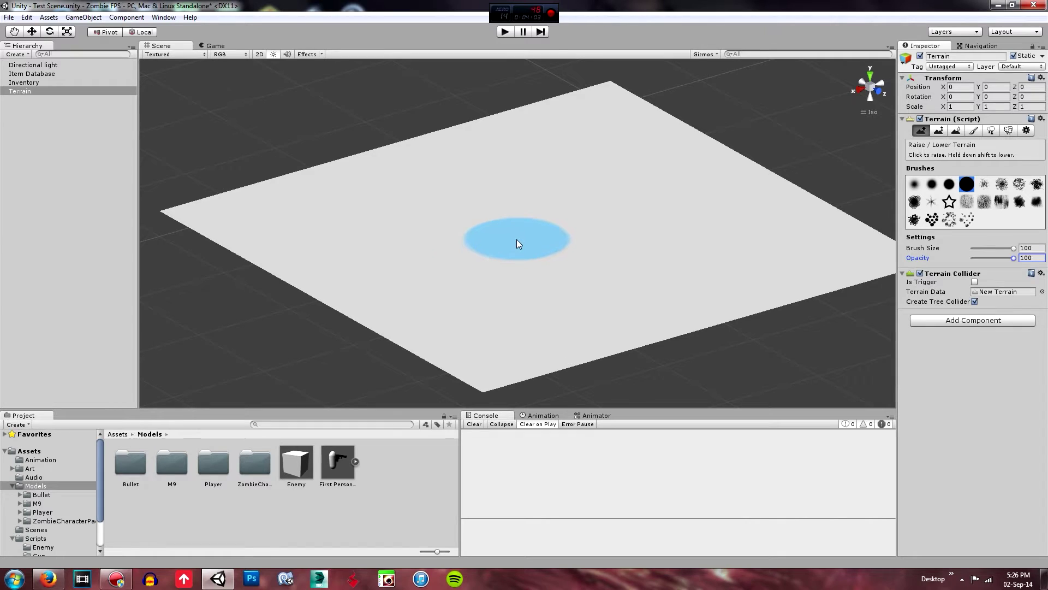
pyautogui.click(516, 239)
pyautogui.hotkey('ctrl', 'z')
pyautogui.hotkey('ctrl', 'z')
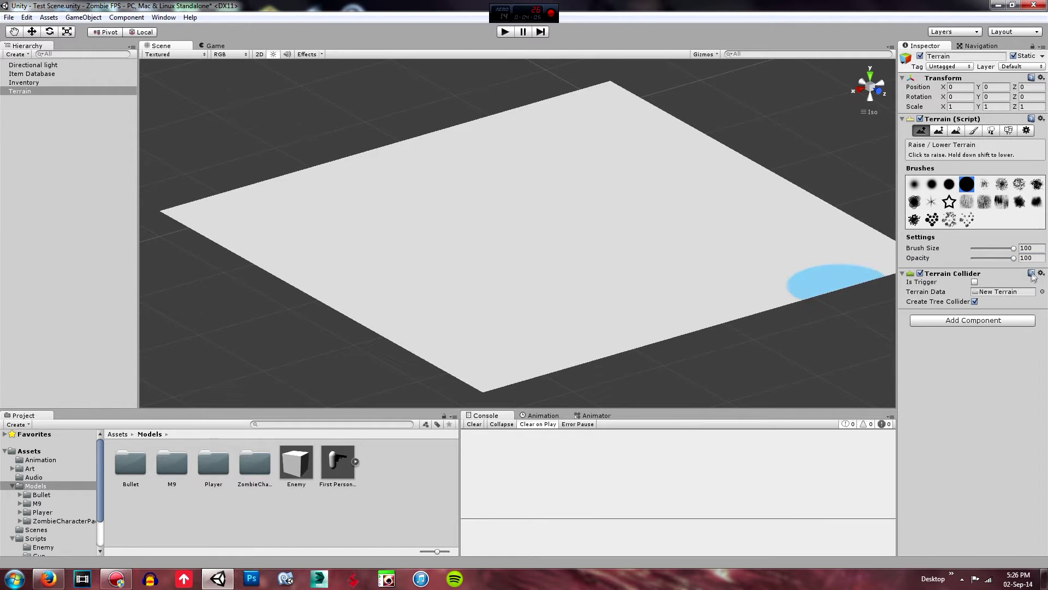
# Set the brush opacity to 25, try raising a hill with the rough scribbled brush, and undo it
pyautogui.moveTo(1014, 259); pyautogui.dragTo(1005, 258)
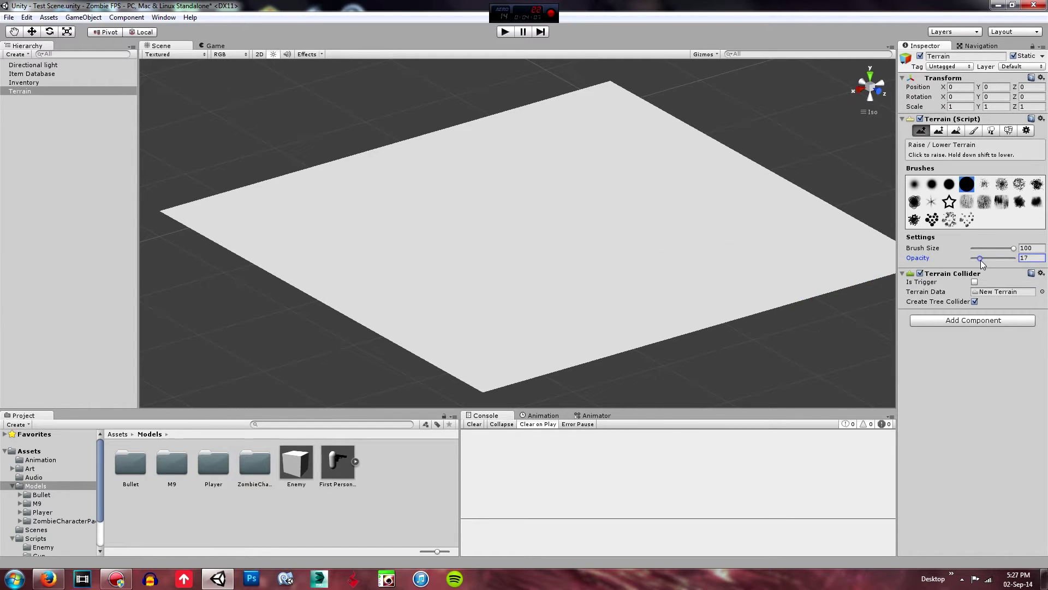
pyautogui.click(1033, 260)
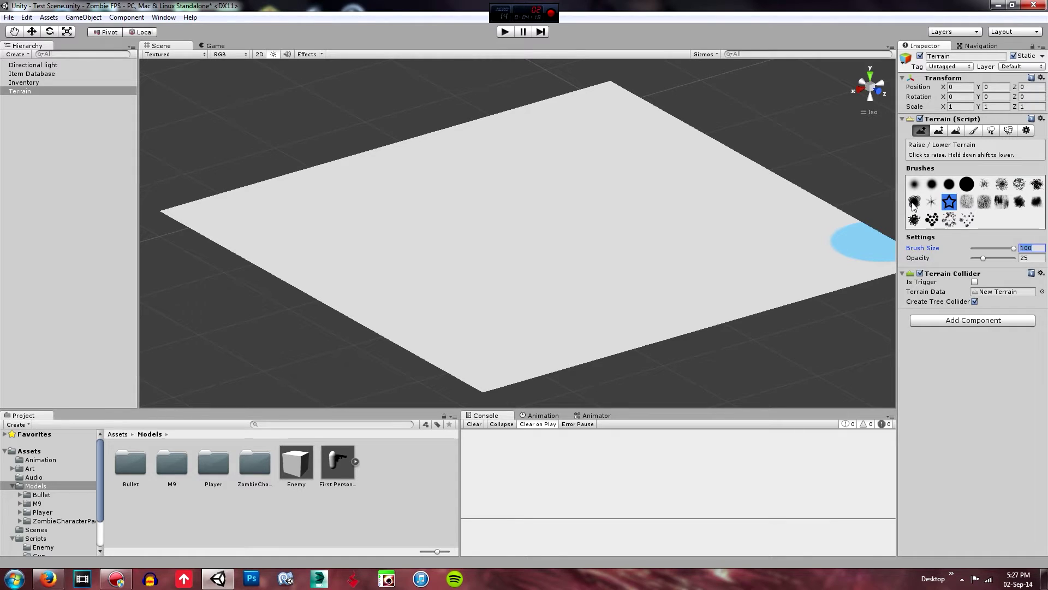
pyautogui.click(626, 242)
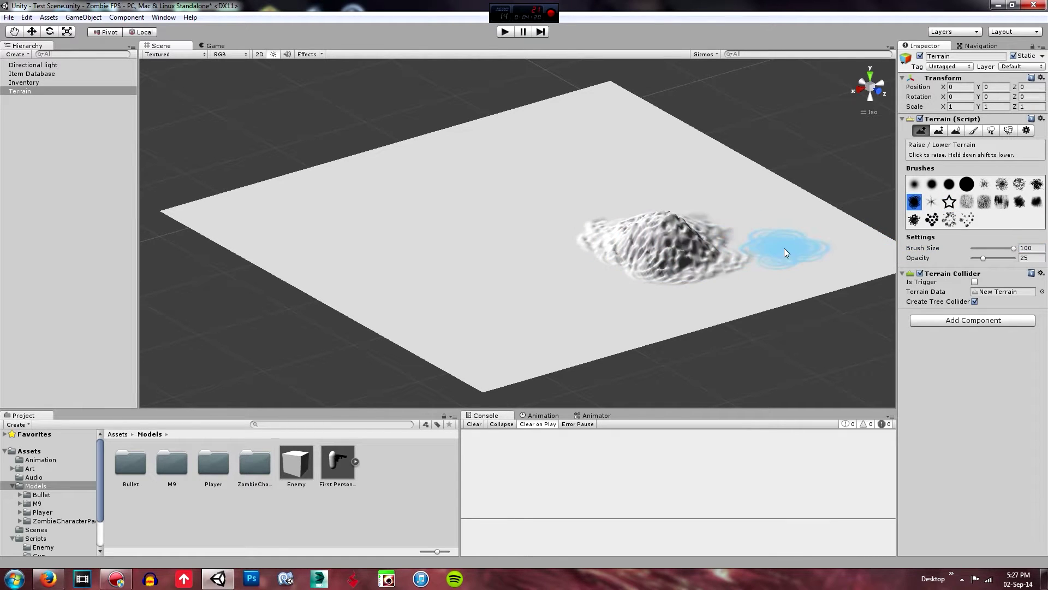
pyautogui.hotkey('ctrl', 'z')
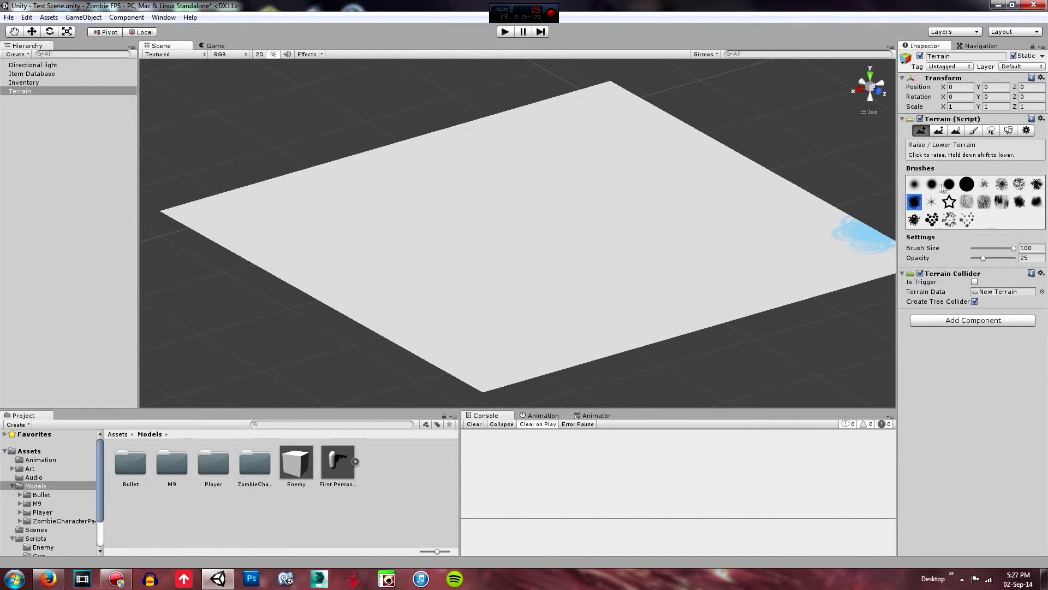
# Try raising hills with the fibrous and ragged splatter brushes, undoing each trial stroke
pyautogui.click(481, 263)
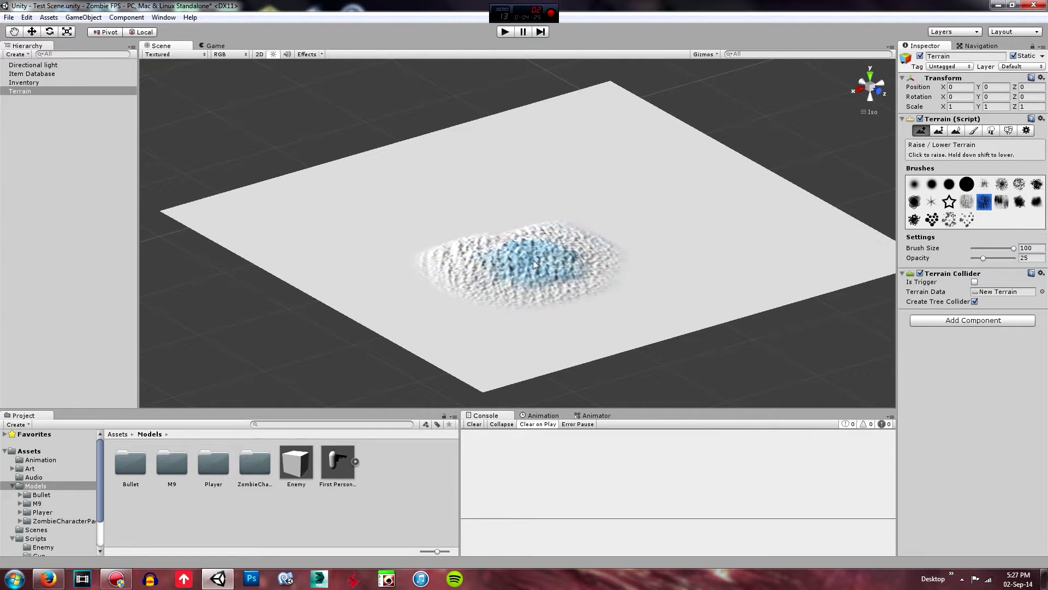
pyautogui.hotkey('ctrl', 'z')
pyautogui.click(1004, 203)
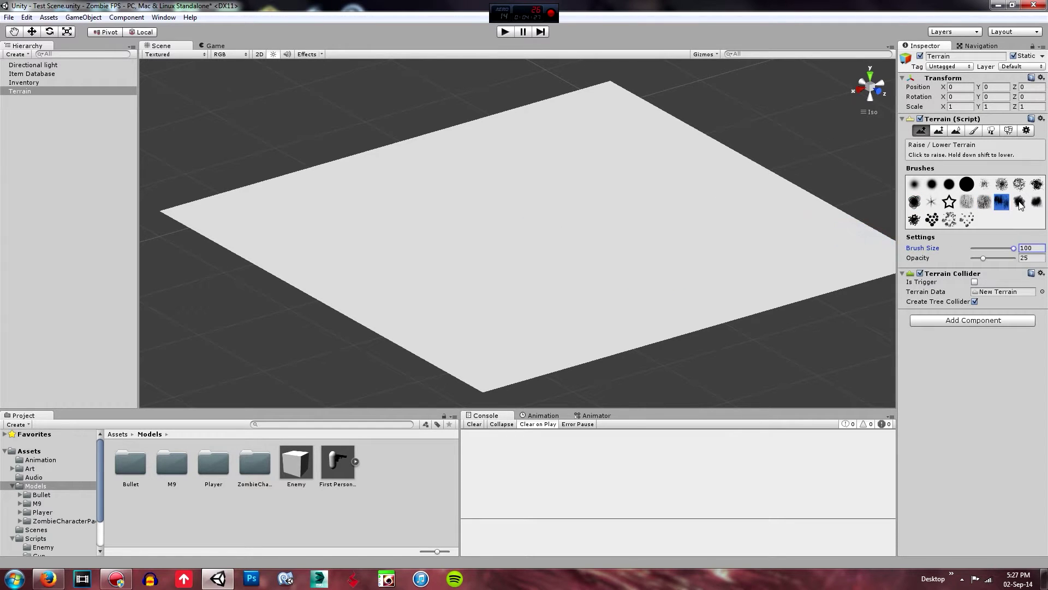
pyautogui.moveTo(357, 271); pyautogui.dragTo(471, 262)
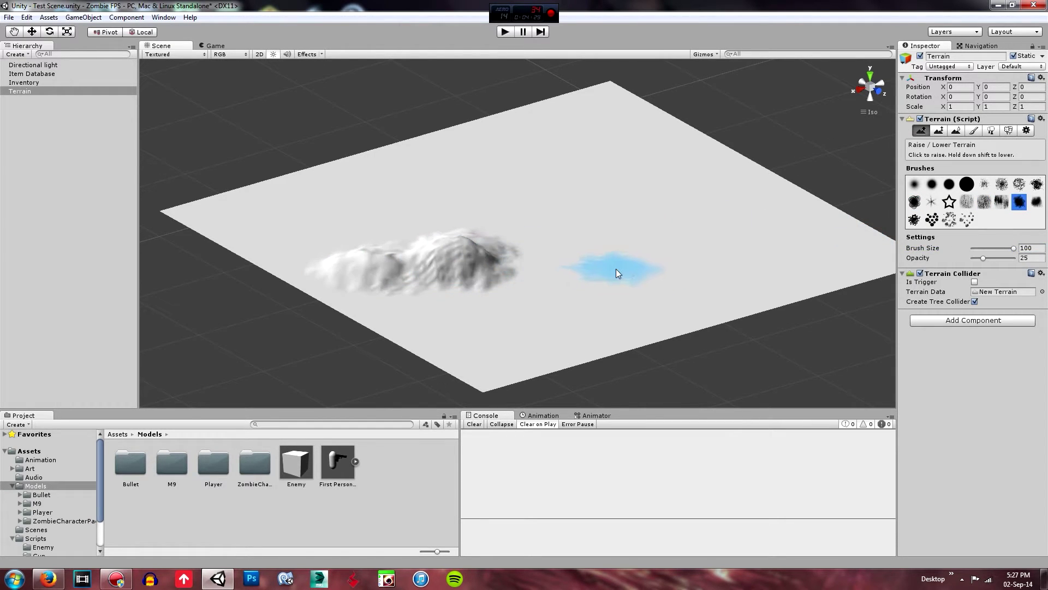
pyautogui.hotkey('ctrl', 'z')
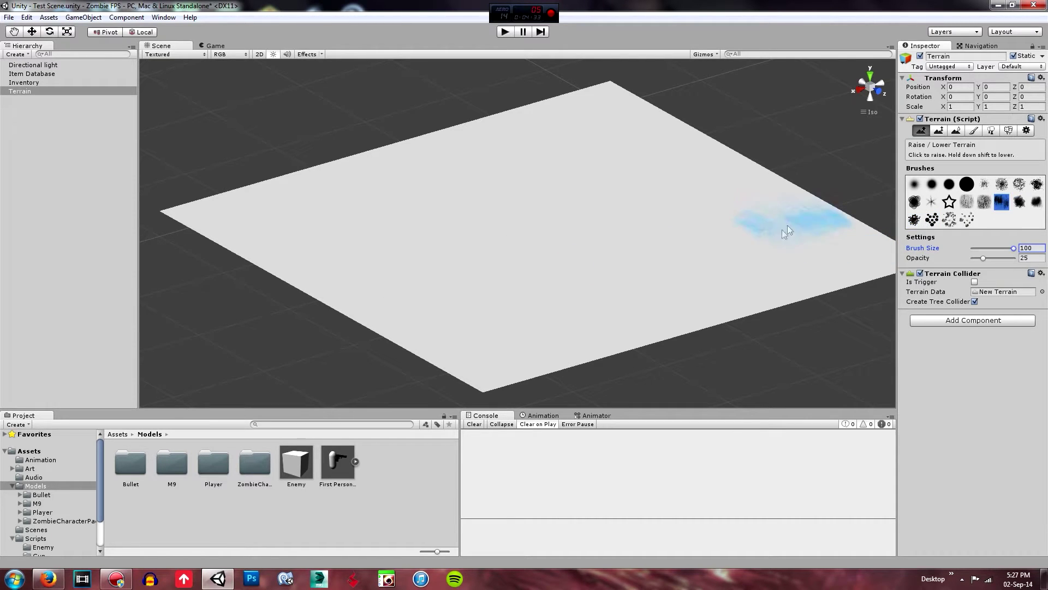
# Set the opacity of the streaked patchy brush to 40, undoing the trial strokes made with it
pyautogui.moveTo(782, 226); pyautogui.dragTo(713, 246)
pyautogui.hotkey('ctrl', 'z')
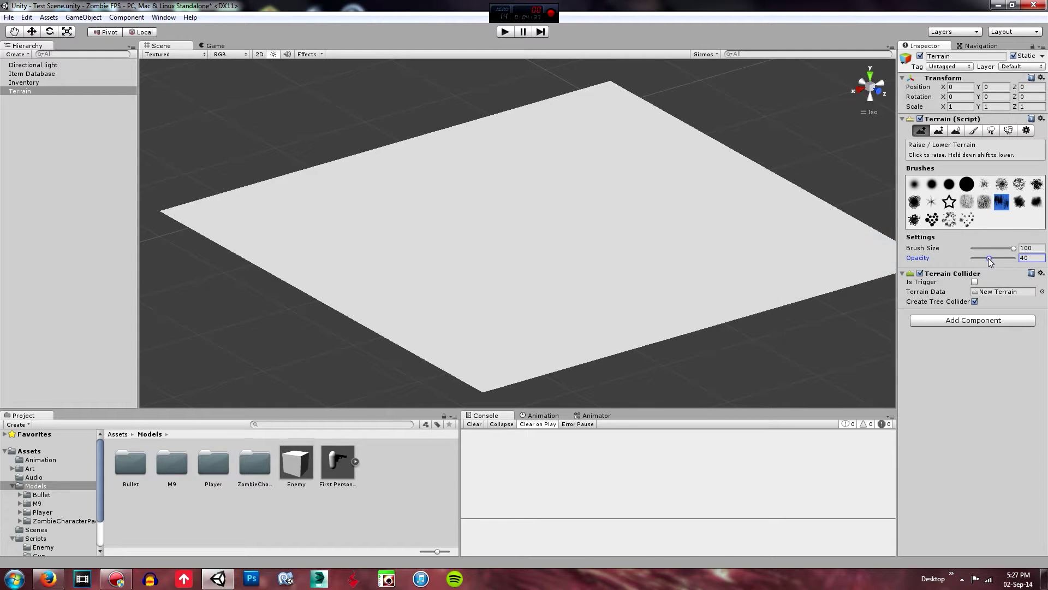
pyautogui.moveTo(257, 250)
pyautogui.mouseDown()
pyautogui.moveTo(208, 224)
pyautogui.moveTo(375, 210)
pyautogui.moveTo(279, 232)
pyautogui.mouseUp()
pyautogui.hotkey('ctrl', 'z')
# Try raising a mountain ridge along the terrain's far edges with the streaked patchy brush, and undo it
pyautogui.moveTo(175, 229)
pyautogui.mouseDown()
pyautogui.moveTo(451, 136)
pyautogui.moveTo(583, 131)
pyautogui.moveTo(562, 119)
pyautogui.moveTo(710, 180)
pyautogui.moveTo(737, 243)
pyautogui.moveTo(726, 257)
pyautogui.mouseUp()
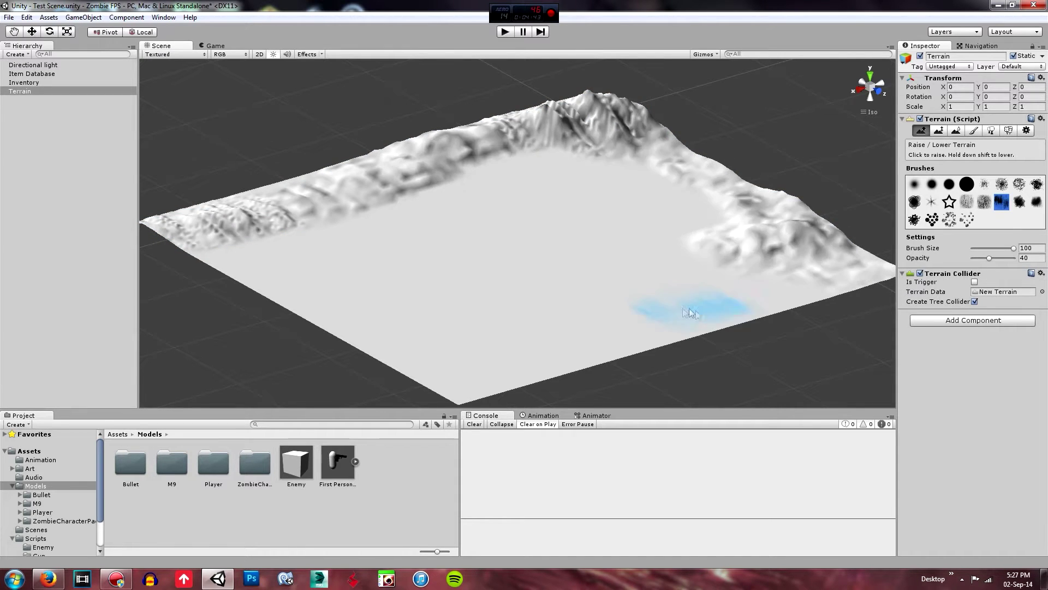
pyautogui.hotkey('ctrl', 'z')
pyautogui.hotkey('ctrl', 'z')
# Raise a ring of mountains along all four edges of the terrain with the streaked patchy brush at opacity 40
pyautogui.moveTo(262, 195); pyautogui.dragTo(530, 122)
pyautogui.moveTo(591, 97)
pyautogui.mouseDown()
pyautogui.moveTo(688, 176)
pyautogui.moveTo(648, 122)
pyautogui.moveTo(669, 134)
pyautogui.moveTo(749, 224)
pyautogui.moveTo(870, 280)
pyautogui.moveTo(843, 257)
pyautogui.moveTo(836, 280)
pyautogui.moveTo(415, 377)
pyautogui.moveTo(358, 328)
pyautogui.moveTo(156, 273)
pyautogui.moveTo(187, 222)
pyautogui.moveTo(425, 135)
pyautogui.moveTo(233, 222)
pyautogui.moveTo(492, 235)
pyautogui.mouseUp()
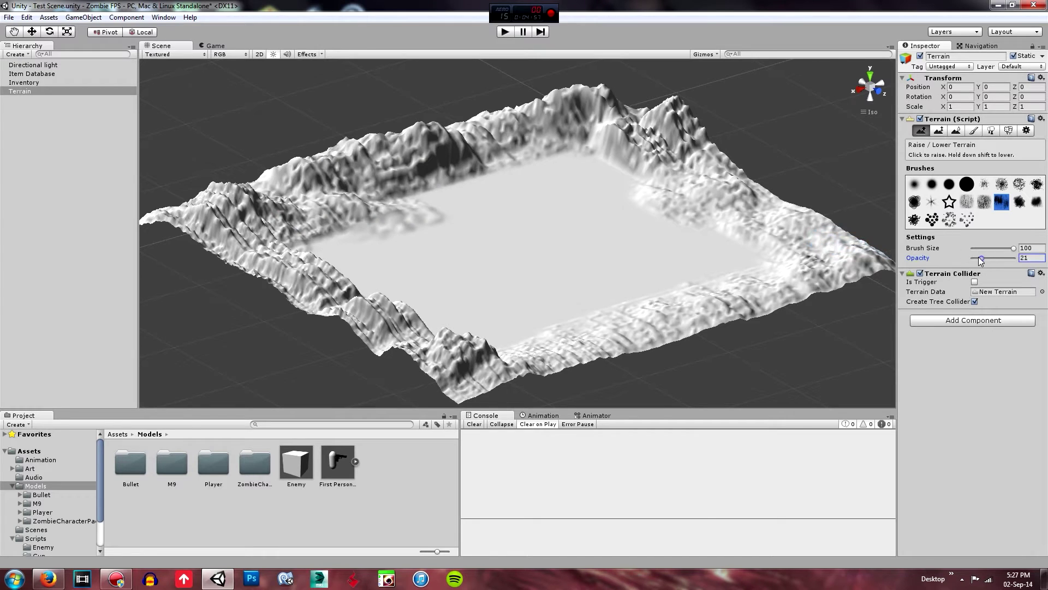
# Set the brush opacity to 23 and raise low, uneven ground across the area inside the mountain ring
pyautogui.moveTo(410, 233)
pyautogui.mouseDown()
pyautogui.moveTo(429, 211)
pyautogui.moveTo(558, 190)
pyautogui.moveTo(563, 170)
pyautogui.moveTo(537, 150)
pyautogui.moveTo(464, 155)
pyautogui.moveTo(436, 188)
pyautogui.moveTo(609, 194)
pyautogui.moveTo(623, 177)
pyautogui.moveTo(543, 301)
pyautogui.moveTo(369, 241)
pyautogui.moveTo(360, 254)
pyautogui.moveTo(518, 303)
pyautogui.moveTo(552, 225)
pyautogui.moveTo(518, 258)
pyautogui.moveTo(475, 272)
pyautogui.mouseUp()
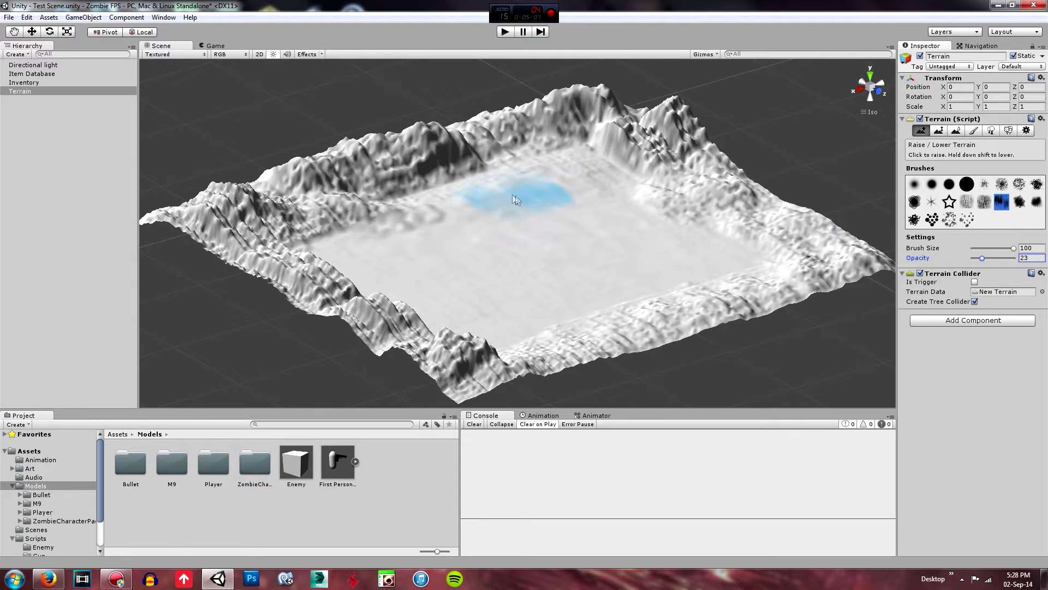
pyautogui.moveTo(516, 199)
pyautogui.mouseDown()
pyautogui.moveTo(573, 188)
pyautogui.moveTo(713, 257)
pyautogui.moveTo(495, 326)
pyautogui.moveTo(336, 234)
pyautogui.moveTo(316, 323)
pyautogui.moveTo(507, 323)
pyautogui.moveTo(770, 226)
pyautogui.moveTo(463, 227)
pyautogui.mouseUp()
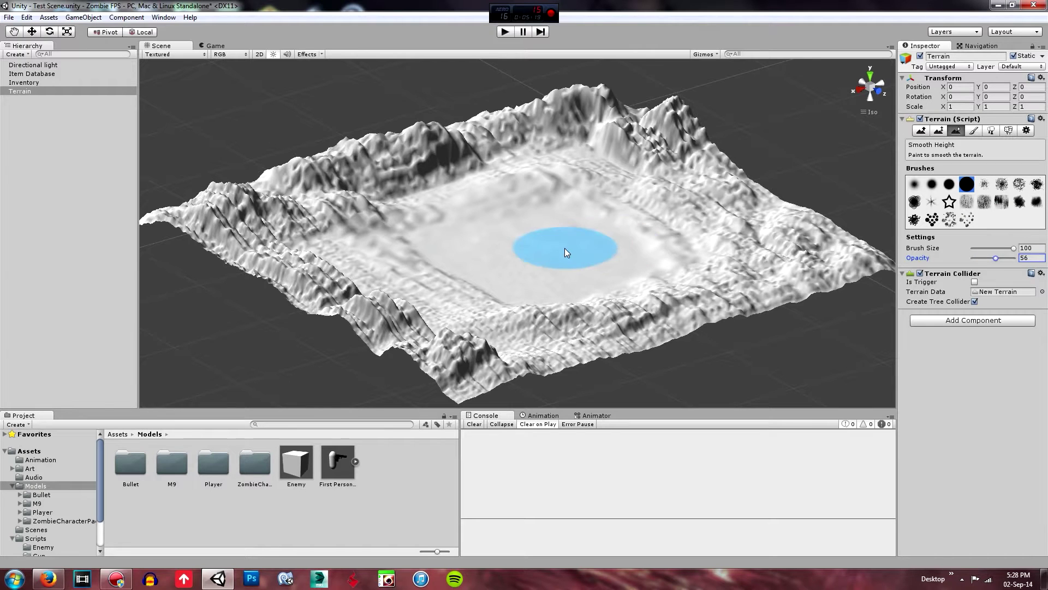
# Smooth the play area and the surrounding mountains with the solid round brush, raising the opacity to 89 and finally 100
pyautogui.moveTo(564, 248)
pyautogui.mouseDown()
pyautogui.moveTo(356, 320)
pyautogui.moveTo(538, 350)
pyautogui.moveTo(682, 324)
pyautogui.mouseUp()
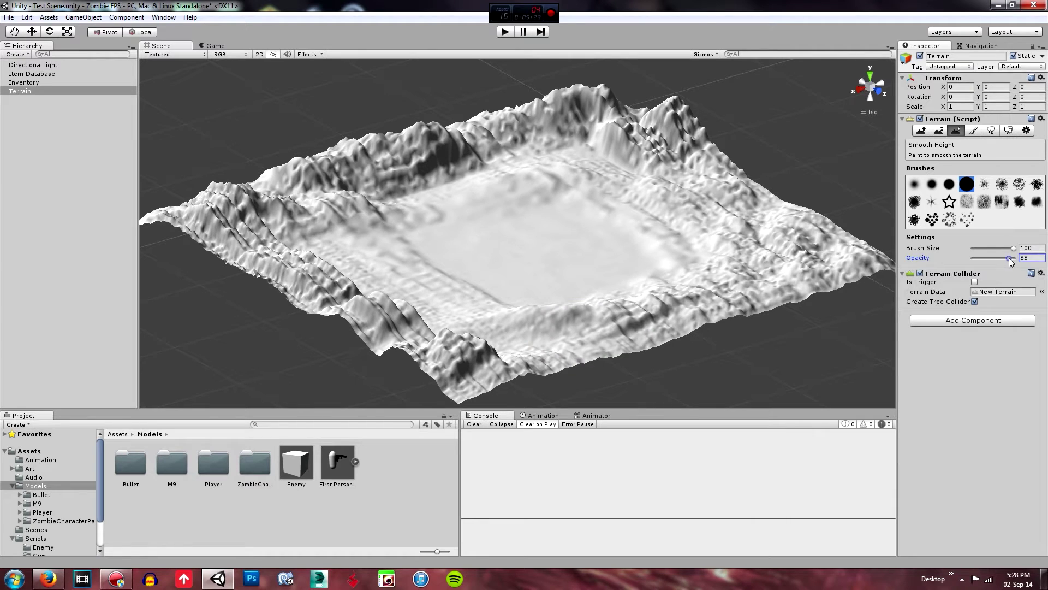
pyautogui.moveTo(1010, 259); pyautogui.dragTo(1010, 258)
pyautogui.moveTo(584, 311)
pyautogui.mouseDown()
pyautogui.moveTo(356, 281)
pyautogui.moveTo(348, 251)
pyautogui.moveTo(474, 187)
pyautogui.moveTo(522, 196)
pyautogui.moveTo(502, 267)
pyautogui.mouseUp()
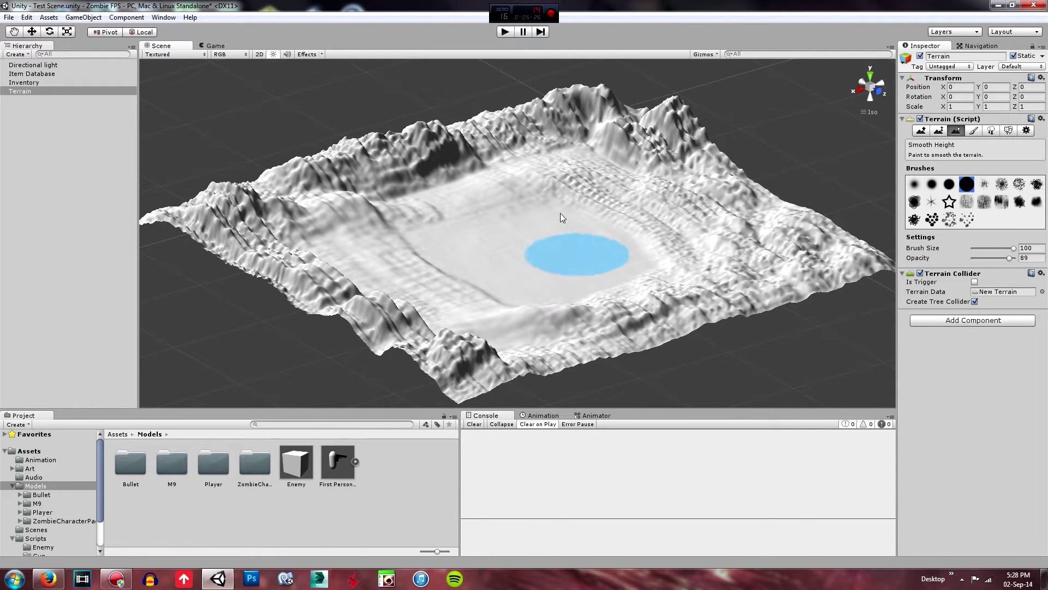
pyautogui.moveTo(560, 213)
pyautogui.mouseDown()
pyautogui.moveTo(721, 257)
pyautogui.moveTo(633, 331)
pyautogui.moveTo(631, 363)
pyautogui.moveTo(807, 234)
pyautogui.moveTo(771, 234)
pyautogui.moveTo(674, 146)
pyautogui.moveTo(594, 114)
pyautogui.moveTo(284, 185)
pyautogui.moveTo(212, 235)
pyautogui.moveTo(228, 263)
pyautogui.moveTo(432, 365)
pyautogui.moveTo(385, 272)
pyautogui.moveTo(677, 275)
pyautogui.moveTo(503, 250)
pyautogui.moveTo(522, 145)
pyautogui.moveTo(547, 282)
pyautogui.moveTo(683, 333)
pyautogui.moveTo(487, 269)
pyautogui.moveTo(457, 281)
pyautogui.moveTo(486, 273)
pyautogui.moveTo(496, 215)
pyautogui.mouseUp()
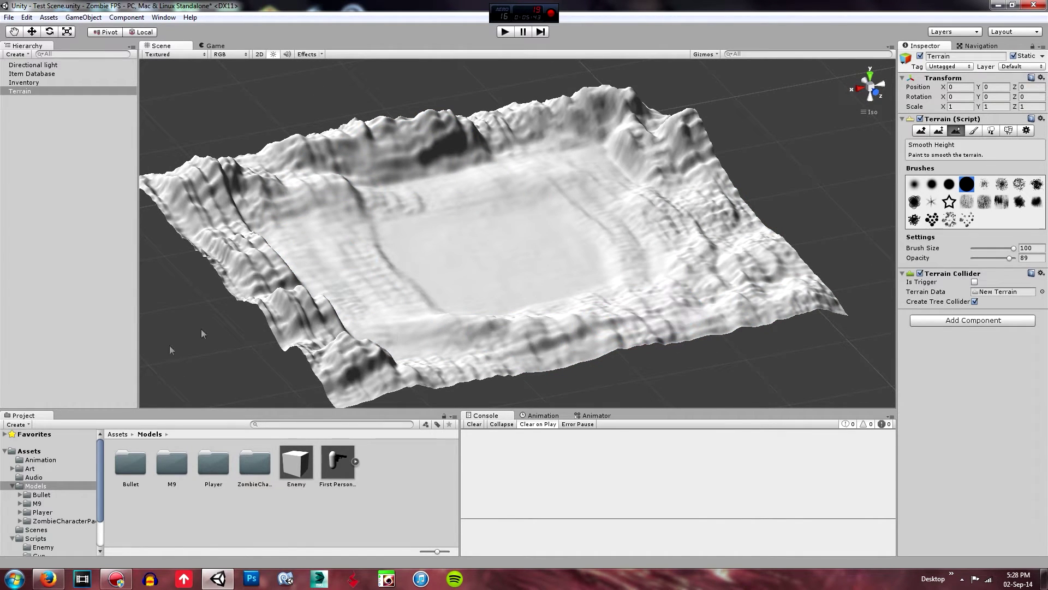
pyautogui.moveTo(201, 329); pyautogui.dragTo(1047, 242)
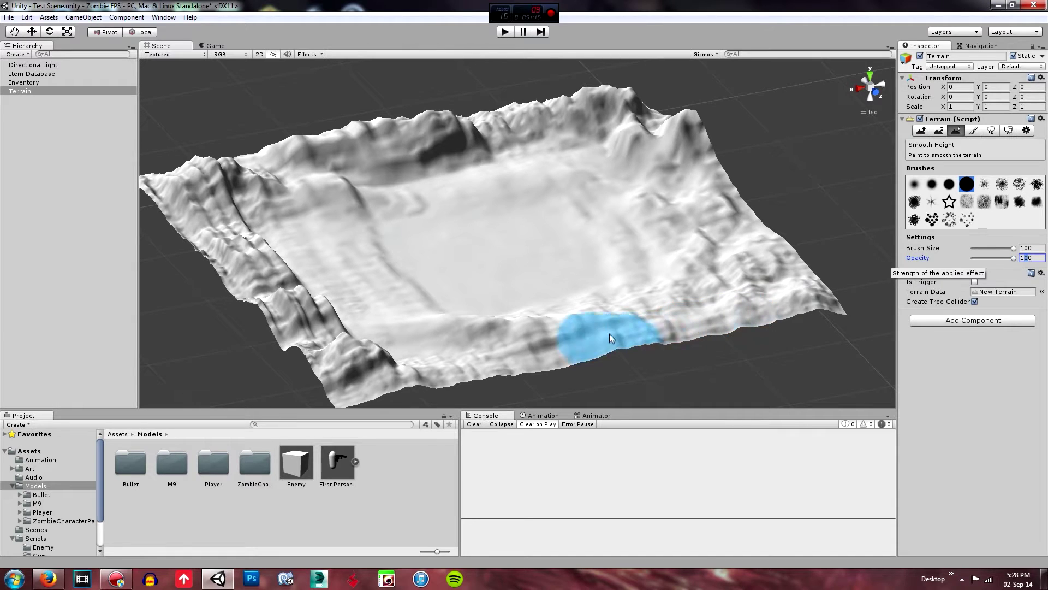
pyautogui.moveTo(609, 334)
pyautogui.mouseDown()
pyautogui.moveTo(566, 328)
pyautogui.moveTo(631, 316)
pyautogui.moveTo(762, 252)
pyautogui.moveTo(683, 217)
pyautogui.mouseUp()
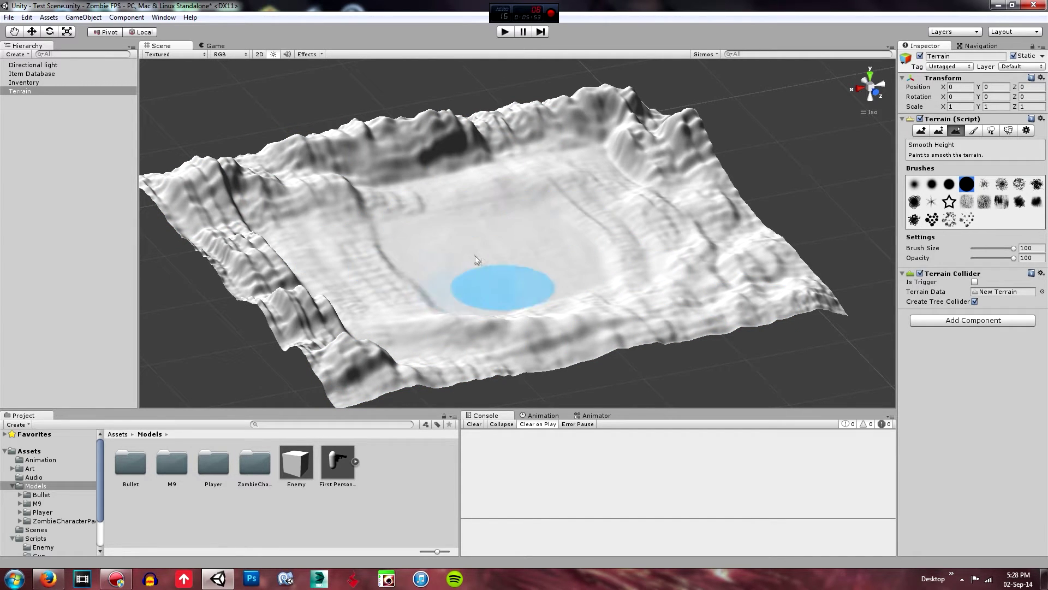
pyautogui.moveTo(476, 260)
pyautogui.mouseDown()
pyautogui.moveTo(361, 245)
pyautogui.moveTo(536, 273)
pyautogui.moveTo(875, 237)
pyautogui.mouseUp()
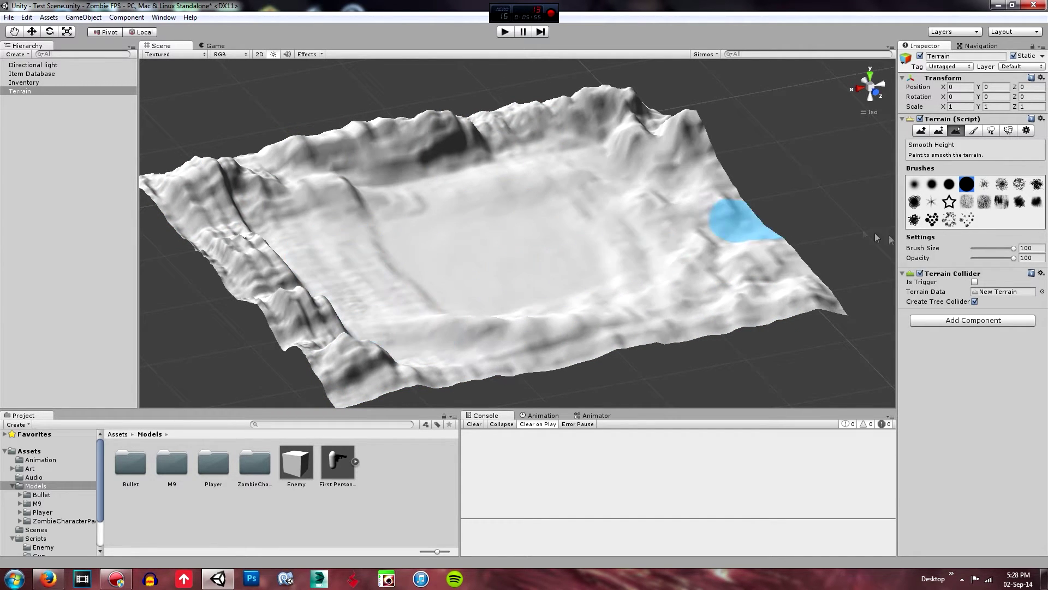
# Lower a lake basin and an outlet channel through the near edge with the dense patchy brush at opacity 21, using brush size 54 for the channel
pyautogui.click(931, 184)
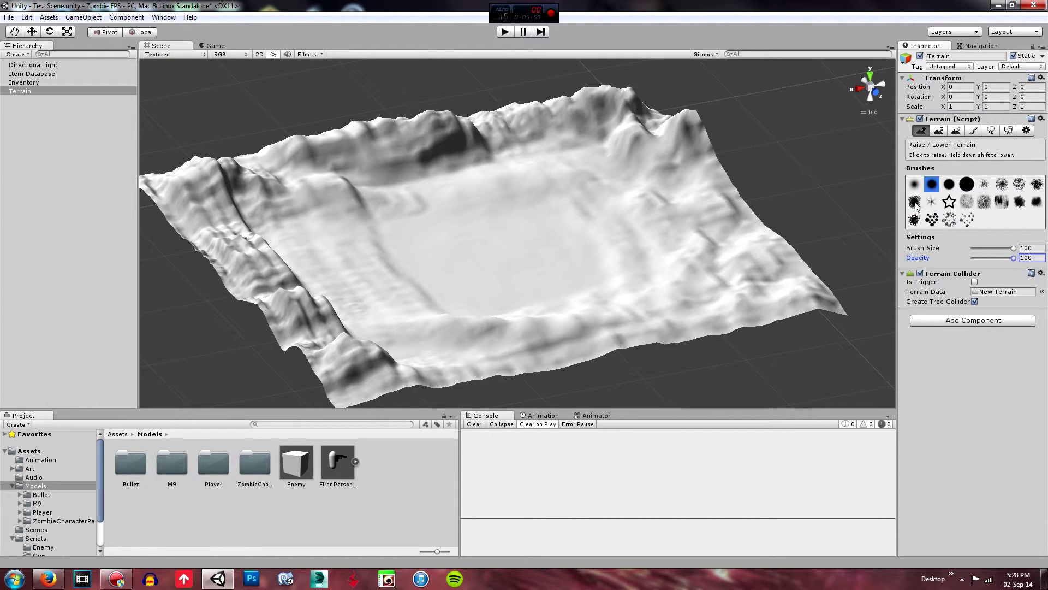
pyautogui.keyDown('shift'); pyautogui.moveTo(410, 240); pyautogui.dragTo(423, 267); pyautogui.keyUp('shift')
pyautogui.hotkey('ctrl', 'z')
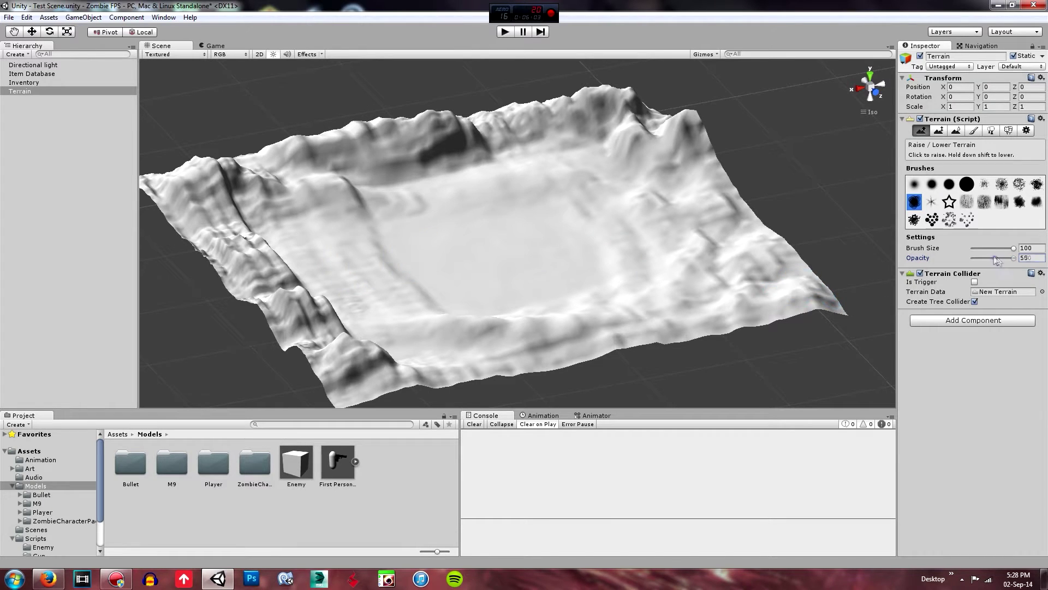
pyautogui.moveTo(379, 245)
pyautogui.keyDown('shift'); pyautogui.mouseDown()
pyautogui.moveTo(407, 290)
pyautogui.moveTo(371, 286)
pyautogui.moveTo(349, 257)
pyautogui.moveTo(450, 294)
pyautogui.mouseUp(); pyautogui.keyUp('shift')
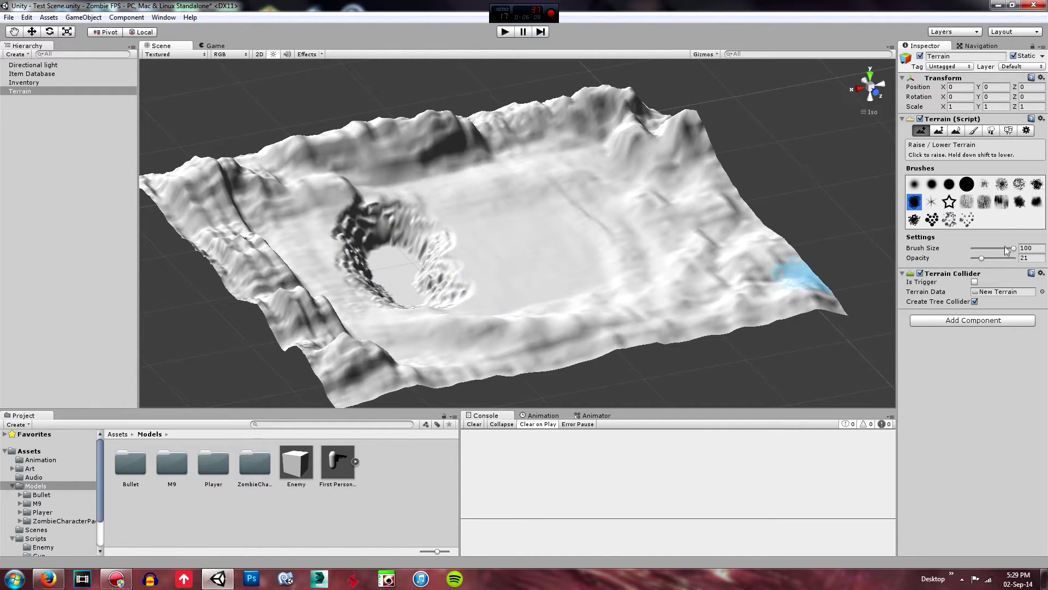
pyautogui.moveTo(384, 299)
pyautogui.keyDown('shift'); pyautogui.mouseDown()
pyautogui.moveTo(349, 303)
pyautogui.moveTo(420, 300)
pyautogui.moveTo(374, 299)
pyautogui.moveTo(495, 314)
pyautogui.moveTo(445, 298)
pyautogui.moveTo(505, 328)
pyautogui.moveTo(481, 308)
pyautogui.moveTo(550, 376)
pyautogui.moveTo(543, 339)
pyautogui.moveTo(482, 338)
pyautogui.mouseUp(); pyautogui.keyUp('shift')
pyautogui.moveTo(389, 262)
pyautogui.keyDown('shift'); pyautogui.mouseDown()
pyautogui.moveTo(352, 235)
pyautogui.moveTo(327, 257)
pyautogui.moveTo(366, 221)
pyautogui.moveTo(295, 240)
pyautogui.moveTo(315, 270)
pyautogui.moveTo(351, 278)
pyautogui.mouseUp(); pyautogui.keyUp('shift')
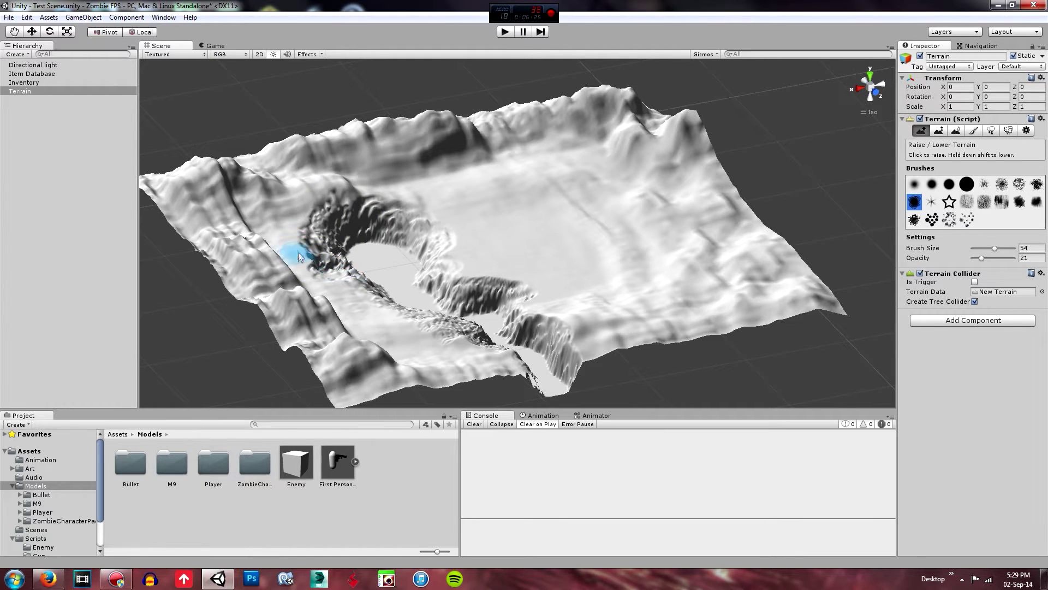
# Raise a steep ridge around the basin's rim with the dense patchy brush at size 54 and opacity 21
pyautogui.moveTo(299, 257)
pyautogui.mouseDown()
pyautogui.moveTo(292, 222)
pyautogui.moveTo(304, 229)
pyautogui.moveTo(355, 180)
pyautogui.moveTo(361, 199)
pyautogui.moveTo(355, 192)
pyautogui.moveTo(475, 241)
pyautogui.moveTo(420, 193)
pyautogui.moveTo(467, 238)
pyautogui.moveTo(458, 176)
pyautogui.moveTo(473, 175)
pyautogui.mouseUp()
pyautogui.keyDown('alt'); pyautogui.moveTo(646, 217); pyautogui.dragTo(446, 244); pyautogui.keyUp('alt')
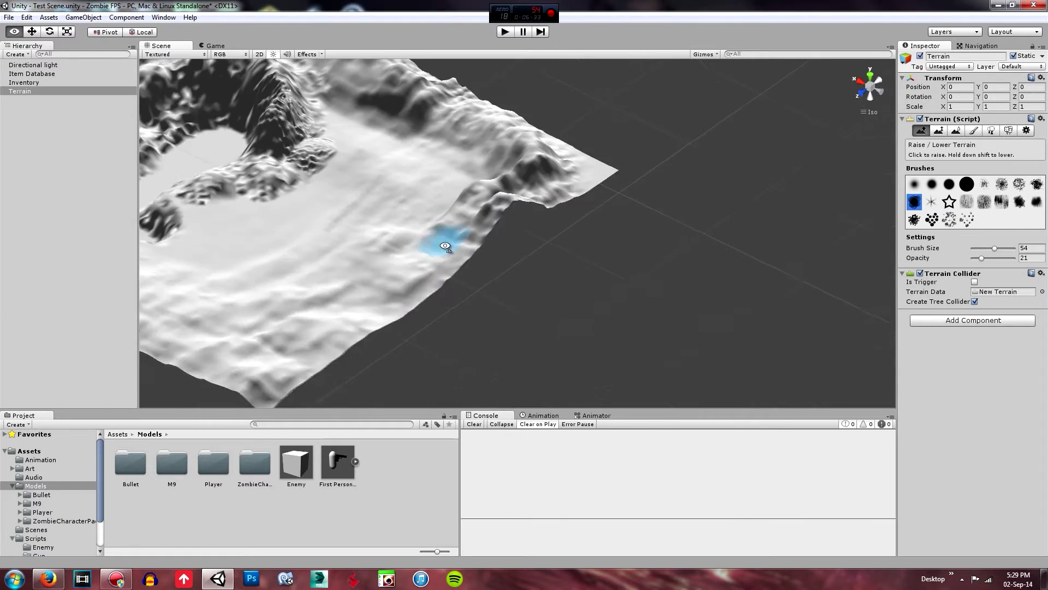
pyautogui.moveTo(486, 174); pyautogui.dragTo(652, 323, button='middle')
pyautogui.moveTo(618, 330)
pyautogui.keyDown('alt'); pyautogui.mouseDown()
pyautogui.moveTo(442, 278)
pyautogui.moveTo(445, 222)
pyautogui.moveTo(417, 292)
pyautogui.moveTo(280, 283)
pyautogui.mouseUp(); pyautogui.keyUp('alt')
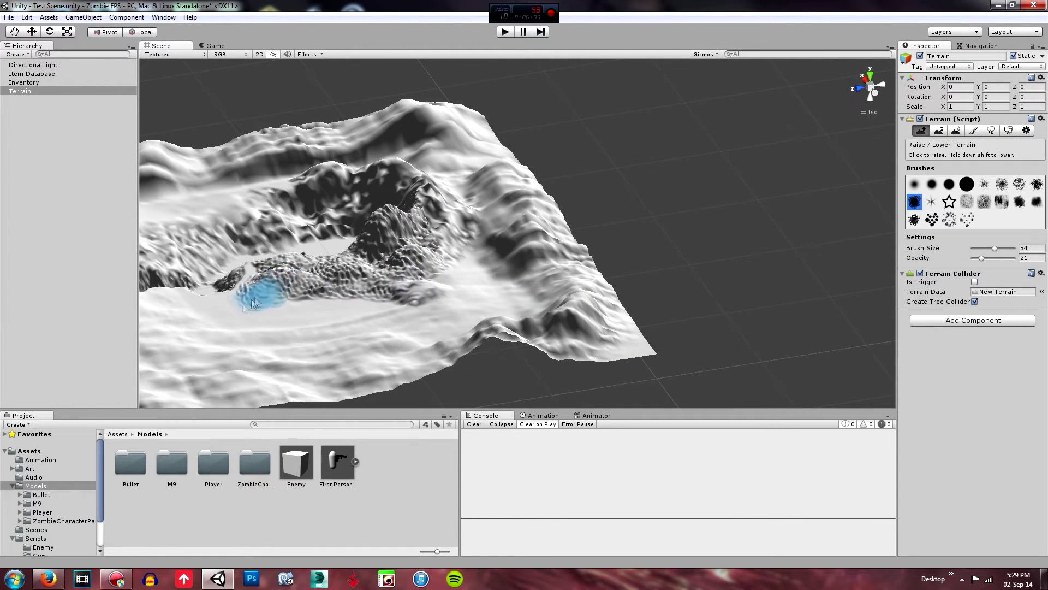
pyautogui.moveTo(316, 305)
pyautogui.keyDown('alt'); pyautogui.mouseDown()
pyautogui.moveTo(363, 322)
pyautogui.moveTo(575, 311)
pyautogui.moveTo(496, 243)
pyautogui.moveTo(502, 275)
pyautogui.moveTo(378, 285)
pyautogui.moveTo(379, 310)
pyautogui.moveTo(320, 300)
pyautogui.moveTo(318, 220)
pyautogui.moveTo(354, 297)
pyautogui.moveTo(357, 218)
pyautogui.mouseUp(); pyautogui.keyUp('alt')
# Smooth the rough basin walls, ridge and channel banks with the solid round brush at size 100 and opacity 100
pyautogui.click(956, 131)
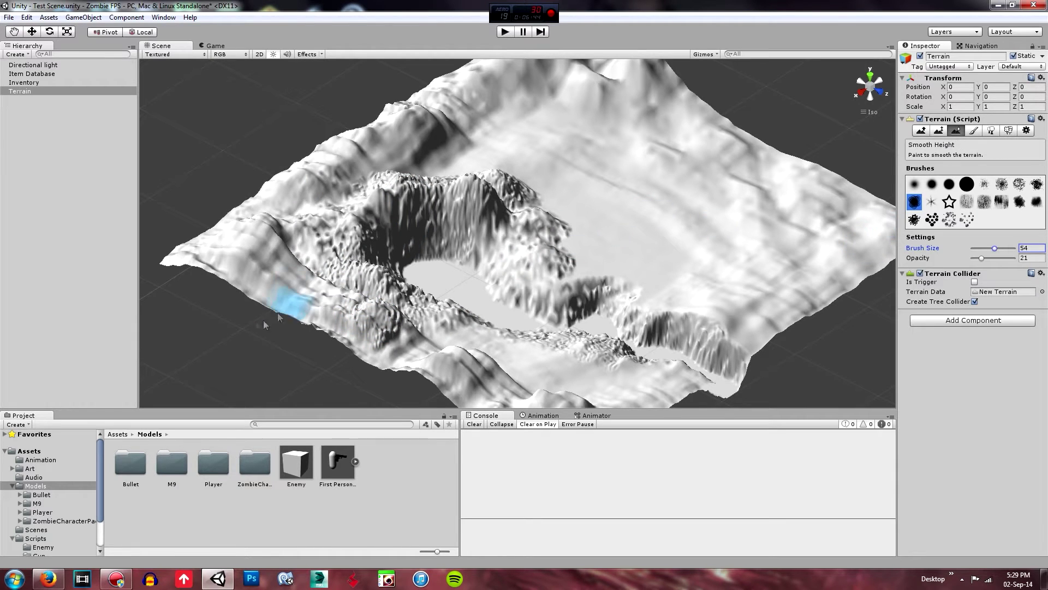
pyautogui.moveTo(320, 257)
pyautogui.mouseDown()
pyautogui.moveTo(317, 240)
pyautogui.moveTo(360, 229)
pyautogui.mouseUp()
pyautogui.moveTo(989, 258); pyautogui.dragTo(1016, 258)
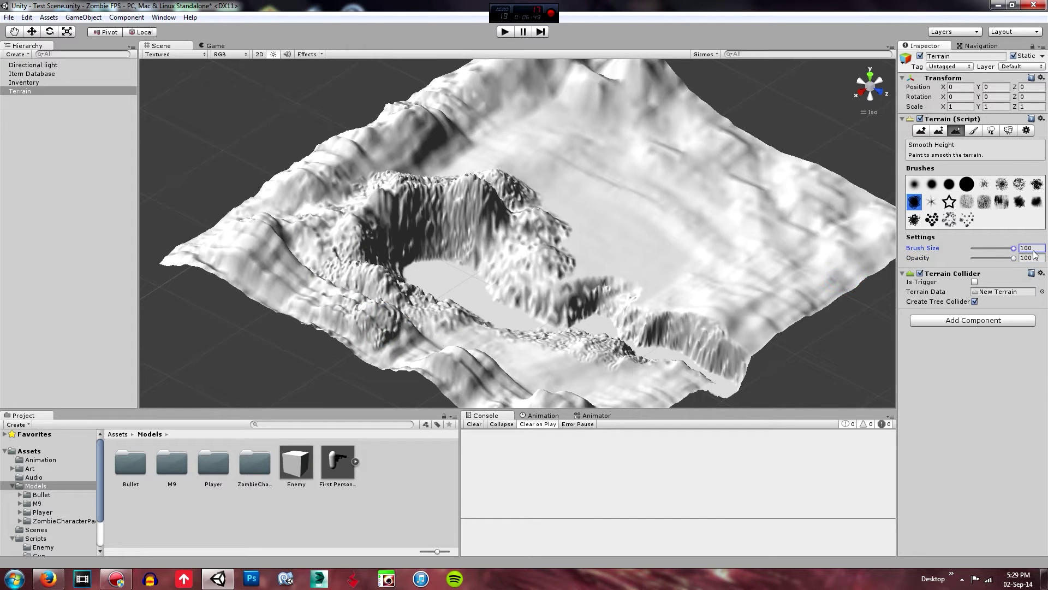
pyautogui.click(965, 188)
pyautogui.moveTo(410, 281)
pyautogui.mouseDown()
pyautogui.moveTo(398, 319)
pyautogui.moveTo(451, 204)
pyautogui.moveTo(534, 192)
pyautogui.moveTo(496, 227)
pyautogui.moveTo(620, 363)
pyautogui.moveTo(368, 246)
pyautogui.moveTo(592, 361)
pyautogui.moveTo(628, 320)
pyautogui.moveTo(808, 295)
pyautogui.mouseUp()
pyautogui.moveTo(808, 295)
pyautogui.mouseDown(button='right')
pyautogui.moveTo(614, 318)
pyautogui.moveTo(670, 308)
pyautogui.mouseUp(button='right')
pyautogui.moveTo(670, 308); pyautogui.dragTo(673, 311, button='middle')
pyautogui.keyDown('alt'); pyautogui.moveTo(673, 311); pyautogui.dragTo(603, 274); pyautogui.keyUp('alt')
pyautogui.moveTo(603, 274); pyautogui.dragTo(580, 270, button='middle')
# Try the star-shaped brush at full opacity by raising spikes in the terrain's far corner, and undo them
pyautogui.click(949, 188)
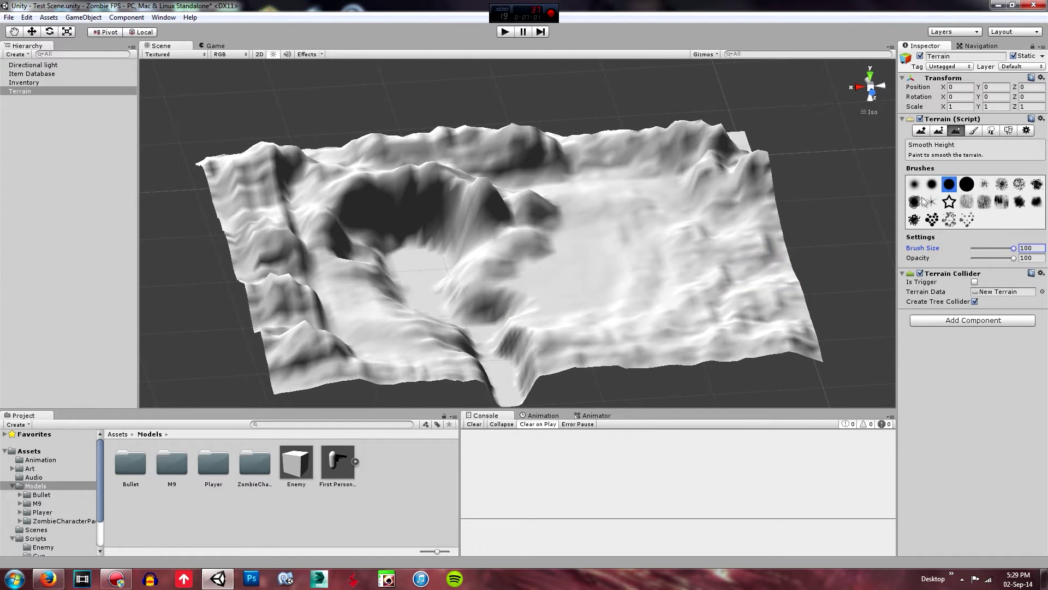
pyautogui.click(949, 204)
pyautogui.moveTo(681, 242); pyautogui.dragTo(618, 277, button='middle')
pyautogui.click(611, 213)
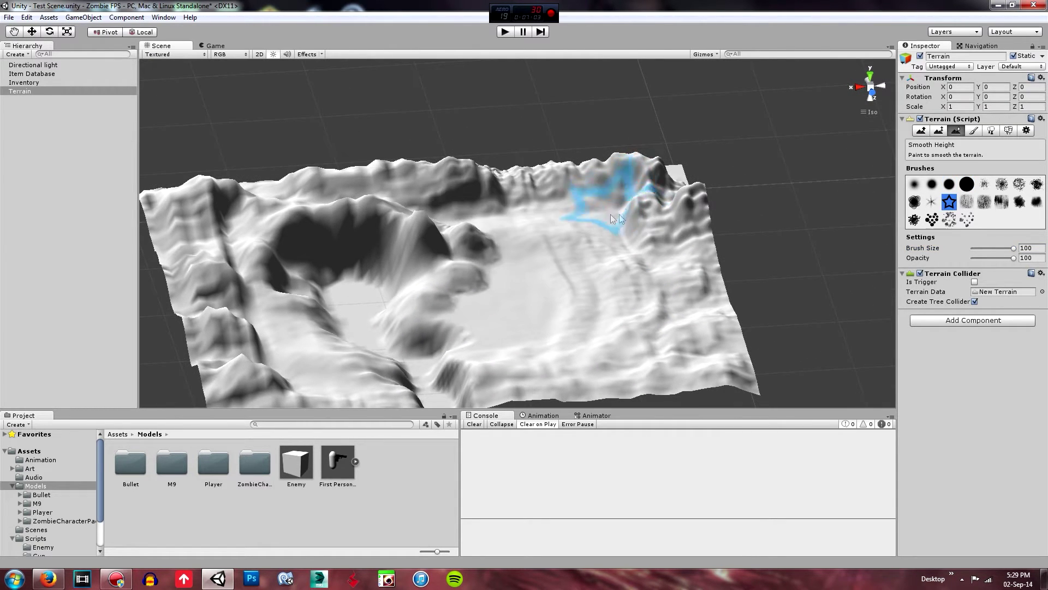
pyautogui.click(914, 131)
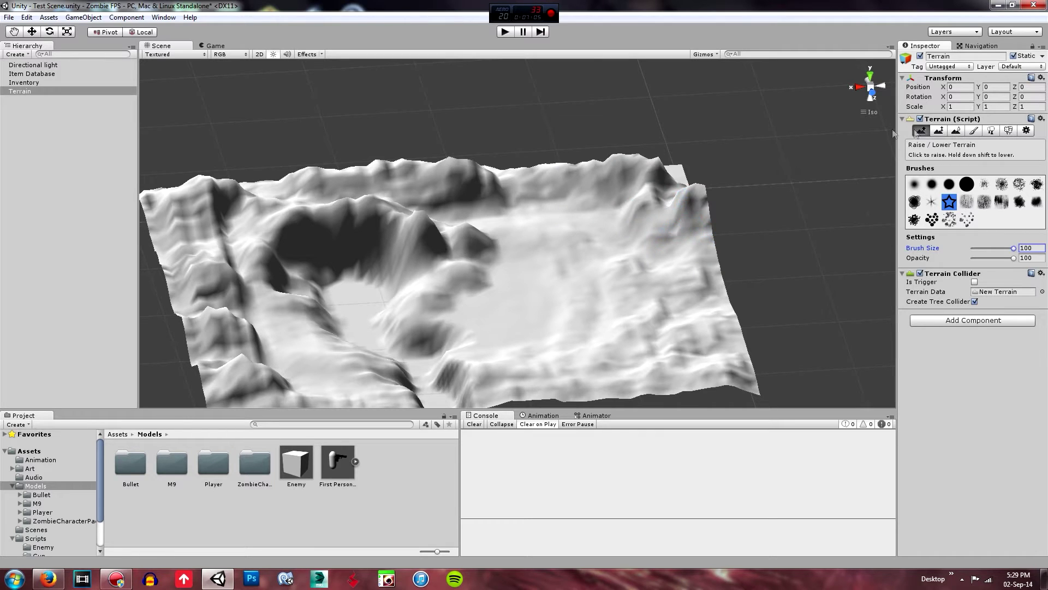
pyautogui.click(579, 193)
pyautogui.hotkey('ctrl', 'z')
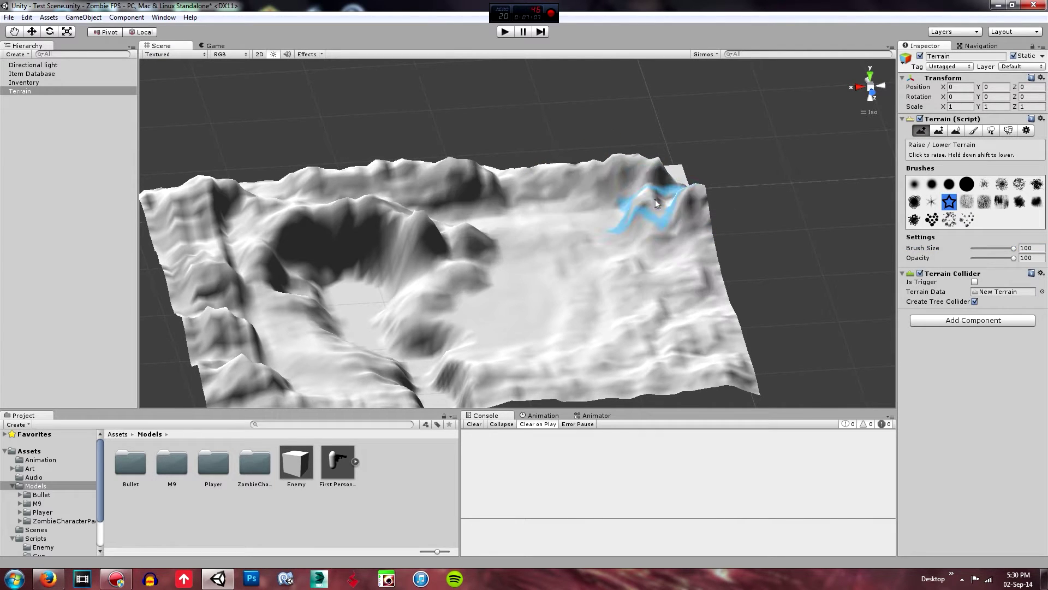
pyautogui.click(634, 193)
pyautogui.moveTo(634, 194); pyautogui.dragTo(655, 176)
pyautogui.moveTo(650, 273); pyautogui.dragTo(639, 306, button='middle')
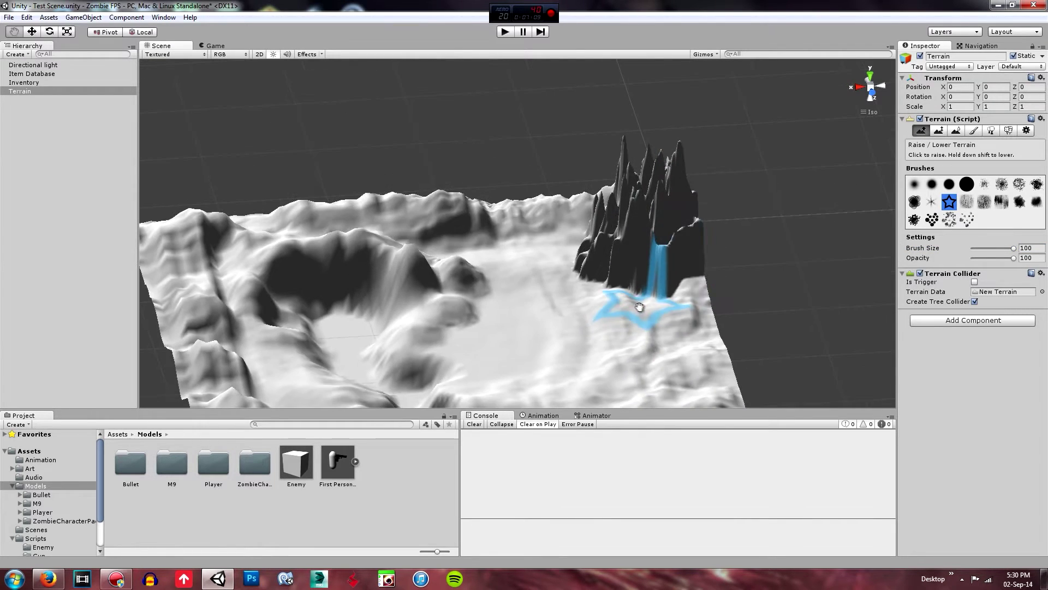
pyautogui.hotkey('ctrl', 'z')
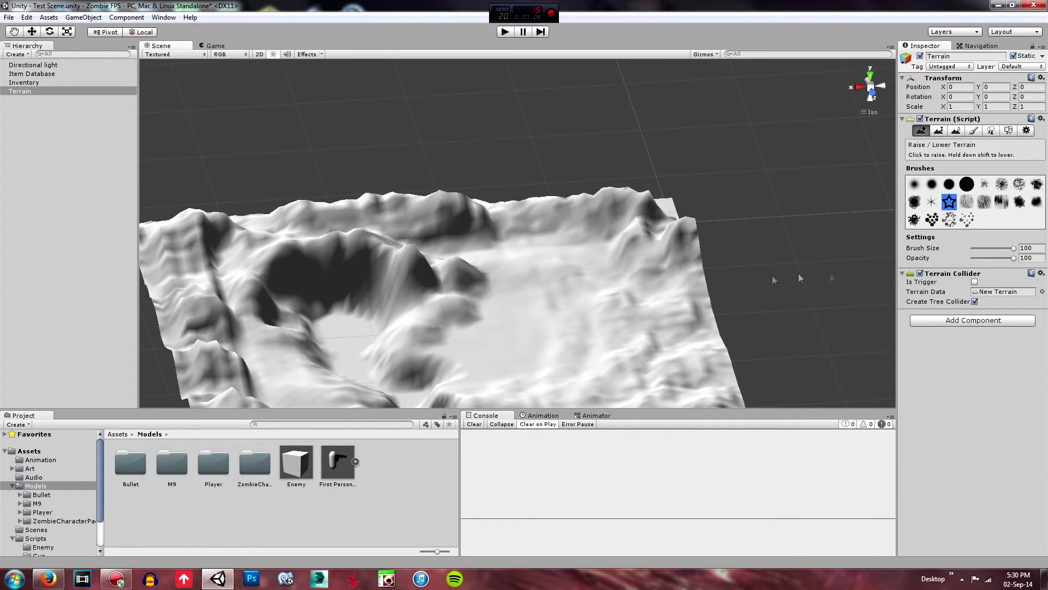
# Try raising ground with the thin starburst brush and the rough splatter brush, undoing each stroke
pyautogui.click(931, 202)
pyautogui.moveTo(577, 262); pyautogui.dragTo(579, 255)
pyautogui.hotkey('ctrl', 'z')
pyautogui.moveTo(663, 188); pyautogui.dragTo(658, 173)
pyautogui.hotkey('ctrl', 'z')
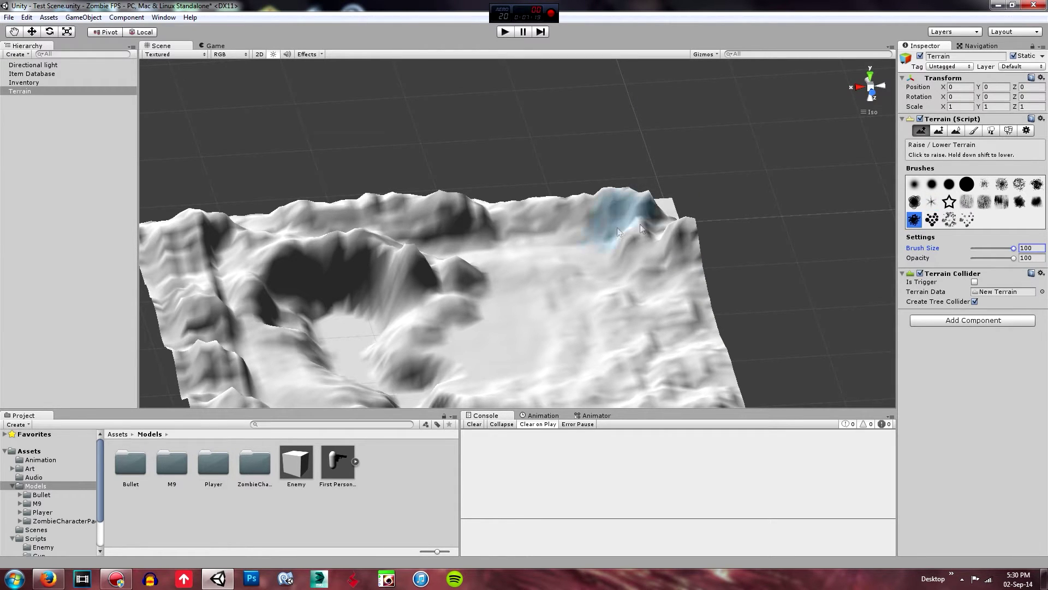
pyautogui.moveTo(641, 226); pyautogui.dragTo(613, 217)
pyautogui.hotkey('ctrl', 'z')
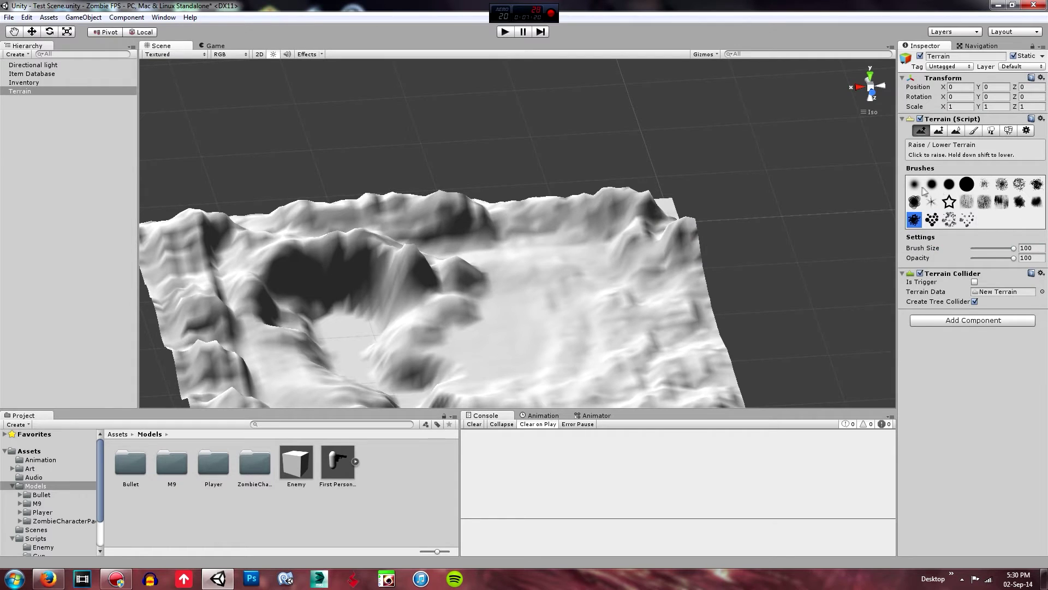
# Switch to the soft-edged blotch brush and set its opacity to 47, undoing the trial mountains raised with it
pyautogui.click(984, 184)
pyautogui.click(1036, 202)
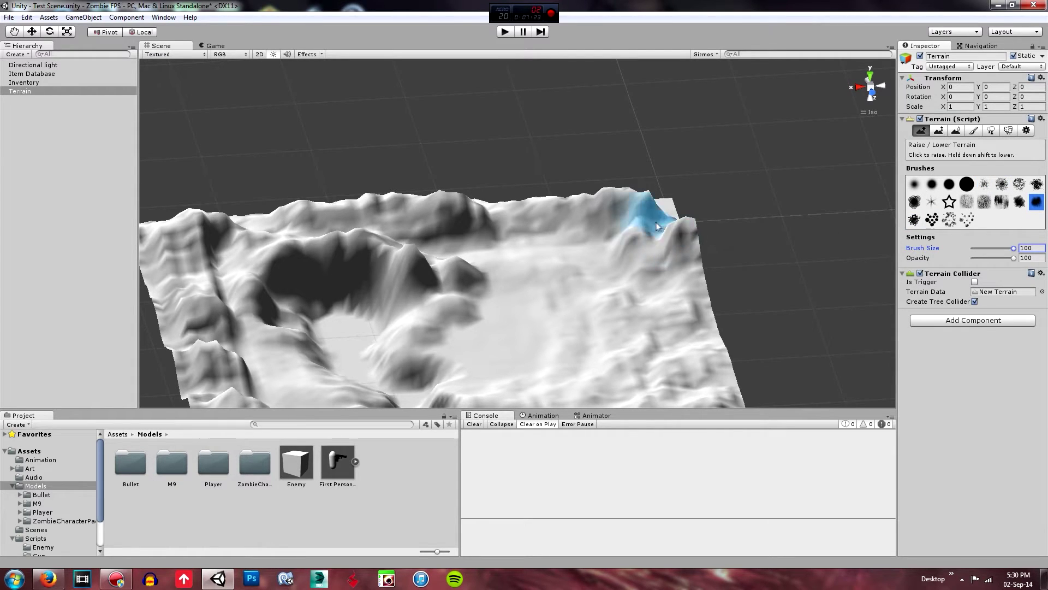
pyautogui.moveTo(643, 215)
pyautogui.mouseDown()
pyautogui.moveTo(637, 227)
pyautogui.moveTo(724, 254)
pyautogui.mouseUp()
pyautogui.hotkey('ctrl', 'z')
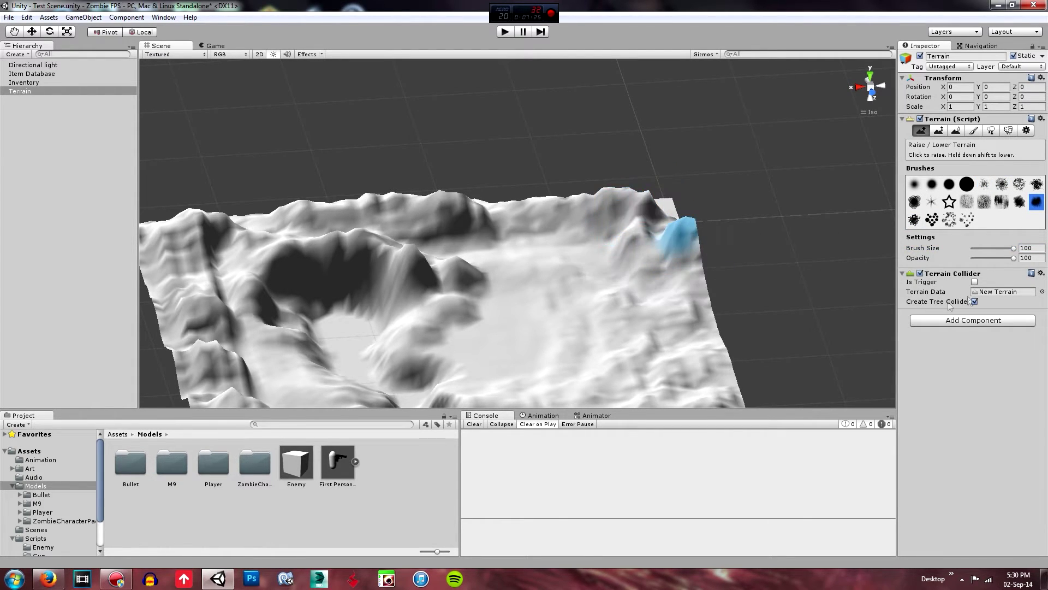
pyautogui.moveTo(1014, 257); pyautogui.dragTo(992, 258)
pyautogui.moveTo(674, 236)
pyautogui.mouseDown()
pyautogui.moveTo(563, 235)
pyautogui.moveTo(622, 307)
pyautogui.moveTo(642, 306)
pyautogui.mouseUp()
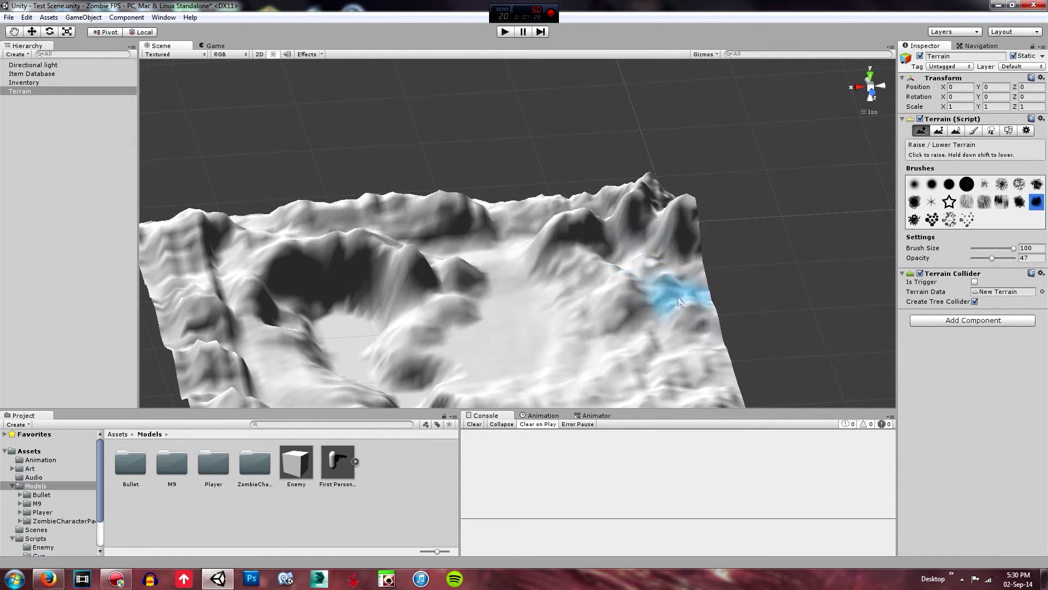
pyautogui.hotkey('ctrl', 'z')
pyautogui.hotkey('ctrl', 'z')
pyautogui.moveTo(673, 335)
pyautogui.mouseDown(button='middle')
pyautogui.moveTo(658, 231)
pyautogui.moveTo(702, 270)
pyautogui.mouseUp(button='middle')
pyautogui.hotkey('ctrl', 'z')
# Raise taller mountains around the terrain's edges with the soft-edged blotch brush at opacity 47, leaving the channel's mouth open
pyautogui.moveTo(702, 248)
pyautogui.mouseDown()
pyautogui.moveTo(678, 299)
pyautogui.moveTo(540, 341)
pyautogui.moveTo(689, 259)
pyautogui.moveTo(689, 352)
pyautogui.moveTo(663, 303)
pyautogui.moveTo(650, 315)
pyautogui.mouseUp()
pyautogui.hotkey('ctrl', 'z')
pyautogui.moveTo(483, 367); pyautogui.dragTo(599, 329, button='middle')
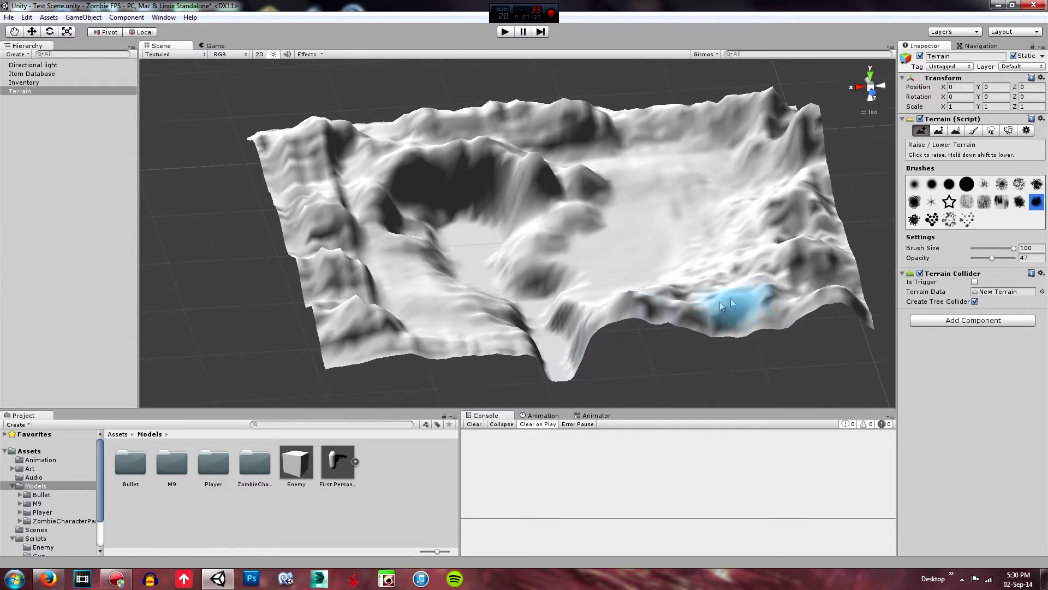
pyautogui.moveTo(503, 359)
pyautogui.mouseDown()
pyautogui.moveTo(351, 316)
pyautogui.moveTo(300, 328)
pyautogui.moveTo(326, 265)
pyautogui.moveTo(295, 201)
pyautogui.moveTo(298, 217)
pyautogui.moveTo(296, 148)
pyautogui.moveTo(343, 113)
pyautogui.moveTo(346, 129)
pyautogui.moveTo(527, 108)
pyautogui.moveTo(370, 114)
pyautogui.moveTo(744, 106)
pyautogui.moveTo(636, 143)
pyautogui.mouseUp()
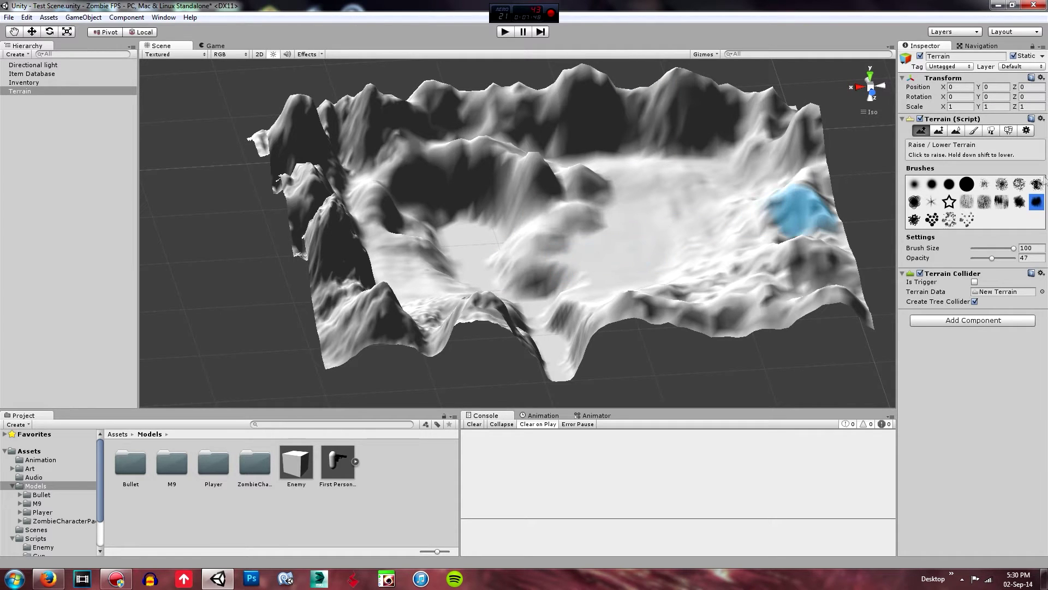
# Set the brush opacity to 5 and raise gentle mounds between the basin and the open play area
pyautogui.moveTo(983, 261); pyautogui.dragTo(974, 258)
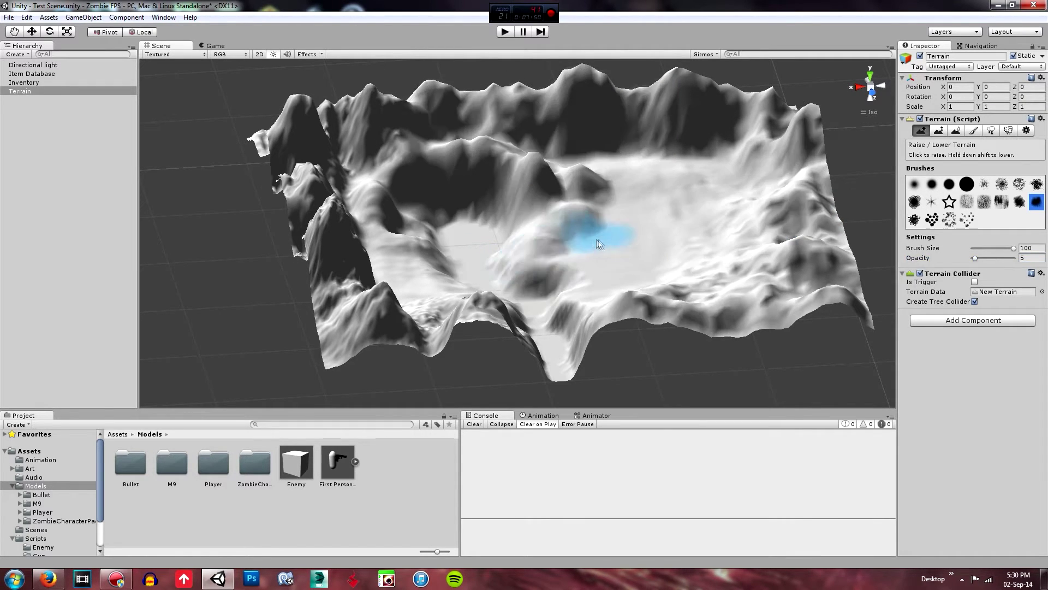
pyautogui.moveTo(511, 245)
pyautogui.mouseDown()
pyautogui.moveTo(623, 243)
pyautogui.moveTo(525, 248)
pyautogui.moveTo(532, 243)
pyautogui.moveTo(551, 267)
pyautogui.moveTo(505, 270)
pyautogui.moveTo(523, 254)
pyautogui.moveTo(586, 248)
pyautogui.moveTo(565, 243)
pyautogui.mouseUp()
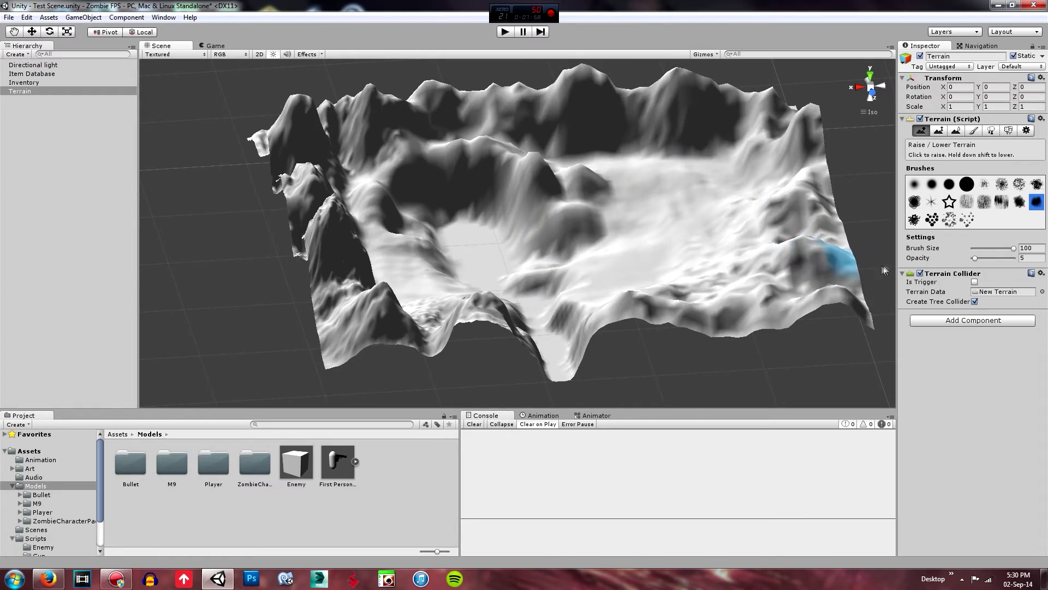
pyautogui.moveTo(709, 241); pyautogui.dragTo(696, 260, button='middle')
pyautogui.scroll(2, 696, 261)
pyautogui.scroll(4, 696, 260)
pyautogui.moveTo(563, 345); pyautogui.dragTo(641, 371, button='right')
pyautogui.moveTo(641, 373)
pyautogui.keyDown('alt'); pyautogui.mouseDown()
pyautogui.moveTo(786, 376)
pyautogui.moveTo(704, 295)
pyautogui.moveTo(480, 276)
pyautogui.moveTo(293, 284)
pyautogui.moveTo(287, 331)
pyautogui.moveTo(486, 306)
pyautogui.moveTo(246, 273)
pyautogui.moveTo(504, 325)
pyautogui.moveTo(545, 285)
pyautogui.moveTo(613, 271)
pyautogui.moveTo(583, 237)
pyautogui.moveTo(672, 277)
pyautogui.moveTo(552, 269)
pyautogui.moveTo(524, 238)
pyautogui.moveTo(607, 313)
pyautogui.moveTo(589, 245)
pyautogui.moveTo(611, 244)
pyautogui.moveTo(539, 270)
pyautogui.mouseUp(); pyautogui.keyUp('alt')
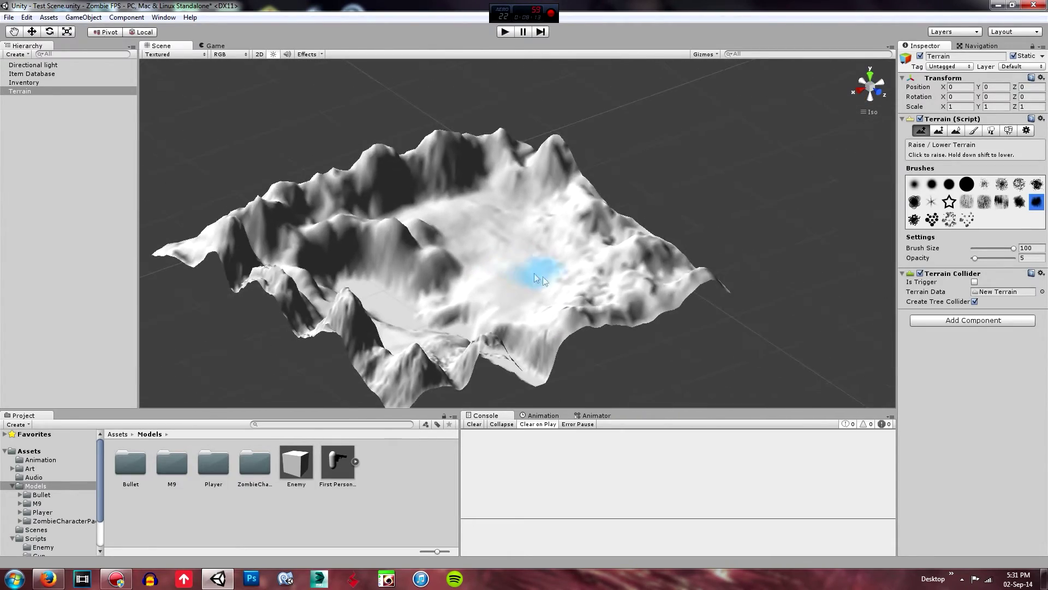
# Switch the terrain to Paint Texture and search the selectable textures for grass, closing the texture dialogs without adding one
pyautogui.click(975, 131)
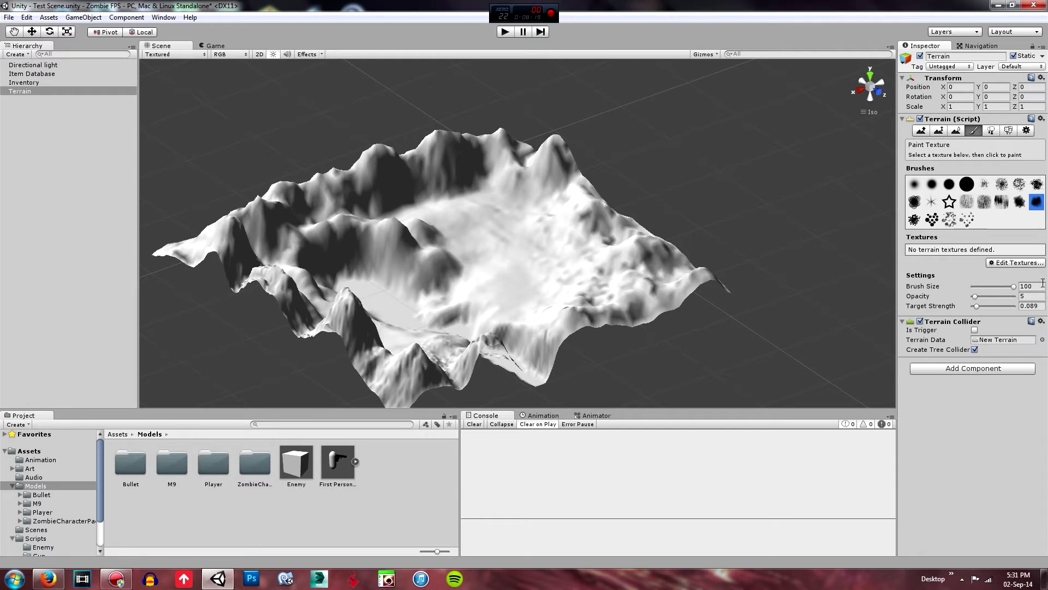
pyautogui.click(1009, 264)
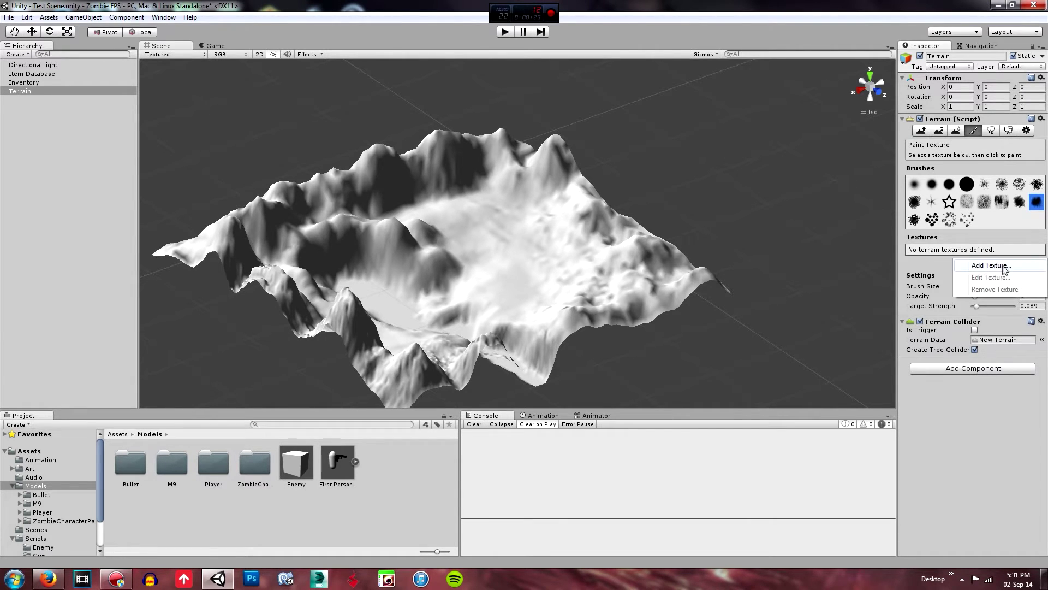
pyautogui.click(991, 266)
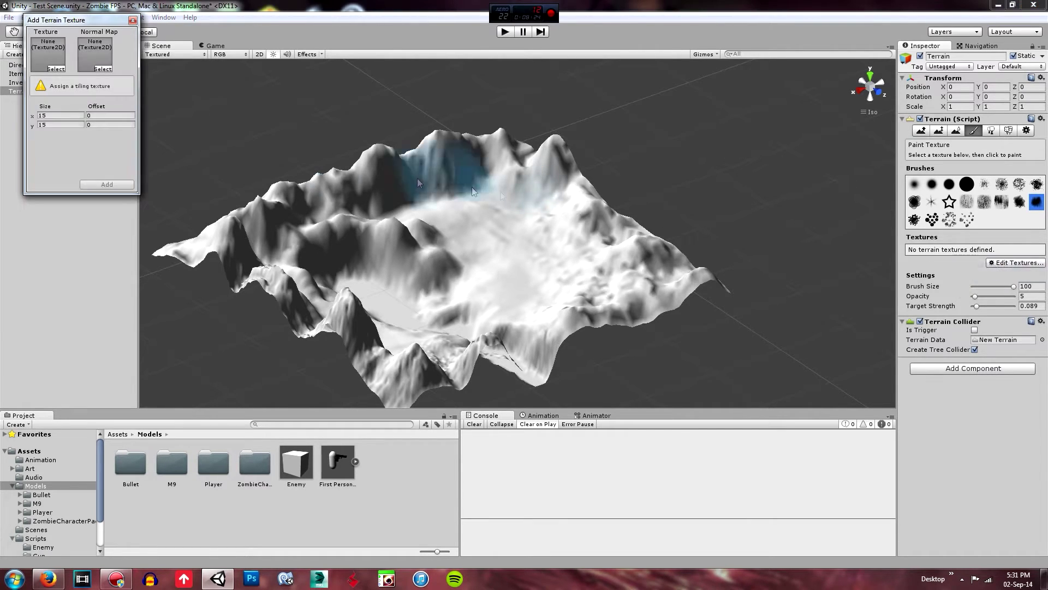
pyautogui.click(55, 69)
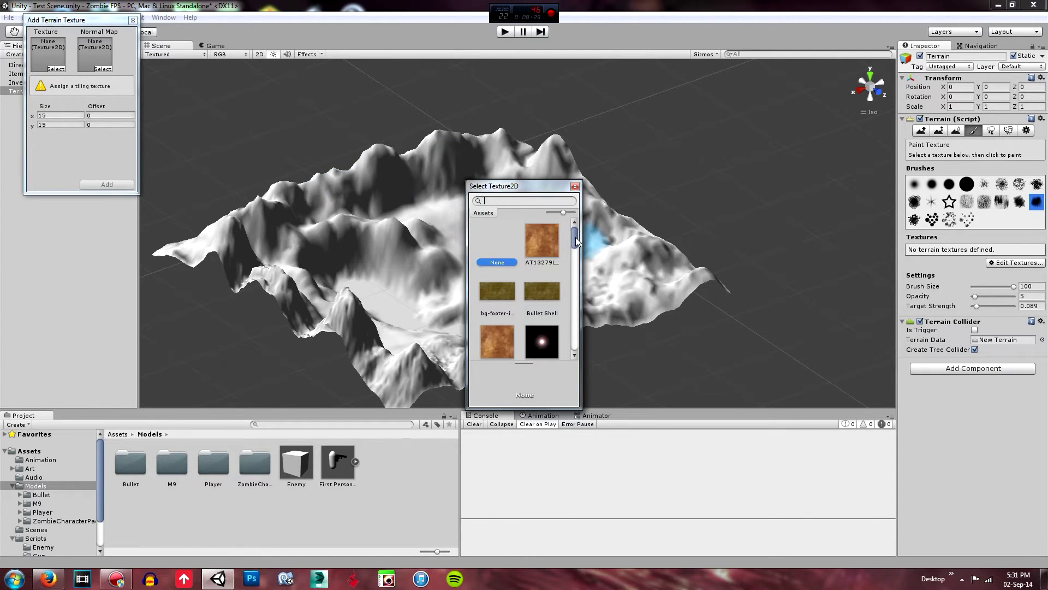
pyautogui.moveTo(577, 240); pyautogui.dragTo(575, 269)
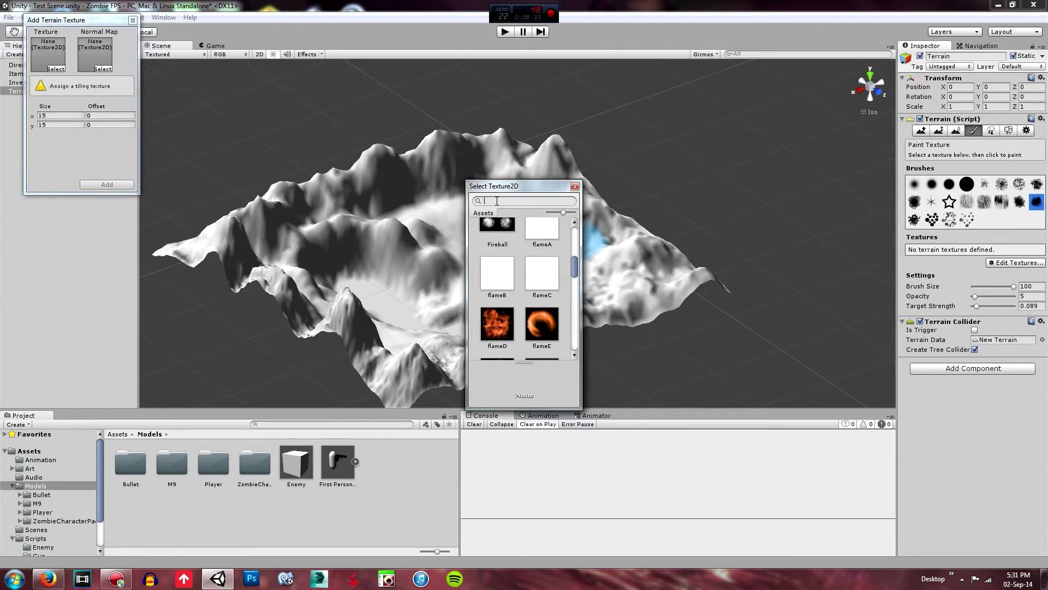
pyautogui.write('grass')
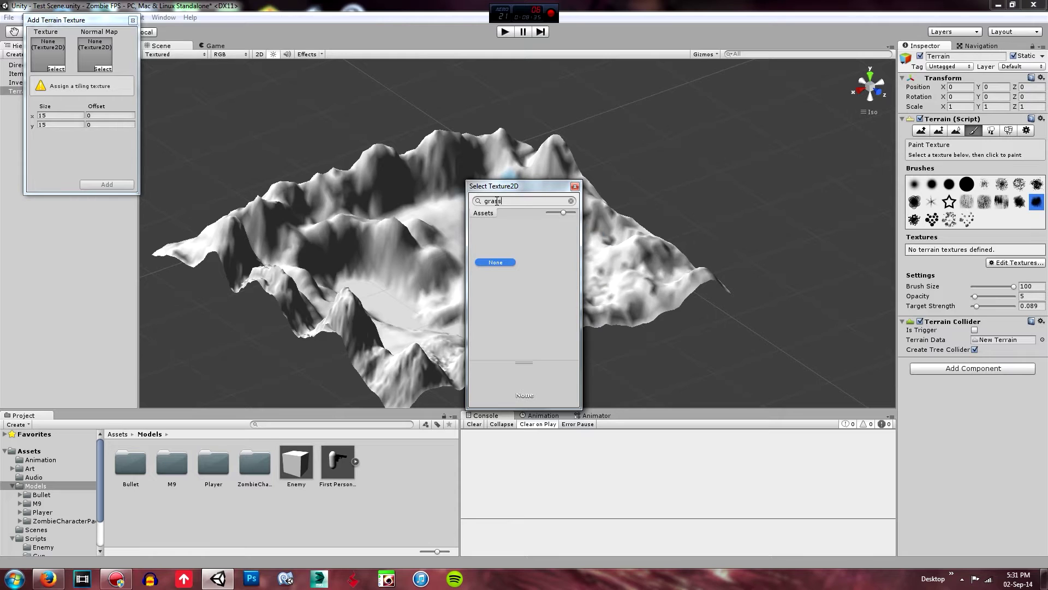
pyautogui.click(574, 186)
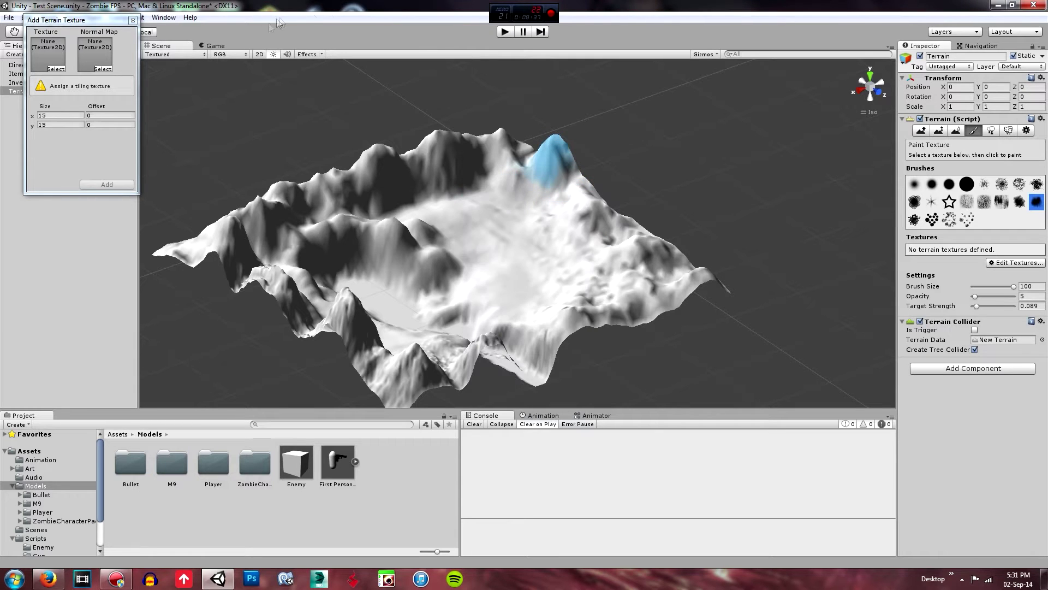
pyautogui.click(132, 20)
# Import the complete Terrain Assets package into the project
pyautogui.click(83, 17)
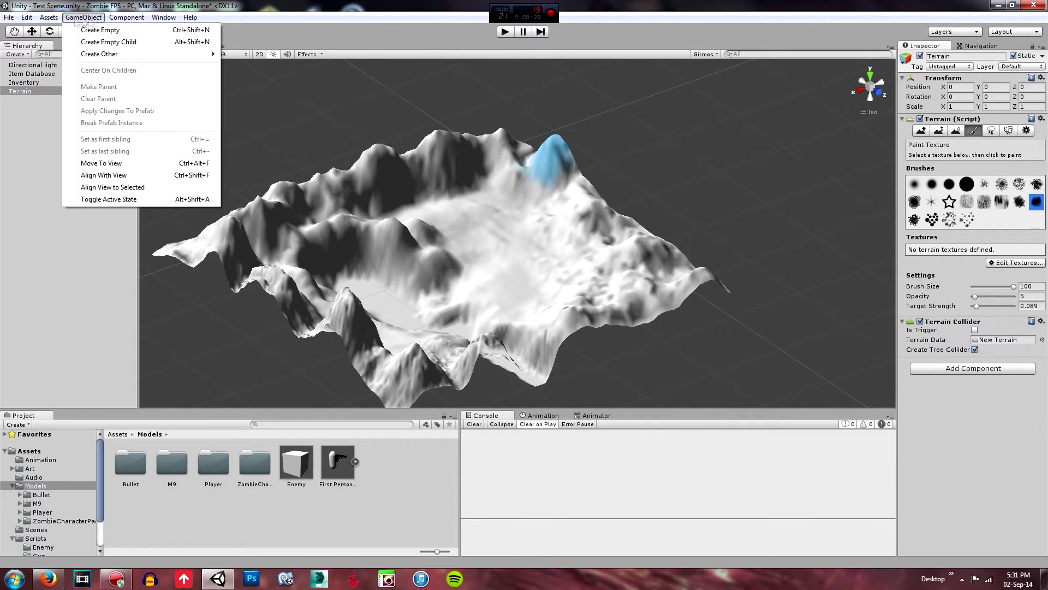
pyautogui.moveTo(43, 20)
pyautogui.moveTo(92, 98)
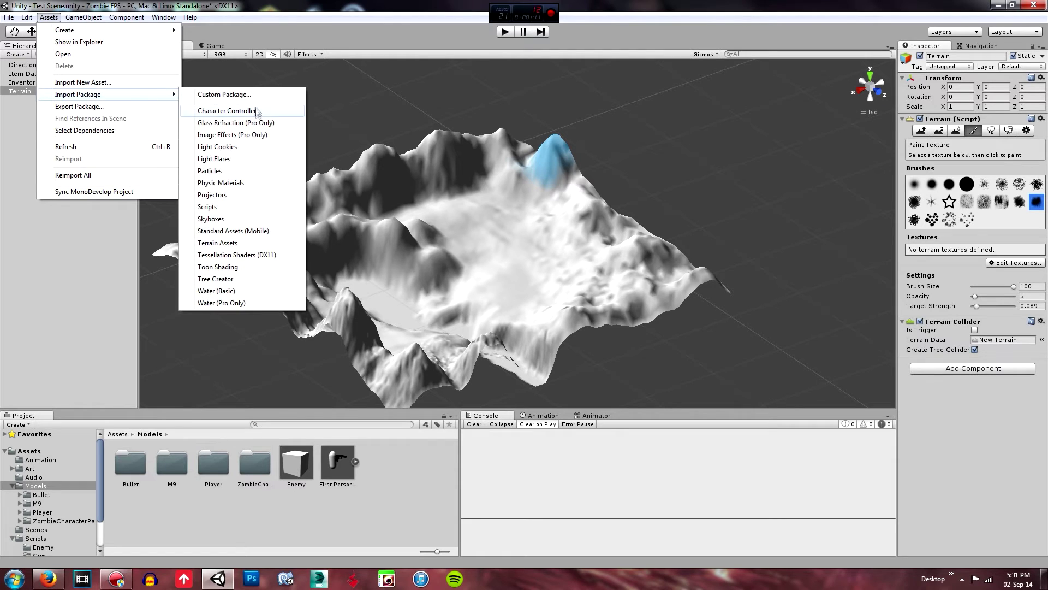
pyautogui.click(216, 243)
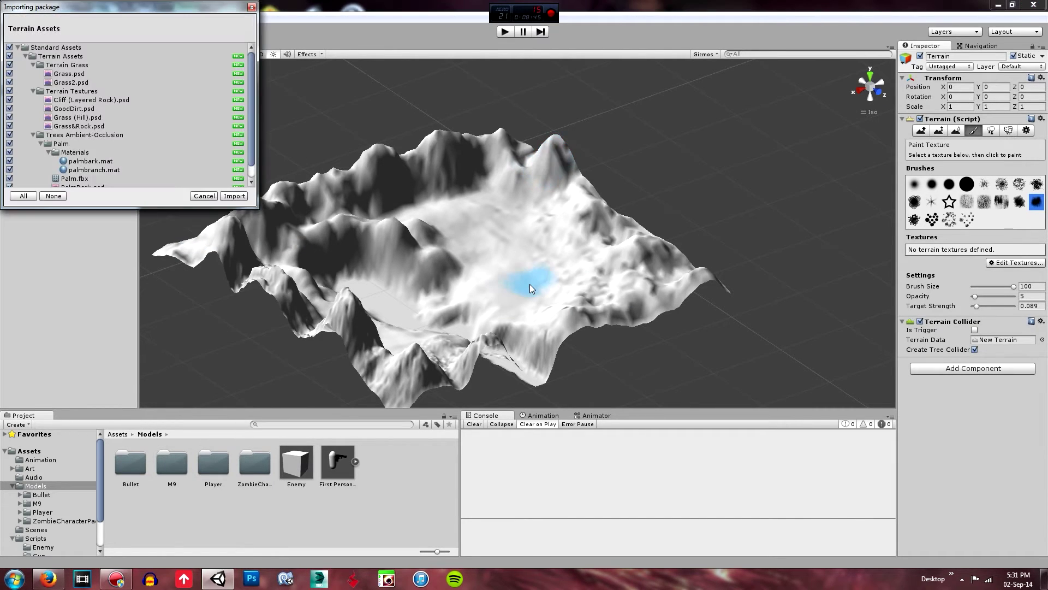
pyautogui.click(235, 195)
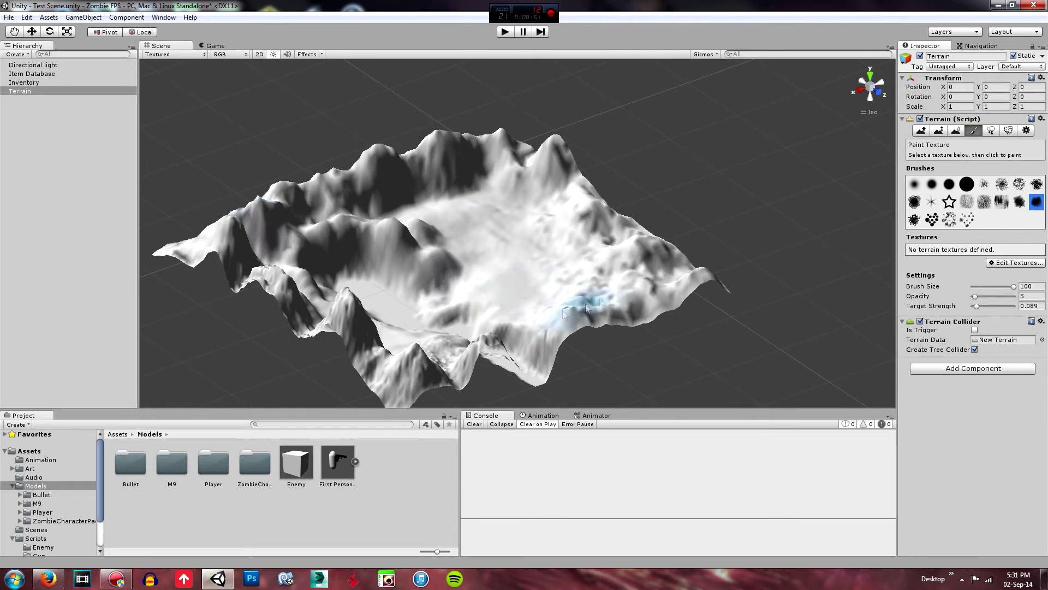
pyautogui.click(49, 17)
pyautogui.click(130, 6)
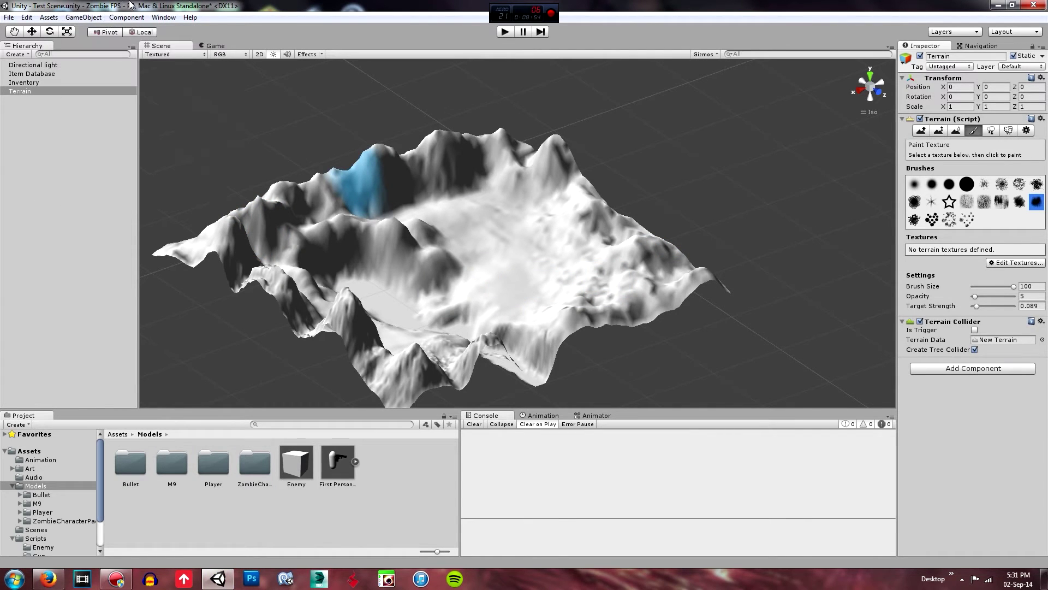
# Add the Grass (Hill) texture to the terrain with a tile size of 3 by 3
pyautogui.click(1005, 262)
pyautogui.click(991, 266)
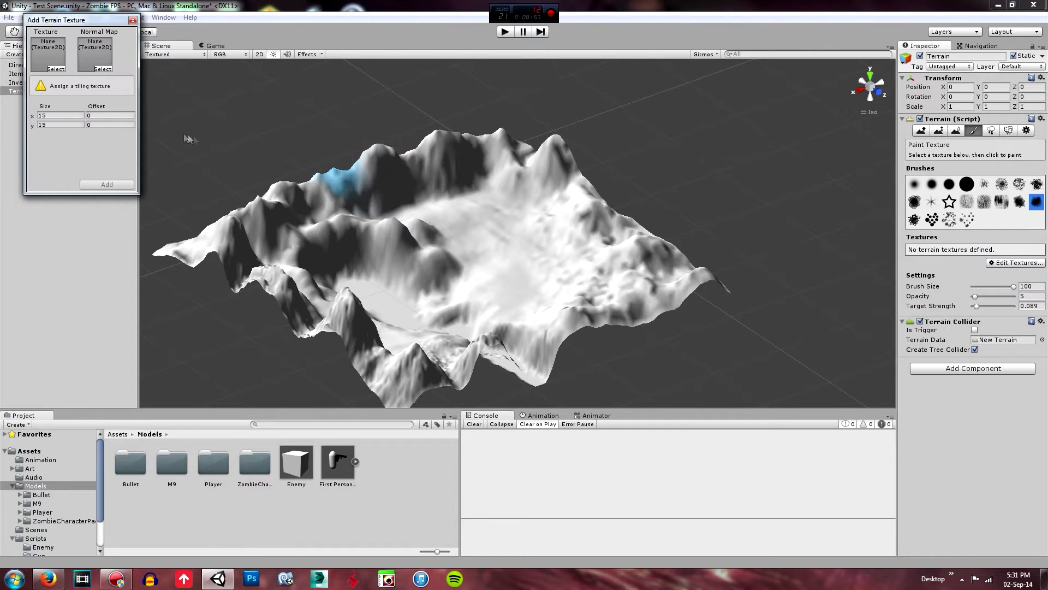
pyautogui.click(55, 68)
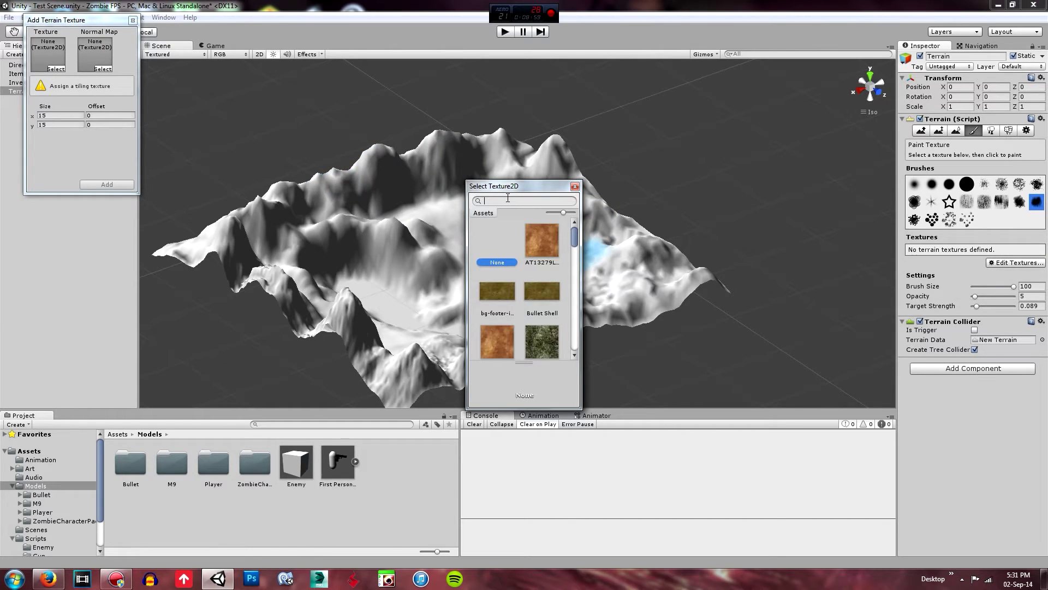
pyautogui.write('grass')
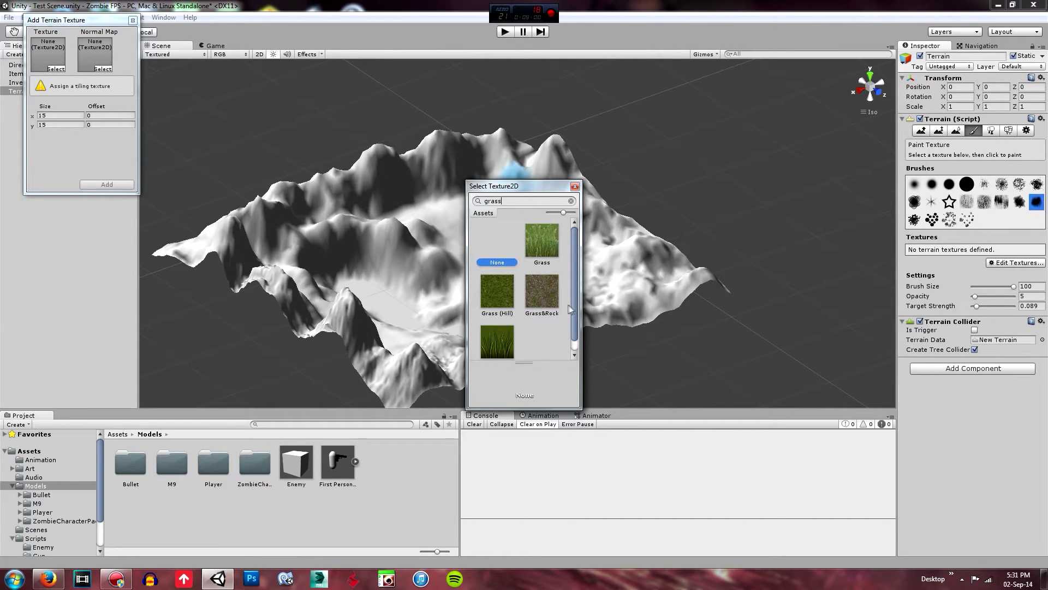
pyautogui.moveTo(574, 306); pyautogui.dragTo(577, 319)
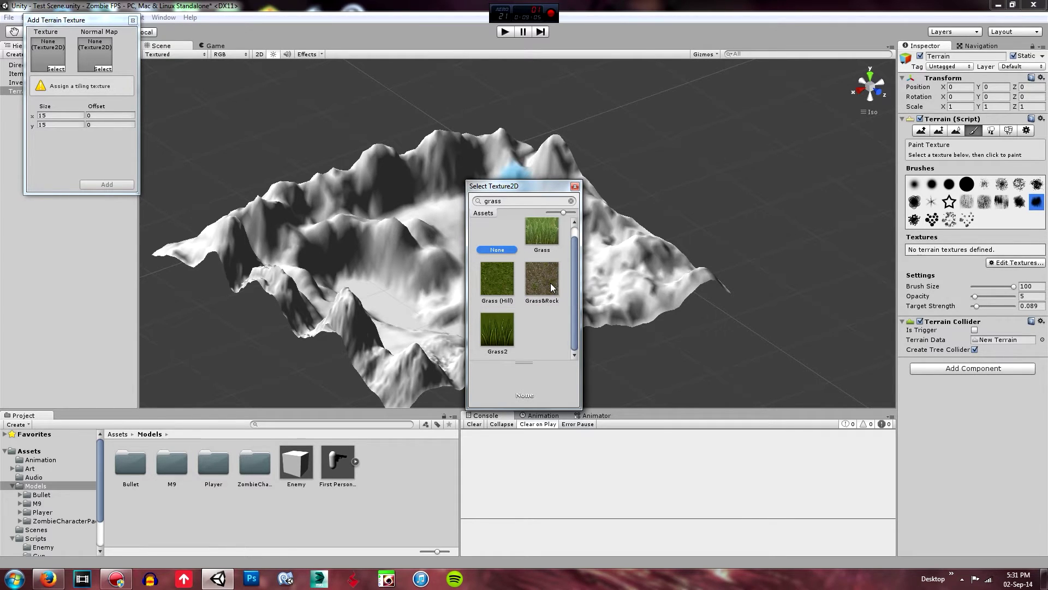
pyautogui.click(492, 280)
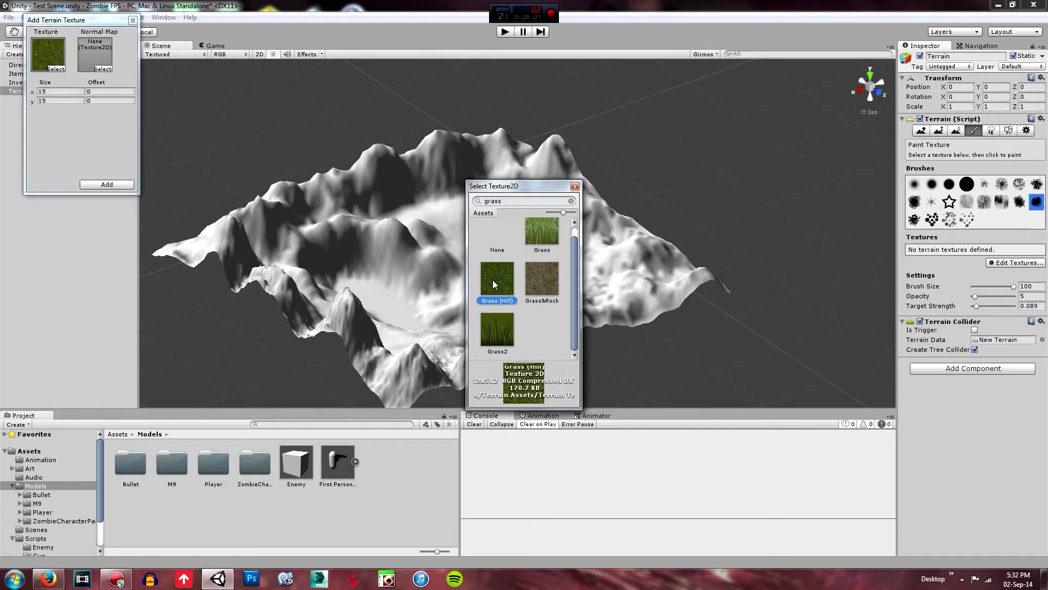
pyautogui.click(574, 188)
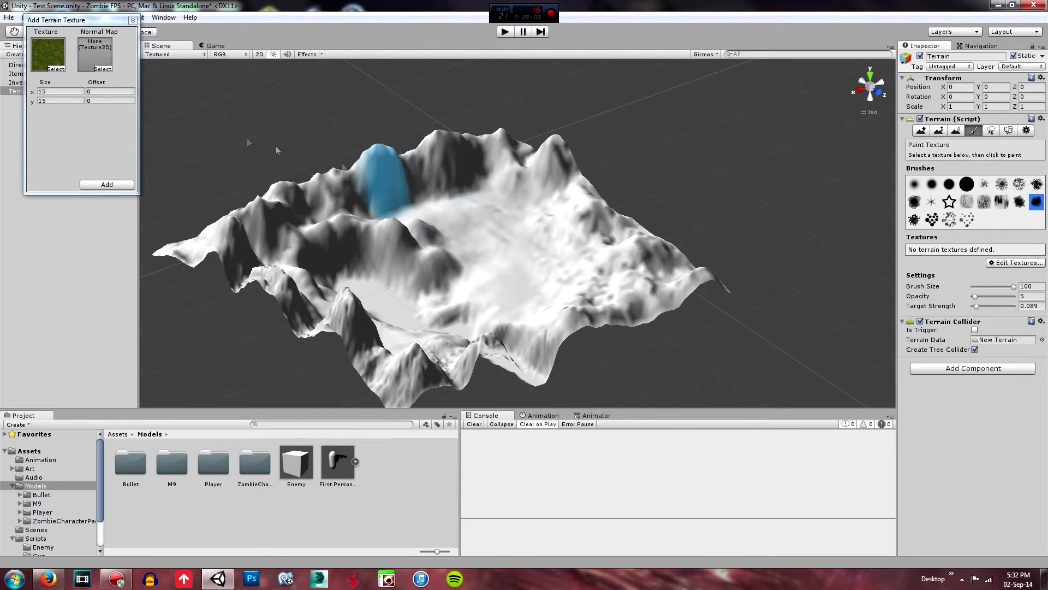
pyautogui.click(64, 98)
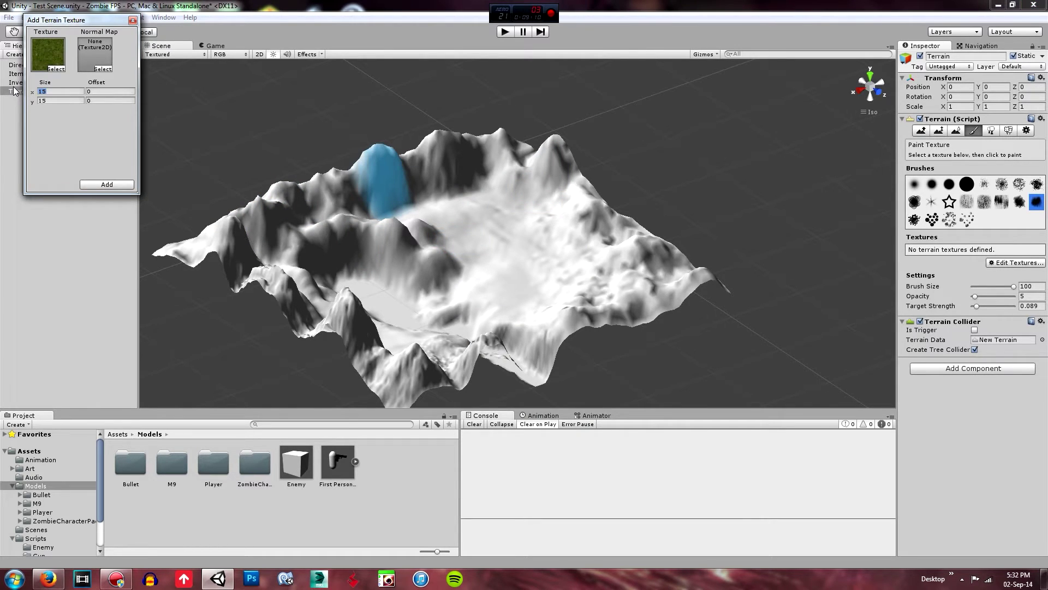
pyautogui.write('3')
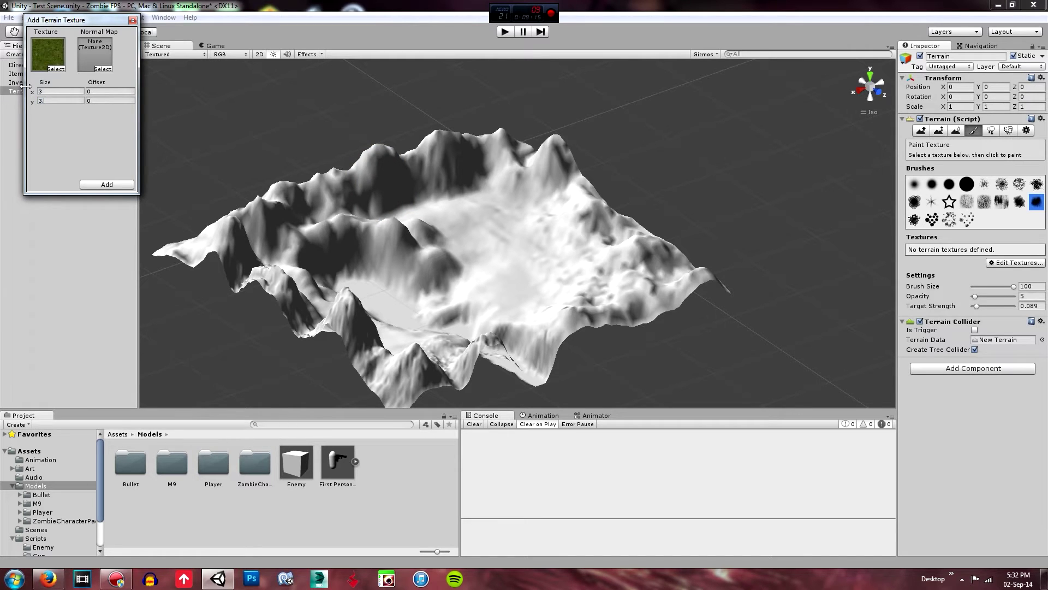
pyautogui.click(107, 184)
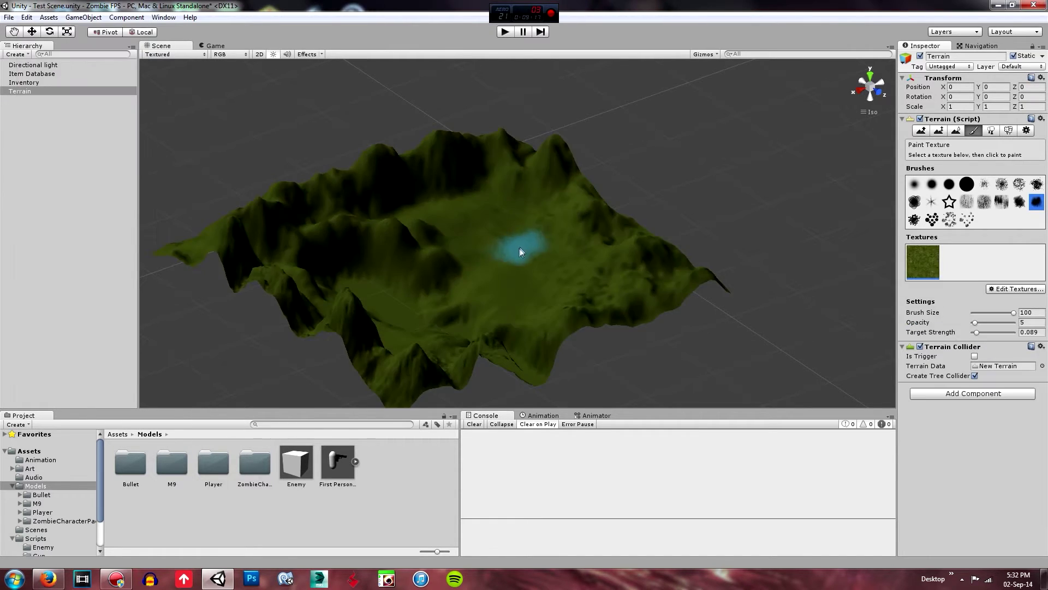
pyautogui.scroll(8, 519, 254)
pyautogui.moveTo(483, 284); pyautogui.dragTo(639, 264, button='middle')
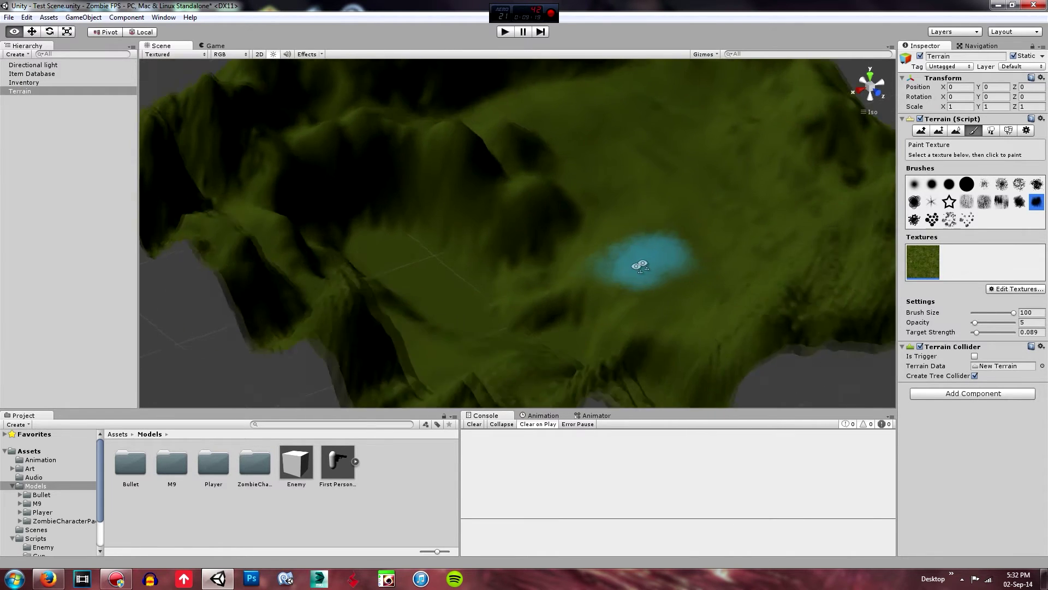
pyautogui.moveTo(639, 265); pyautogui.dragTo(575, 287, button='right')
pyautogui.scroll(-5, 546, 295)
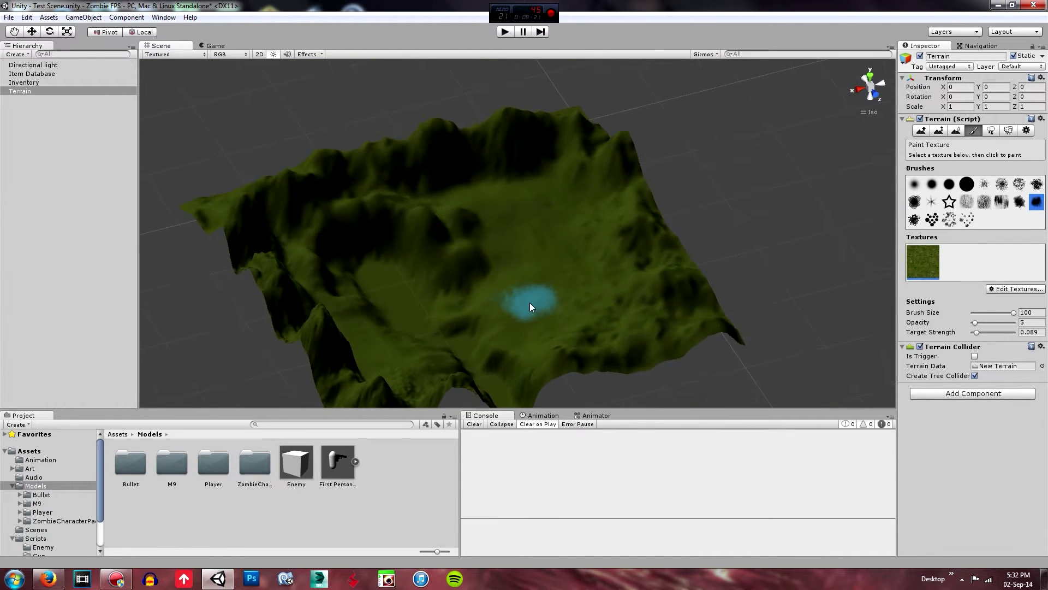
pyautogui.keyDown('alt'); pyautogui.moveTo(534, 304); pyautogui.dragTo(573, 262); pyautogui.keyUp('alt')
# Add the GoodDirt texture as the terrain's second texture, with a tile size of 3 by 3
pyautogui.click(1014, 289)
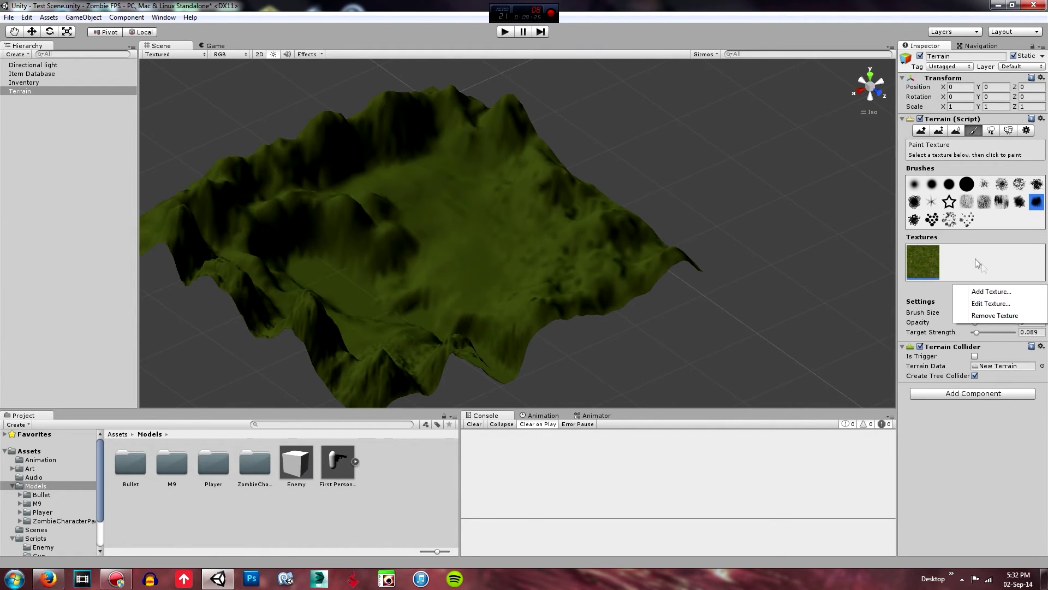
pyautogui.click(992, 292)
pyautogui.click(56, 69)
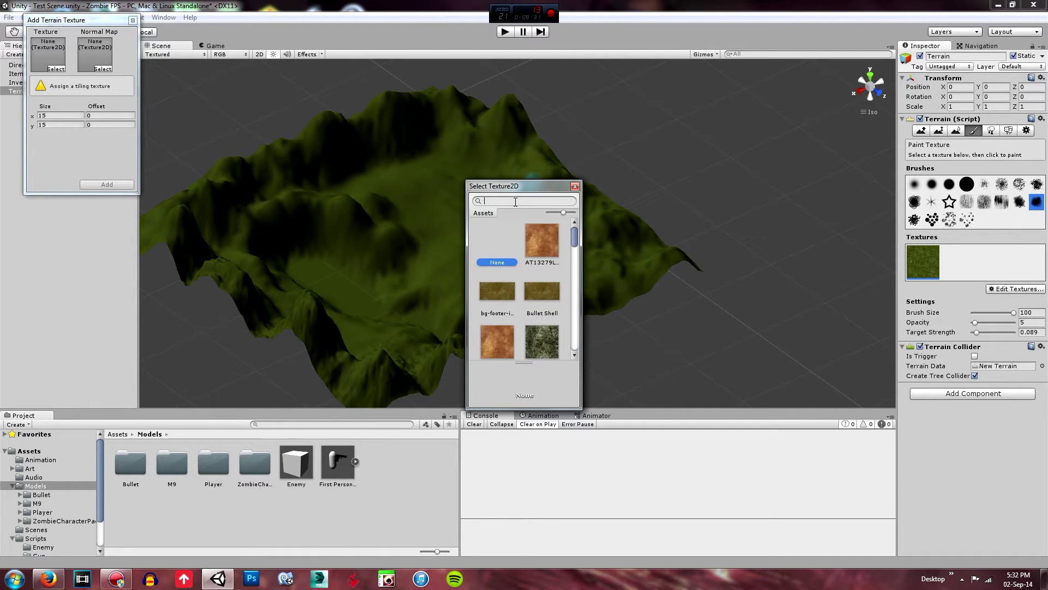
pyautogui.write('sno')
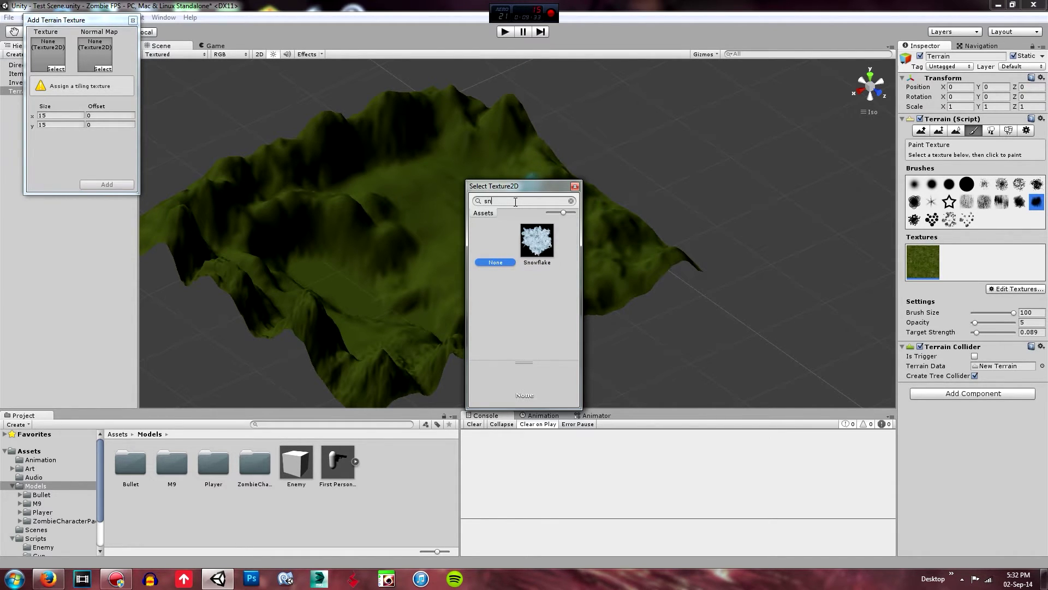
pyautogui.press('BackSpace')
pyautogui.moveTo(574, 240); pyautogui.dragTo(576, 248)
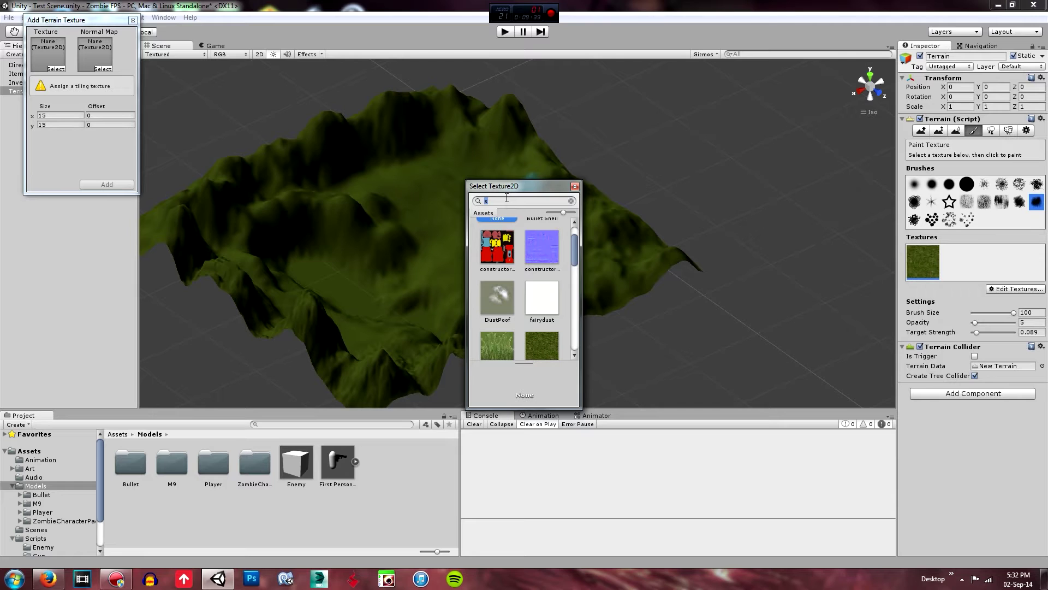
pyautogui.write('dirt')
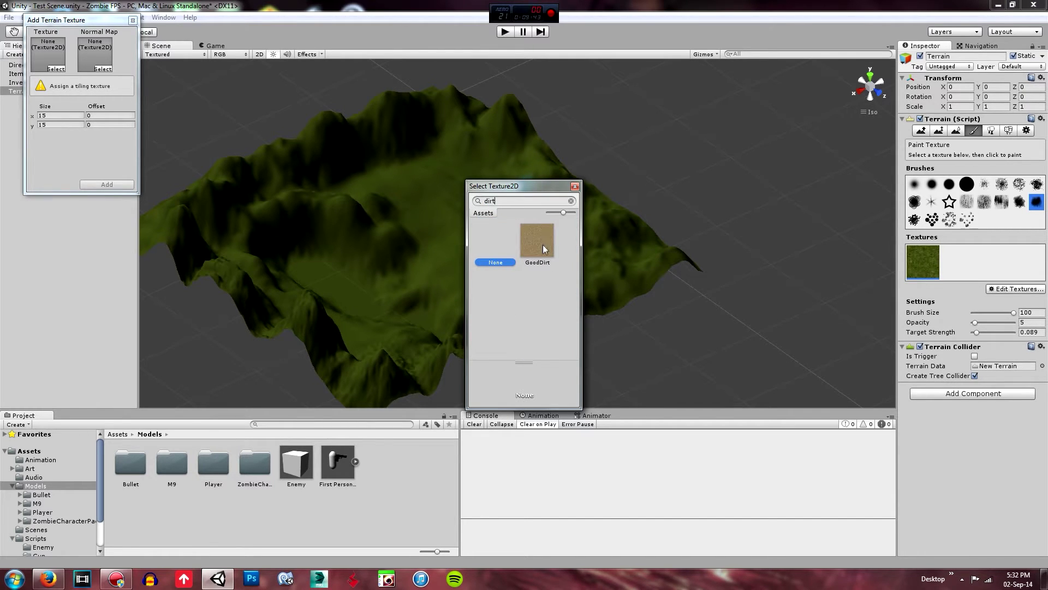
pyautogui.click(543, 245)
pyautogui.doubleClick(543, 245)
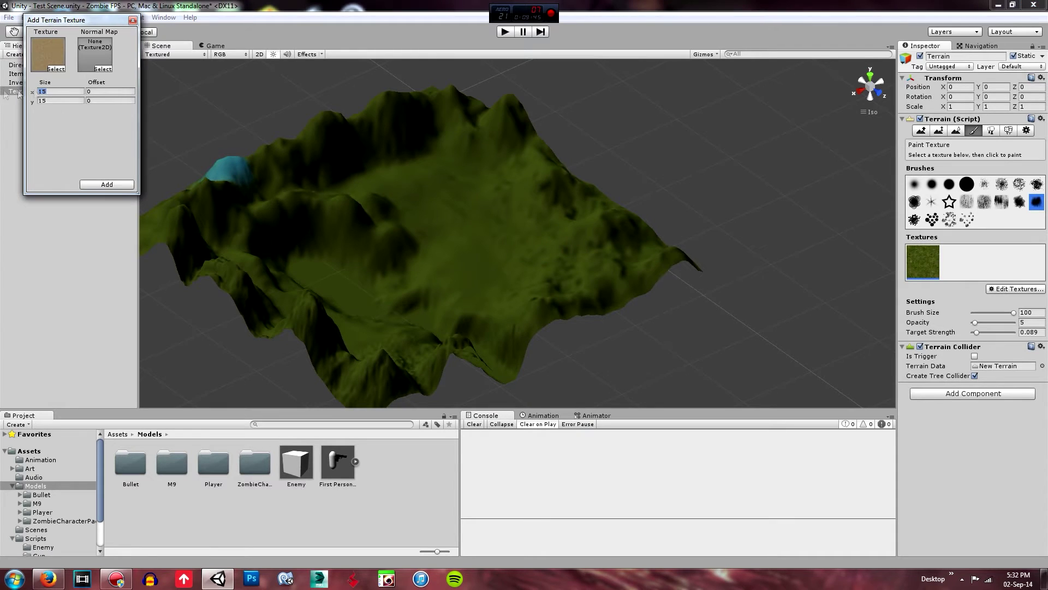
pyautogui.write('3')
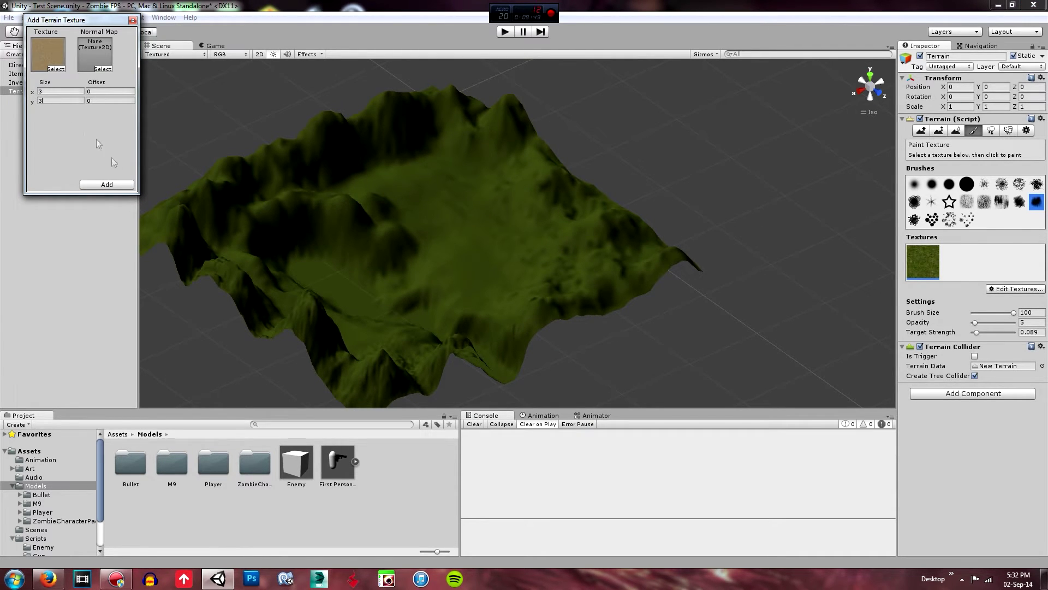
pyautogui.click(114, 182)
# Select the GoodDirt texture as the paint for the terrain's lake basin
pyautogui.keyDown('alt'); pyautogui.moveTo(475, 268); pyautogui.dragTo(447, 315); pyautogui.keyUp('alt')
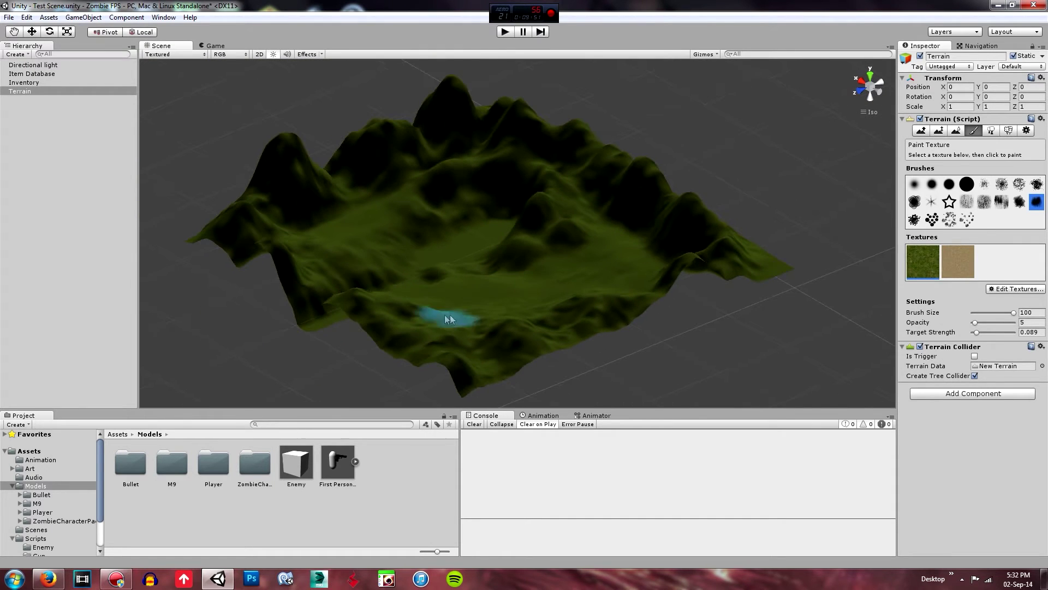
pyautogui.keyDown('alt'); pyautogui.moveTo(448, 277); pyautogui.dragTo(550, 316); pyautogui.keyUp('alt')
pyautogui.scroll(3, 558, 295)
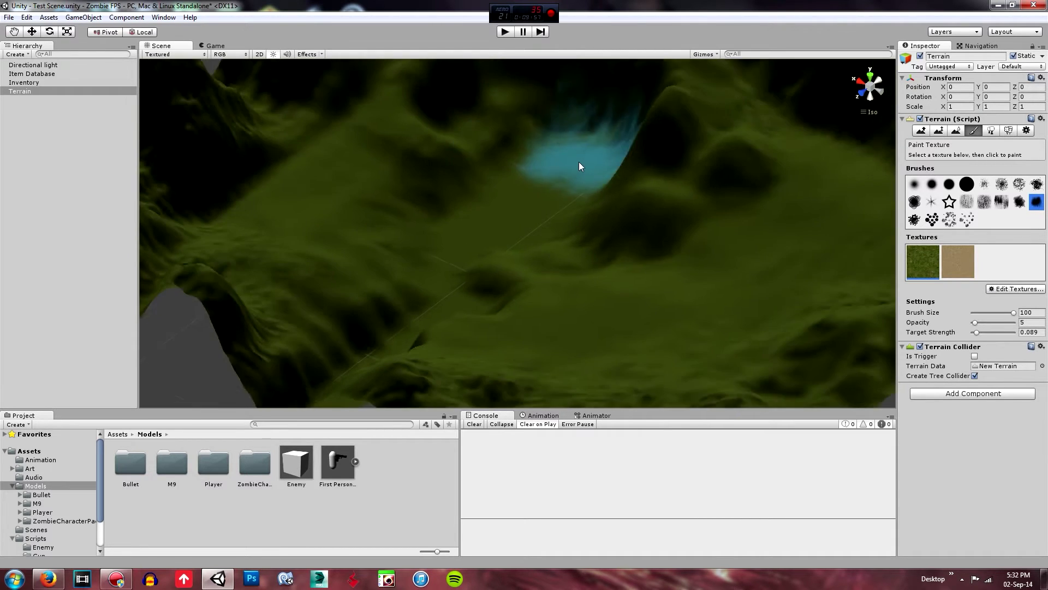
pyautogui.scroll(-4, 579, 164)
pyautogui.click(962, 269)
pyautogui.moveTo(609, 162); pyautogui.dragTo(599, 184, button='middle')
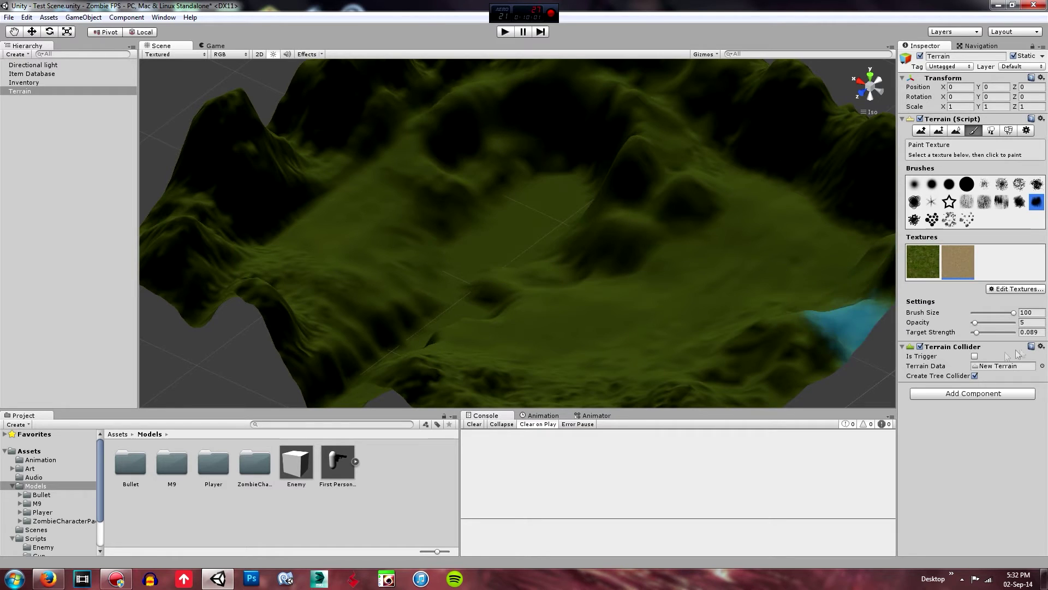
# Try painting dirt into the lake basin with opacity 45 and target strength 0.39, and undo the paint
pyautogui.moveTo(974, 322); pyautogui.dragTo(994, 327)
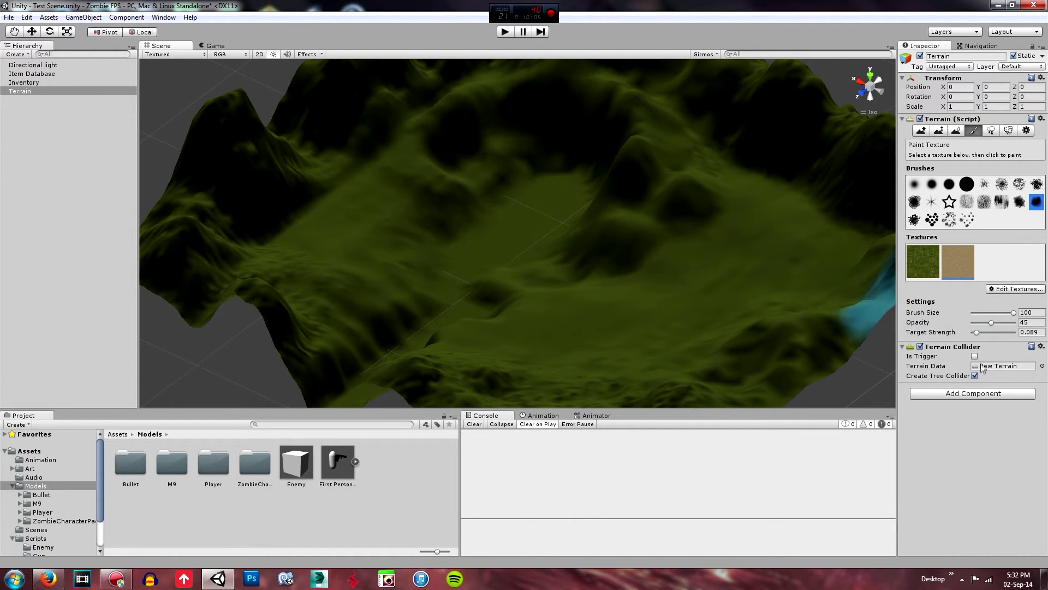
pyautogui.moveTo(981, 332); pyautogui.dragTo(989, 332)
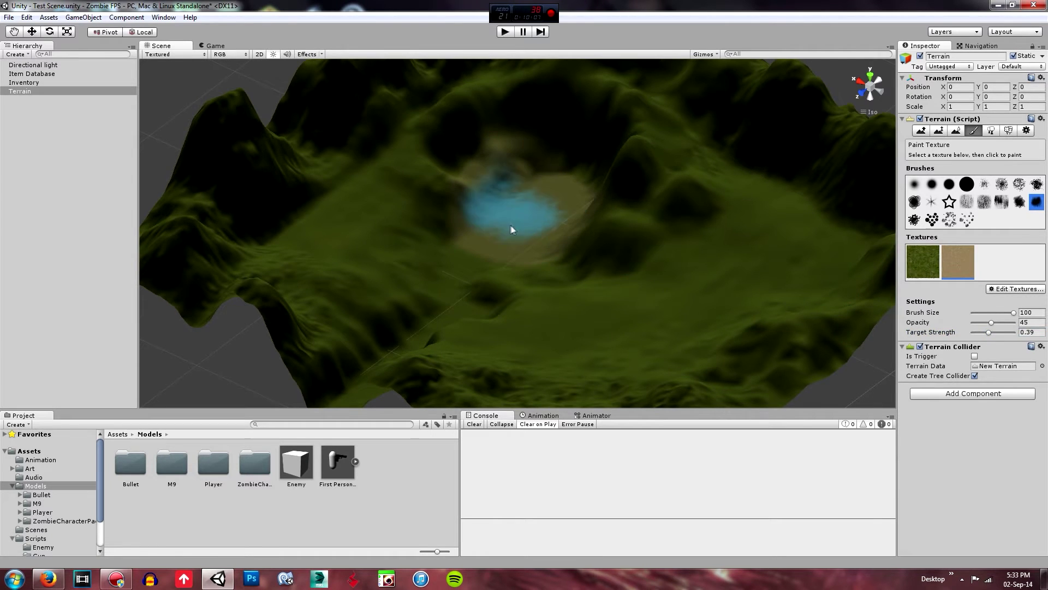
pyautogui.scroll(-3, 649, 205)
pyautogui.moveTo(549, 245)
pyautogui.mouseDown()
pyautogui.moveTo(490, 288)
pyautogui.moveTo(561, 260)
pyautogui.mouseUp()
pyautogui.moveTo(562, 262); pyautogui.dragTo(607, 197, button='middle')
pyautogui.hotkey('ctrl', 'z')
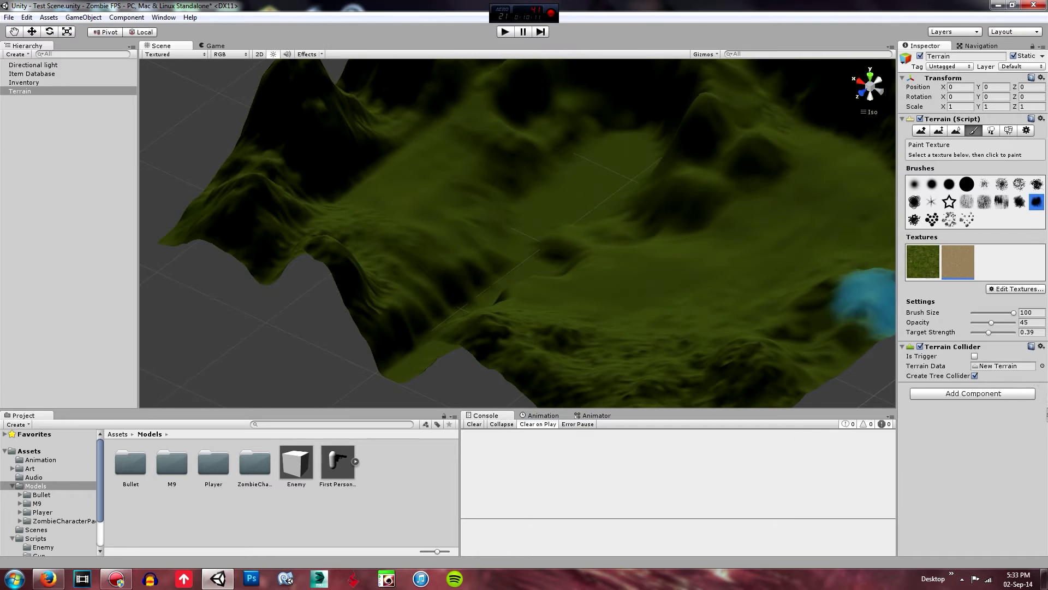
# Paint a dirt channel from the terrain's edge towards the lake basin with a rough splatter brush, size 45, opacity 74, target strength 0.72
pyautogui.moveTo(989, 334)
pyautogui.mouseDown()
pyautogui.moveTo(1008, 333)
pyautogui.moveTo(1004, 323)
pyautogui.mouseUp()
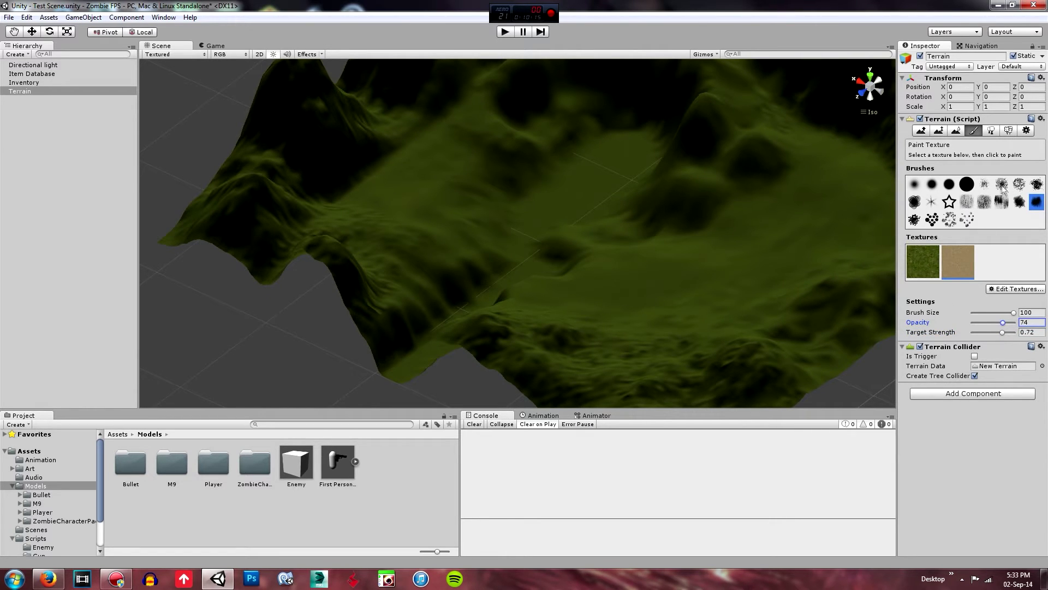
pyautogui.click(985, 184)
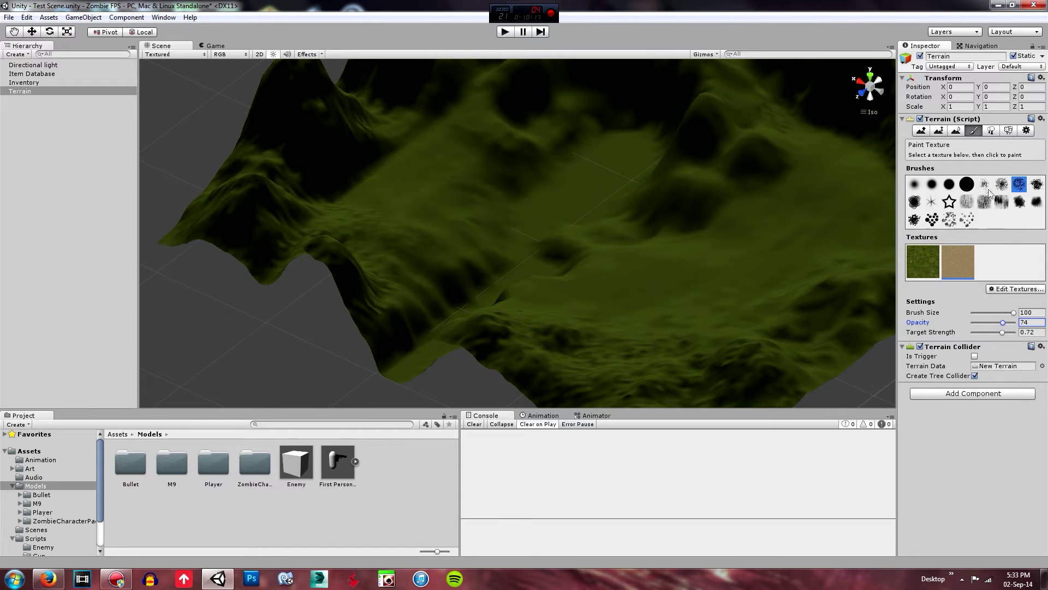
pyautogui.moveTo(993, 316); pyautogui.dragTo(991, 314)
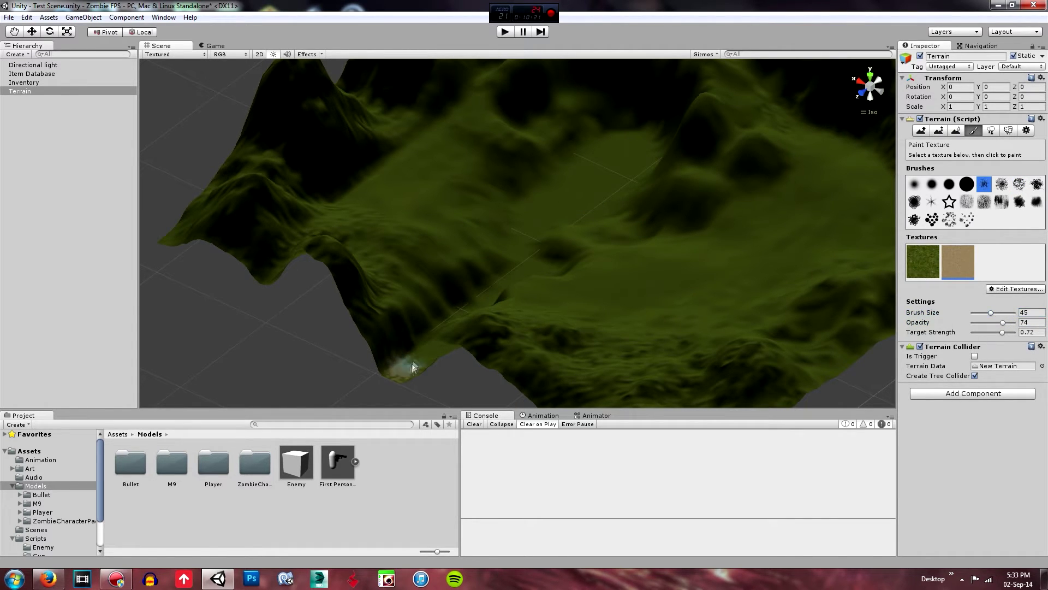
pyautogui.moveTo(402, 364); pyautogui.dragTo(498, 288)
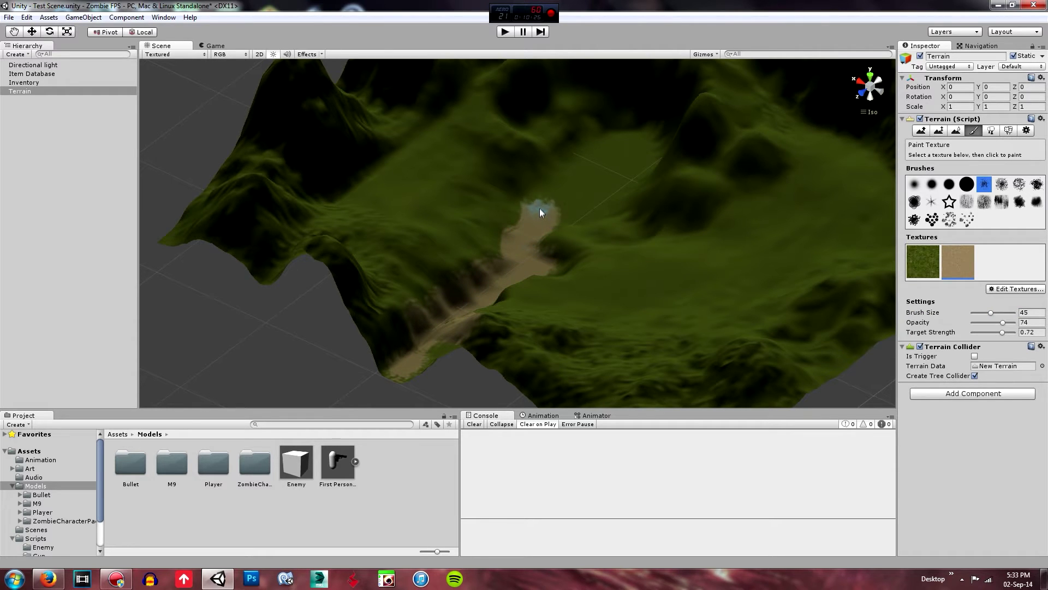
# Cover the floor of the lake basin with dirt using brush size 72
pyautogui.moveTo(1013, 319); pyautogui.dragTo(998, 317)
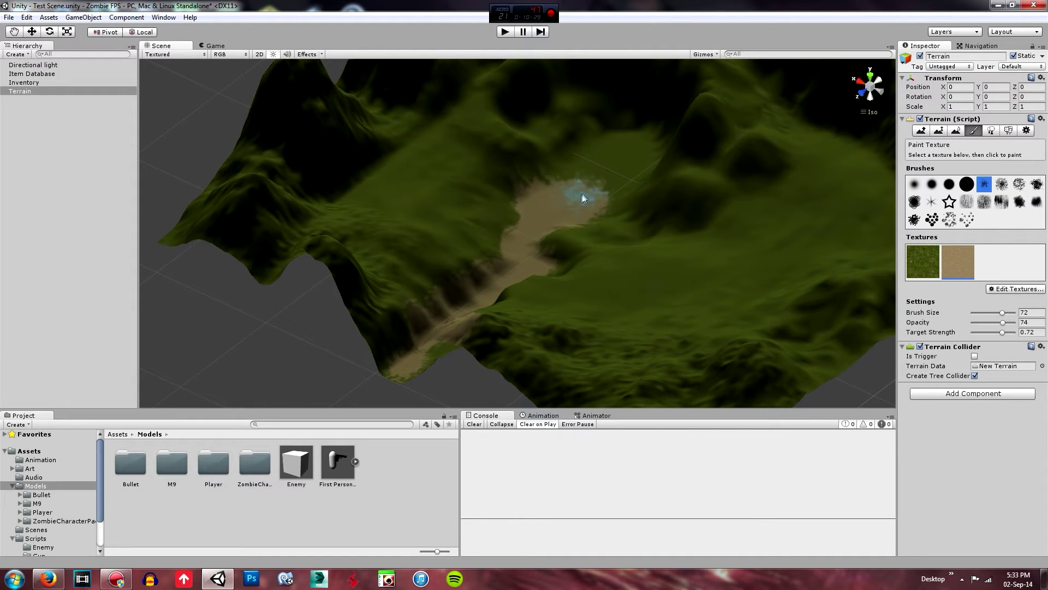
pyautogui.moveTo(582, 198)
pyautogui.mouseDown()
pyautogui.moveTo(569, 179)
pyautogui.moveTo(604, 175)
pyautogui.moveTo(636, 148)
pyautogui.moveTo(624, 154)
pyautogui.mouseUp()
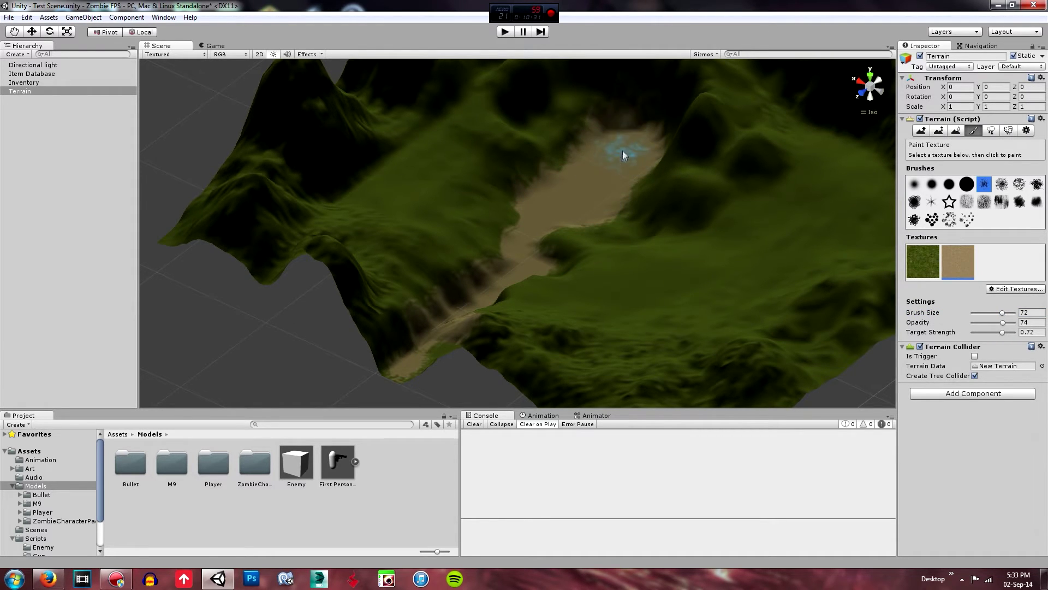
pyautogui.moveTo(623, 150); pyautogui.dragTo(610, 234, button='middle')
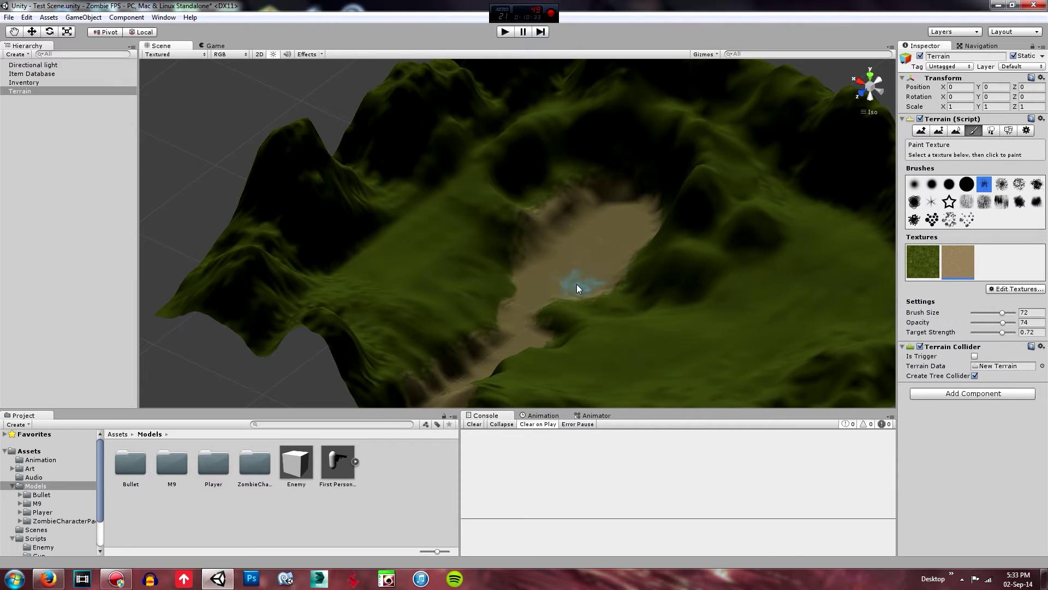
# Set the brush opacity to 42 and target strength to 0.09, and try blending the basin's shore with faint strokes
pyautogui.moveTo(1000, 322); pyautogui.dragTo(990, 333)
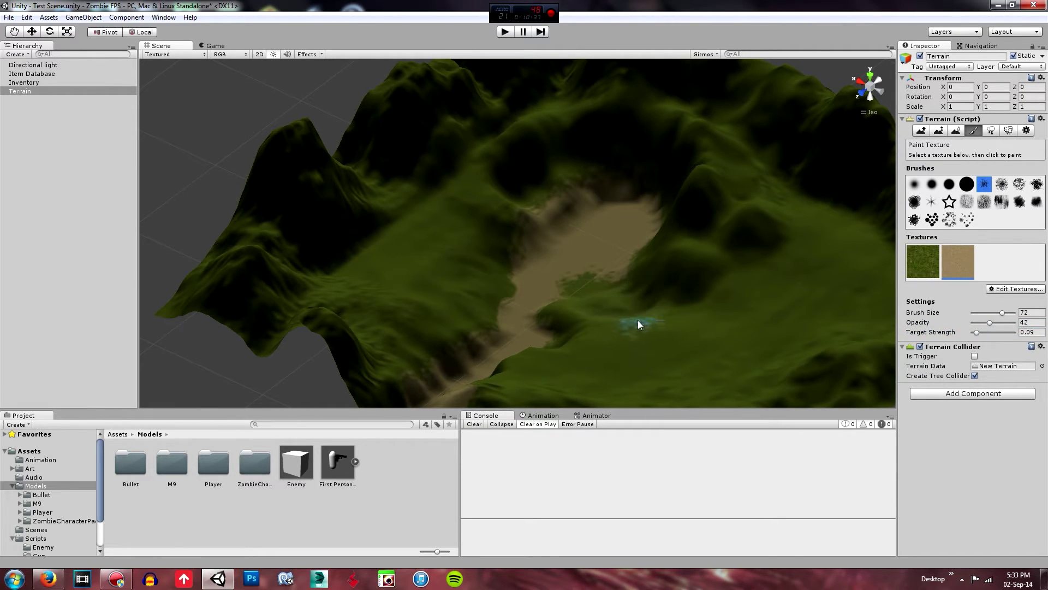
pyautogui.moveTo(578, 297); pyautogui.dragTo(610, 314)
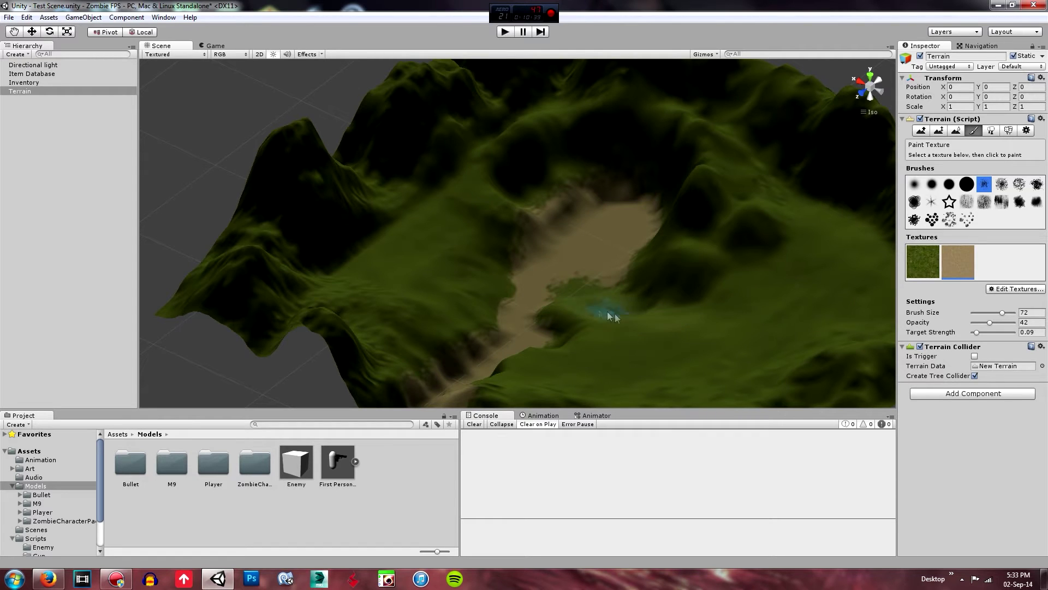
pyautogui.moveTo(597, 246); pyautogui.dragTo(621, 284)
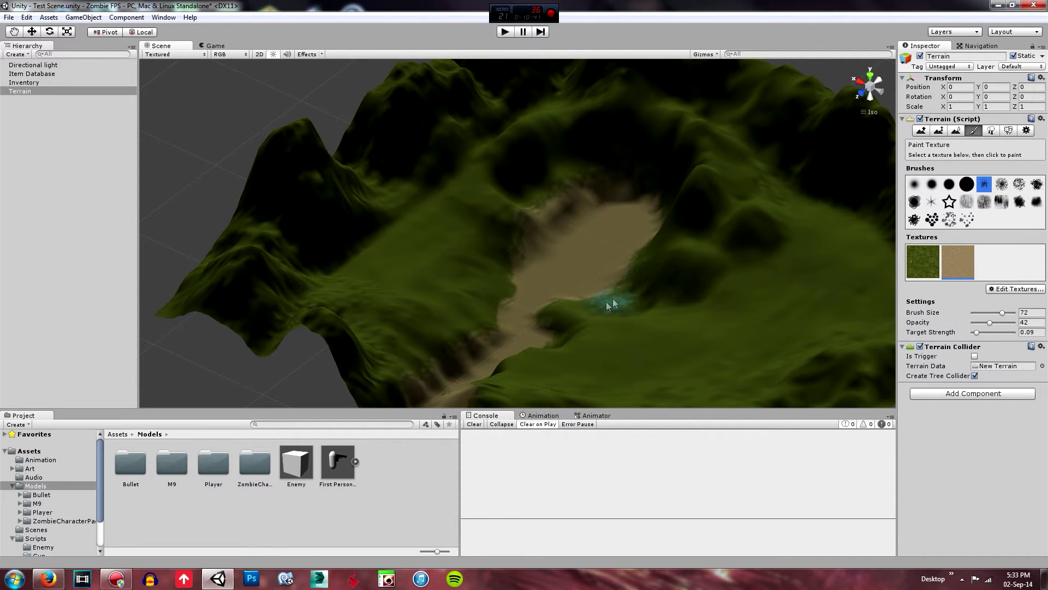
pyautogui.moveTo(612, 303); pyautogui.dragTo(772, 304, button='right')
pyautogui.moveTo(642, 284); pyautogui.dragTo(622, 292, button='right')
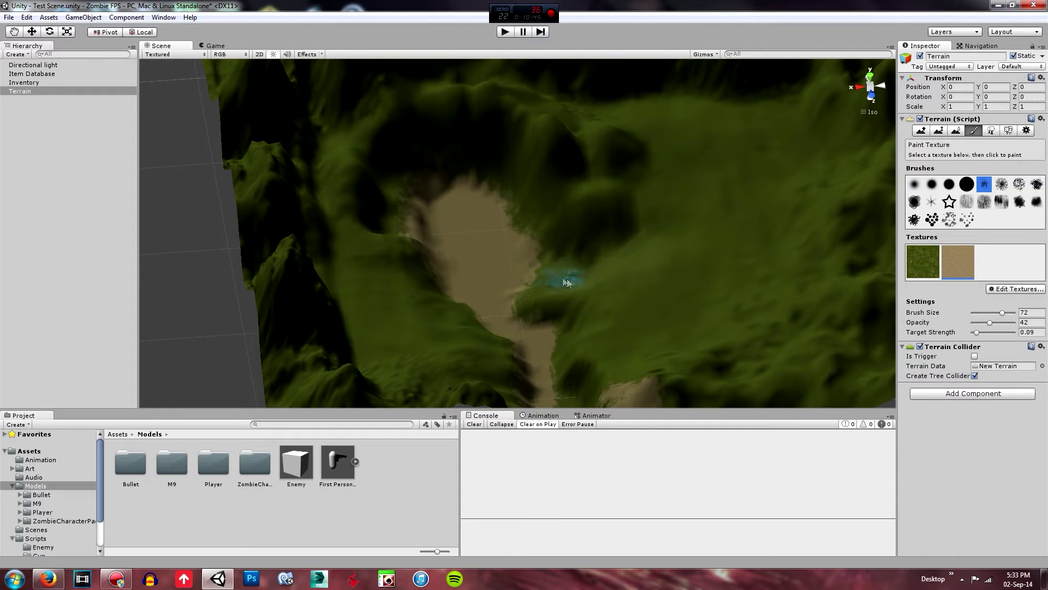
# Paint lighter dirt at target strength 0.51 from the basin's shore along the foot of the hills and over the small mound
pyautogui.click(994, 332)
pyautogui.moveTo(550, 264)
pyautogui.mouseDown()
pyautogui.moveTo(636, 234)
pyautogui.moveTo(559, 282)
pyautogui.moveTo(526, 262)
pyautogui.moveTo(507, 270)
pyautogui.mouseUp()
pyautogui.moveTo(567, 289); pyautogui.dragTo(595, 258, button='middle')
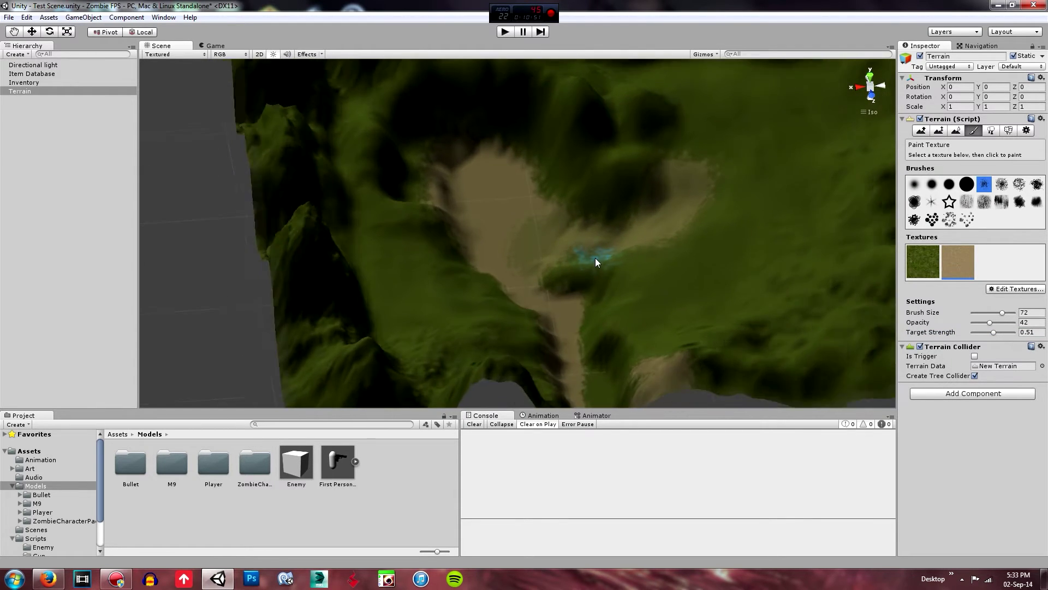
pyautogui.scroll(8, 600, 257)
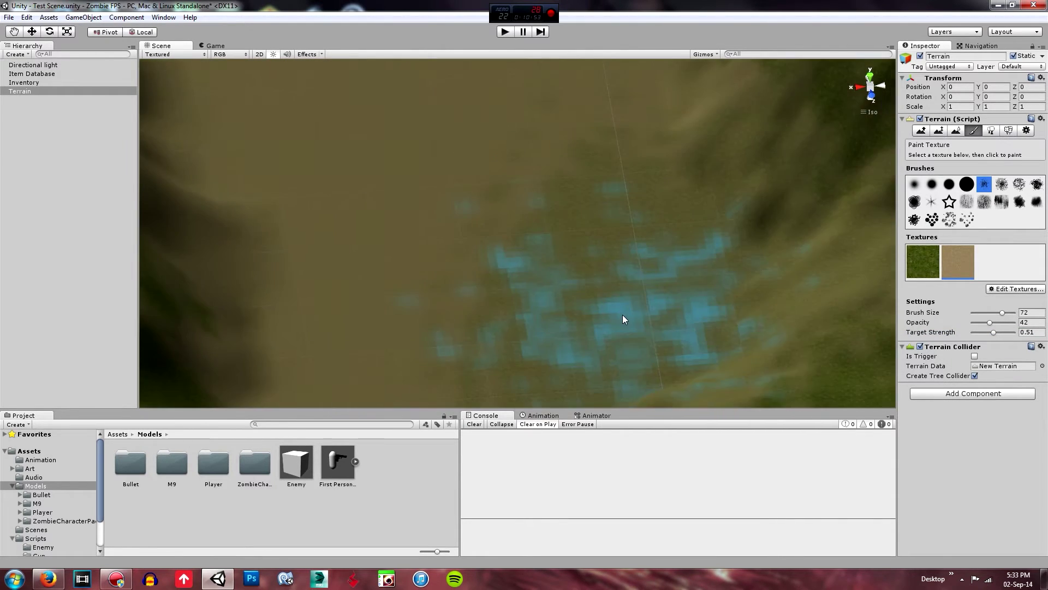
pyautogui.scroll(-8, 623, 314)
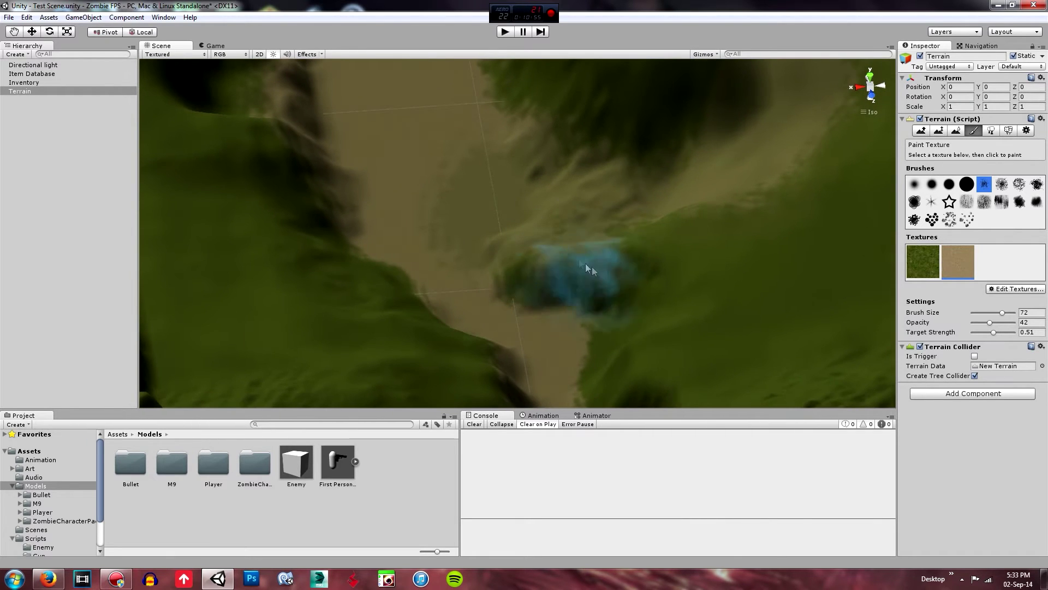
pyautogui.scroll(3, 573, 224)
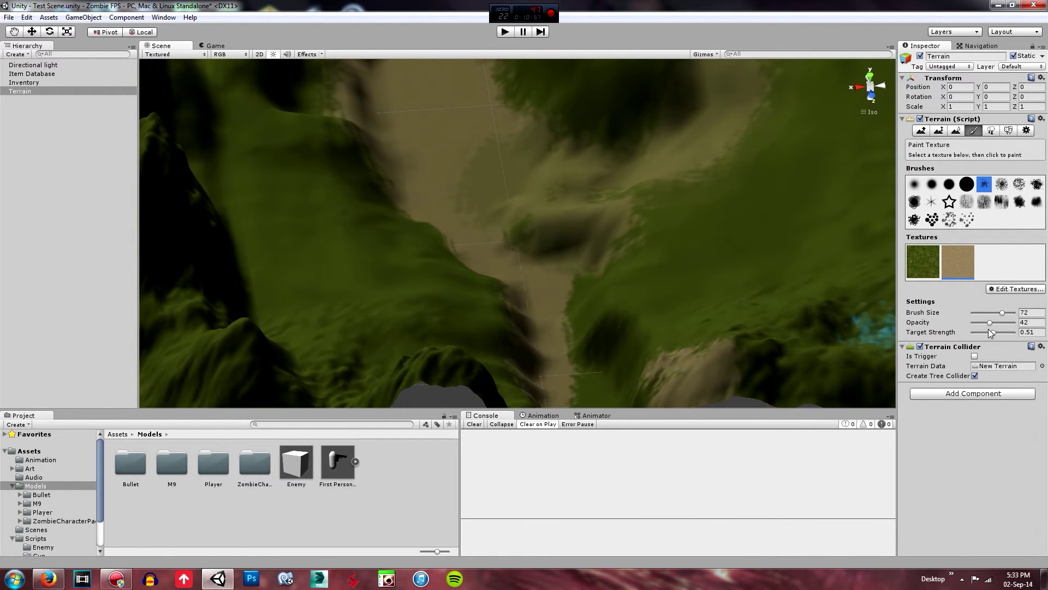
# Paint faint dirt at target strength 0.29 over the bank and slopes between the channel and the terrain's edge
pyautogui.moveTo(991, 333); pyautogui.dragTo(984, 332)
pyautogui.moveTo(623, 374)
pyautogui.mouseDown(button='middle')
pyautogui.moveTo(656, 203)
pyautogui.moveTo(627, 278)
pyautogui.mouseUp(button='middle')
pyautogui.scroll(-1, 656, 203)
pyautogui.moveTo(623, 302)
pyautogui.mouseDown()
pyautogui.moveTo(655, 314)
pyautogui.moveTo(685, 305)
pyautogui.mouseUp()
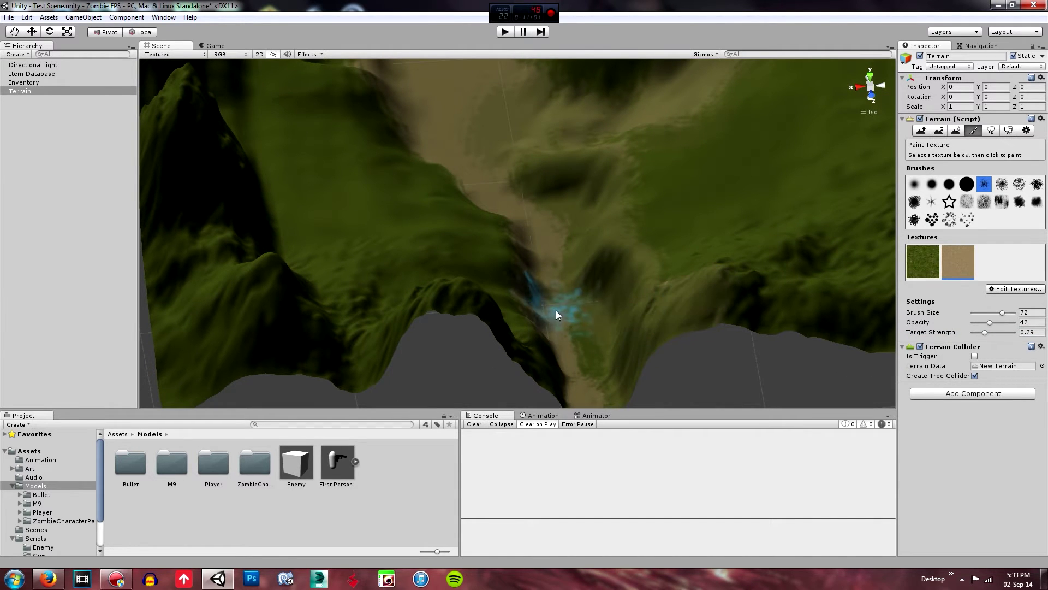
pyautogui.moveTo(679, 261)
pyautogui.mouseDown(button='middle')
pyautogui.moveTo(666, 305)
pyautogui.moveTo(646, 230)
pyautogui.mouseUp(button='middle')
pyautogui.scroll(2, 661, 309)
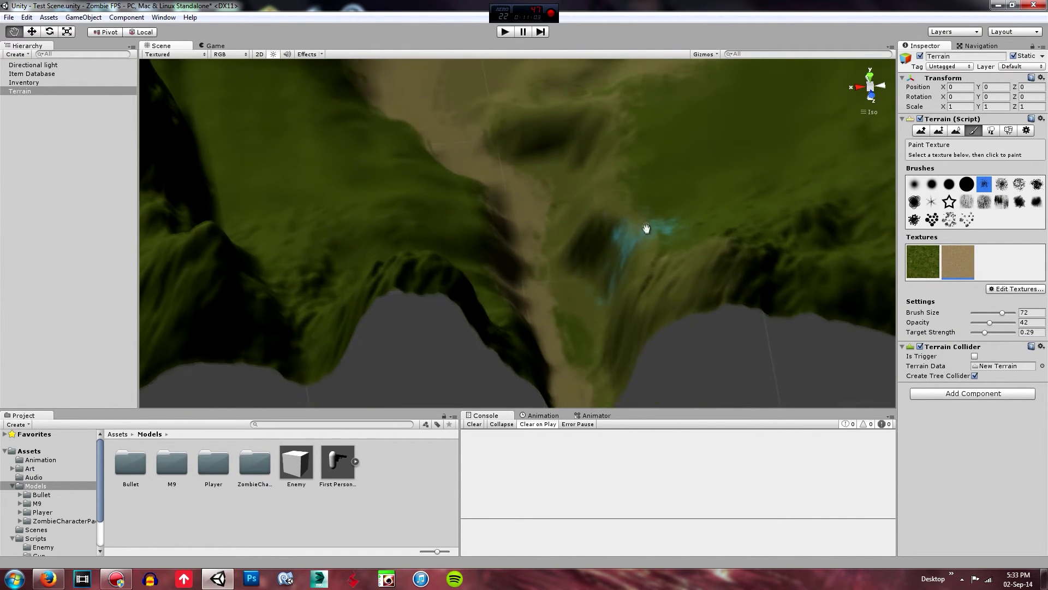
pyautogui.moveTo(589, 242)
pyautogui.mouseDown()
pyautogui.moveTo(613, 305)
pyautogui.moveTo(634, 281)
pyautogui.moveTo(621, 301)
pyautogui.moveTo(703, 273)
pyautogui.mouseUp()
pyautogui.moveTo(676, 231); pyautogui.dragTo(671, 329, button='middle')
pyautogui.scroll(-3, 662, 310)
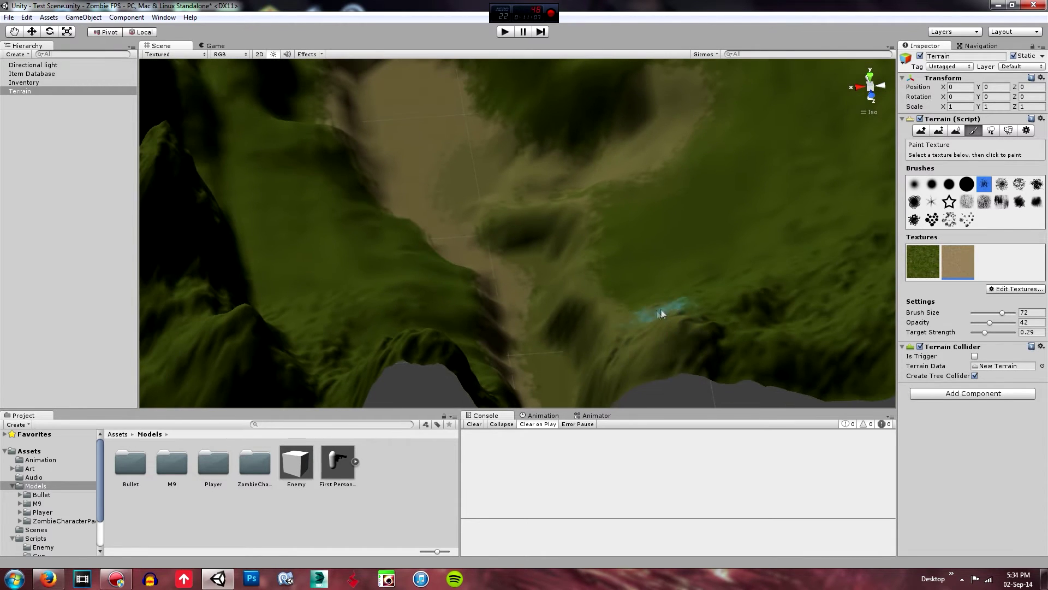
# Blend faint dirt along the opposite bank of the channel and lake basin
pyautogui.moveTo(571, 276); pyautogui.dragTo(582, 269, button='middle')
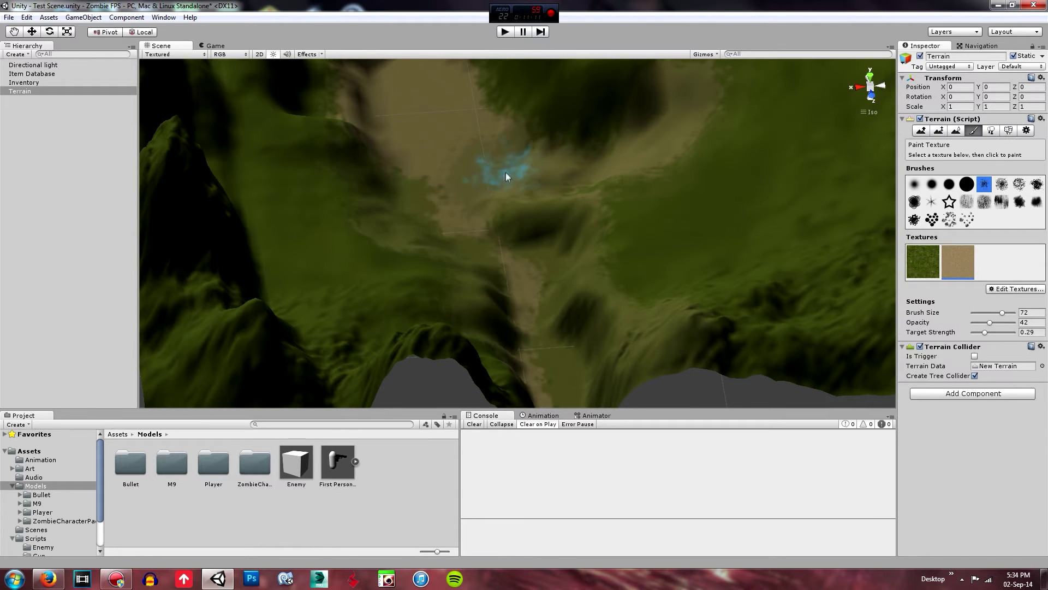
pyautogui.moveTo(505, 172); pyautogui.dragTo(546, 318, button='middle')
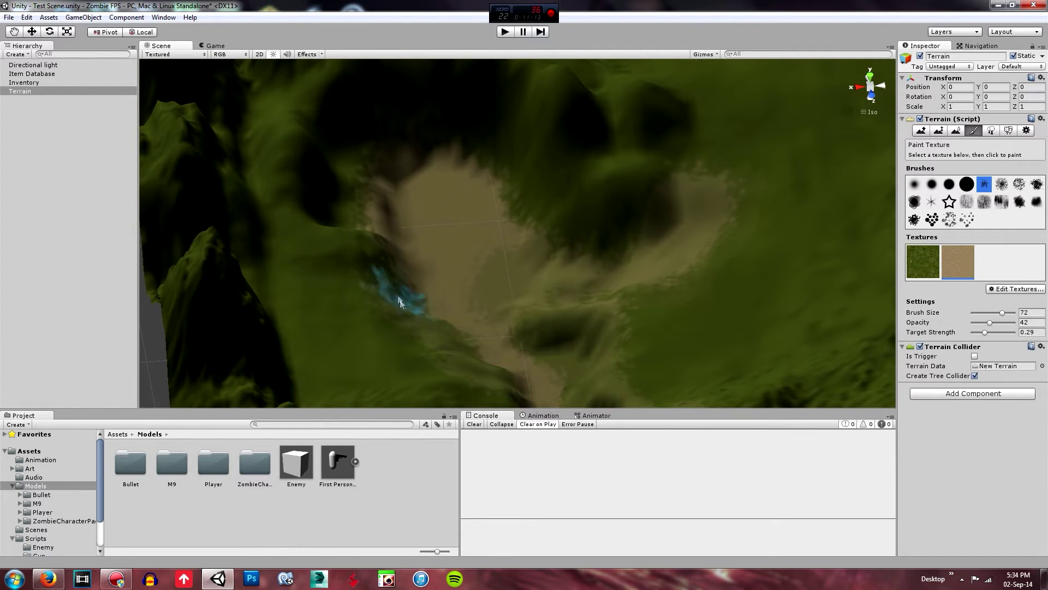
pyautogui.moveTo(599, 195)
pyautogui.mouseDown(button='middle')
pyautogui.moveTo(627, 348)
pyautogui.moveTo(592, 192)
pyautogui.mouseUp(button='middle')
# Examine the dirt blending around the mound up close and across the whole terrain
pyautogui.moveTo(591, 191); pyautogui.dragTo(453, 235, button='right')
pyautogui.scroll(10, 453, 235)
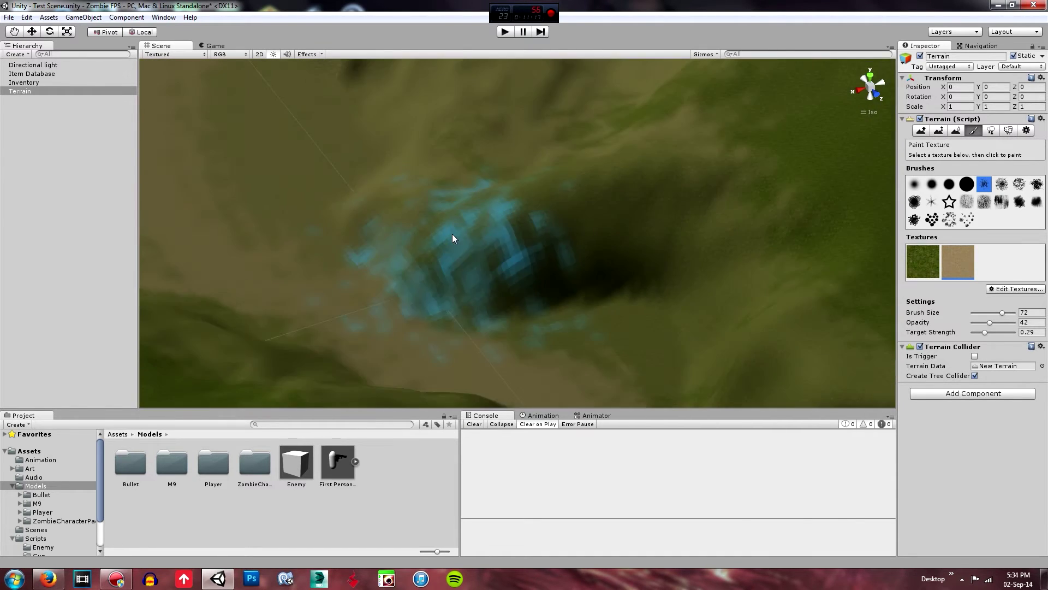
pyautogui.moveTo(452, 234); pyautogui.dragTo(685, 215, button='middle')
pyautogui.scroll(5, 786, 201)
pyautogui.scroll(-5, 784, 199)
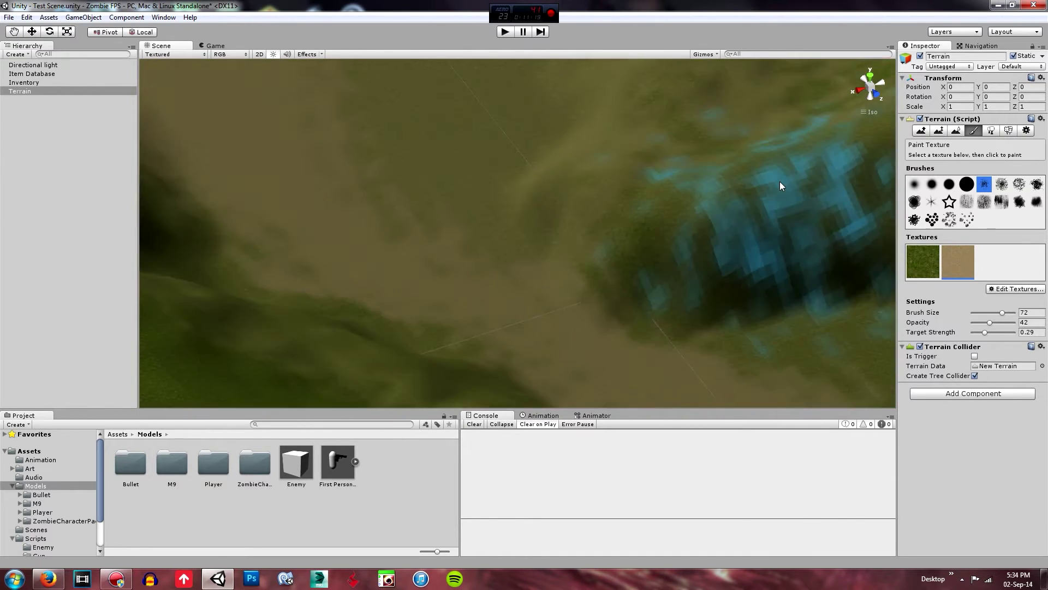
pyautogui.scroll(-10, 780, 186)
pyautogui.moveTo(749, 183); pyautogui.dragTo(727, 250, button='middle')
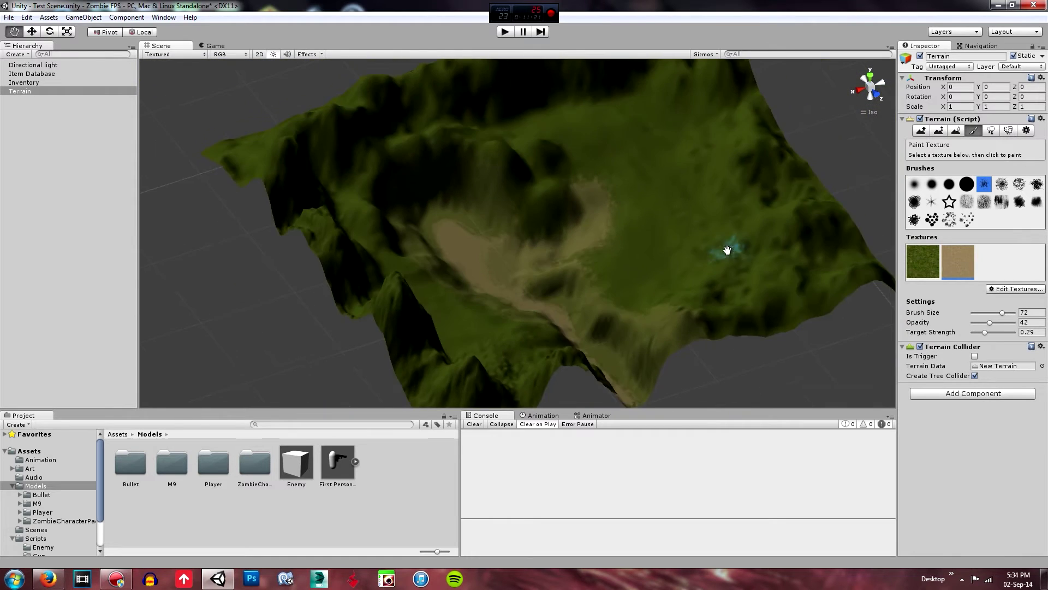
pyautogui.moveTo(714, 278); pyautogui.dragTo(580, 279, button='right')
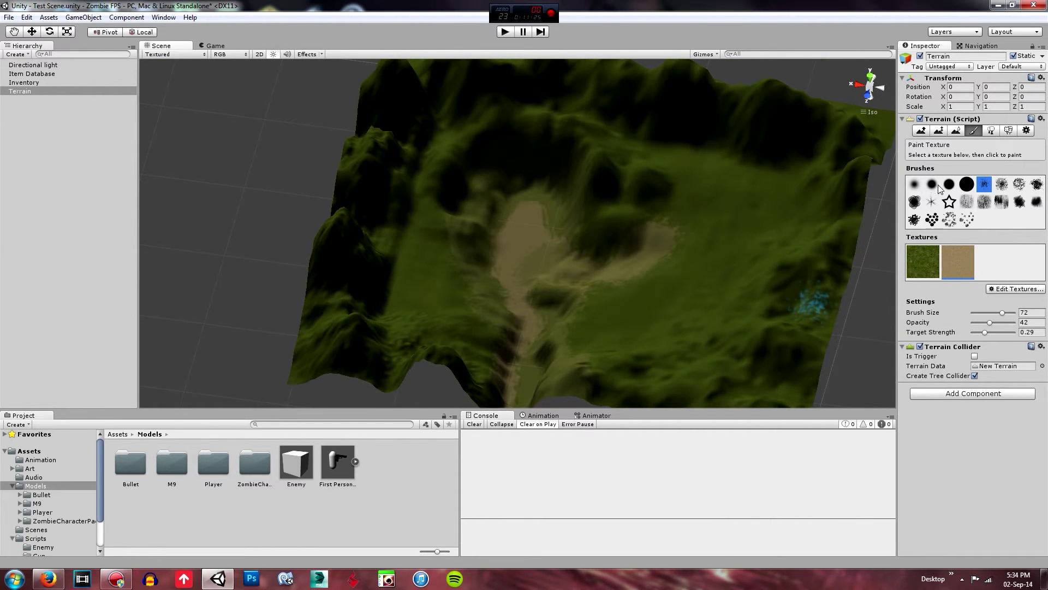
# Choose the soft round brush and add the Cliff texture to the terrain with a tile size of 3 by 3
pyautogui.click(915, 185)
pyautogui.moveTo(604, 229); pyautogui.dragTo(597, 287, button='middle')
pyautogui.click(1010, 289)
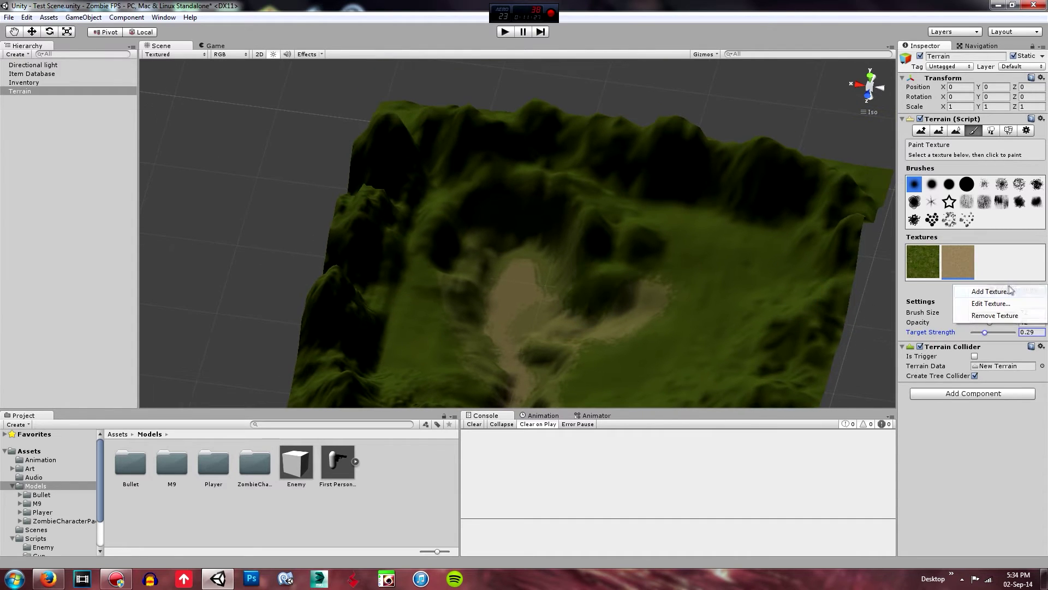
pyautogui.click(1010, 290)
pyautogui.click(53, 69)
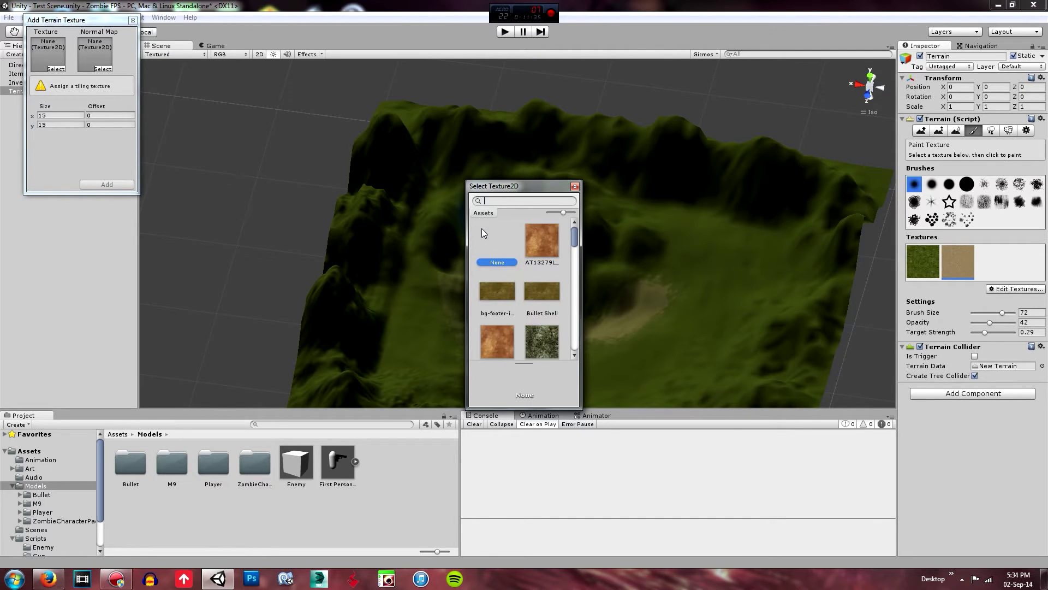
pyautogui.write('cliff')
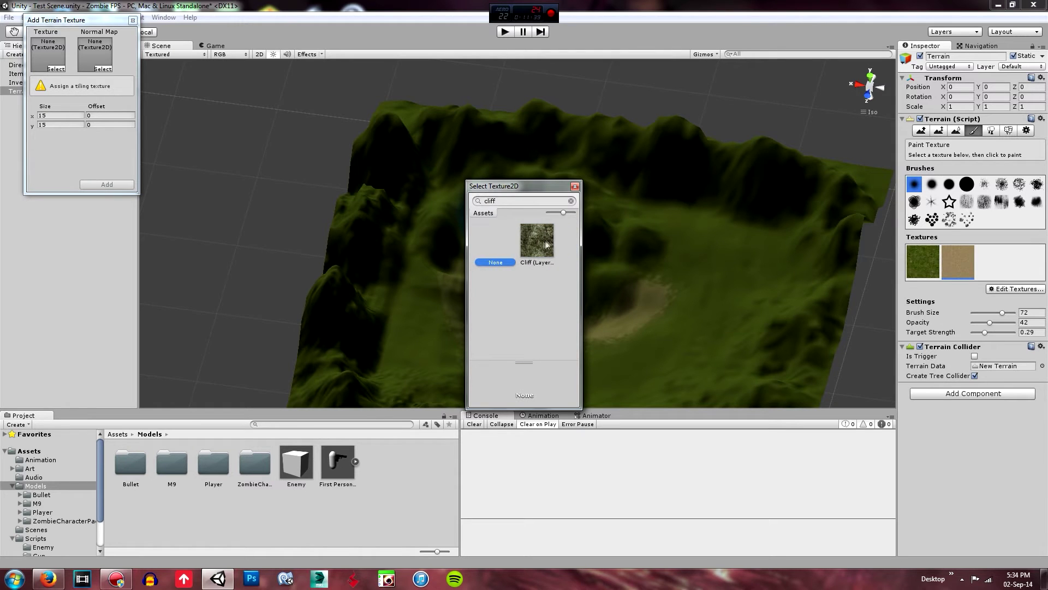
pyautogui.doubleClick(536, 241)
pyautogui.click(67, 91)
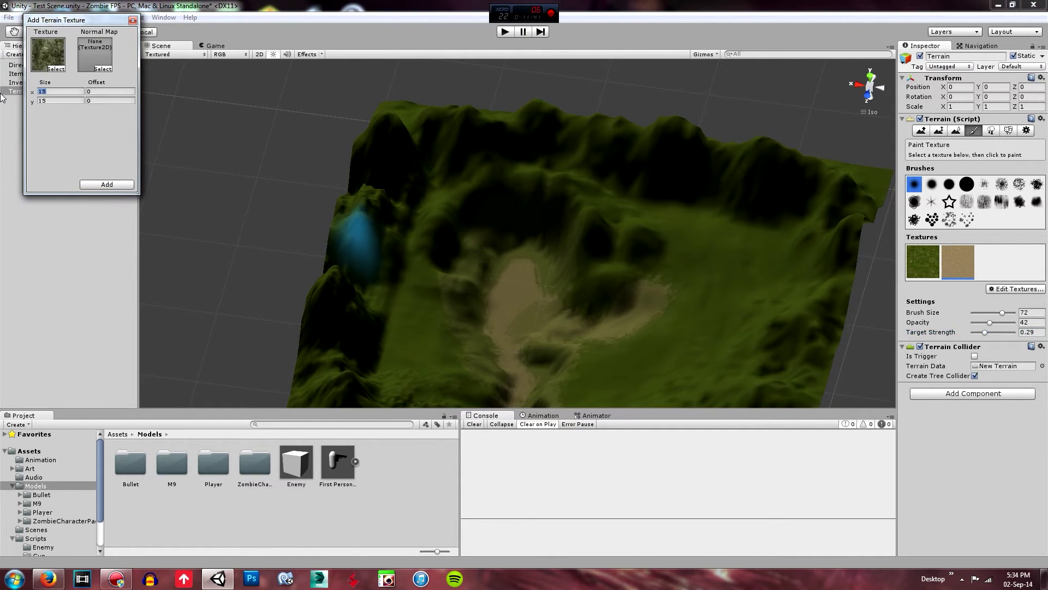
pyautogui.write('3')
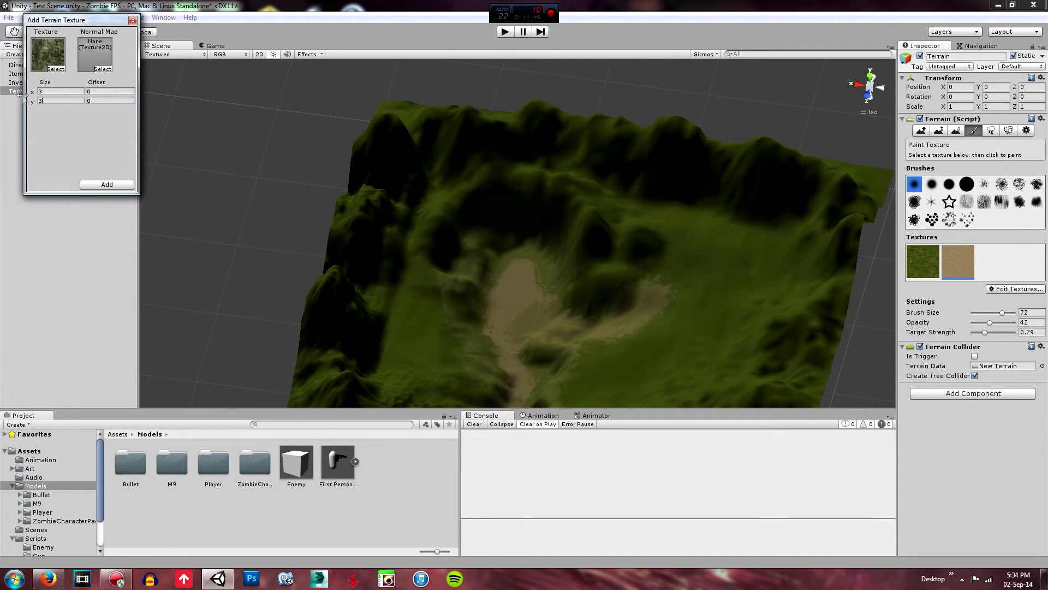
pyautogui.click(108, 186)
# Paint cliff rock over the hills around the lake basin with brush size 79, opacity 57 and target strength 0.58
pyautogui.keyDown('alt'); pyautogui.moveTo(728, 267); pyautogui.dragTo(363, 282); pyautogui.keyUp('alt')
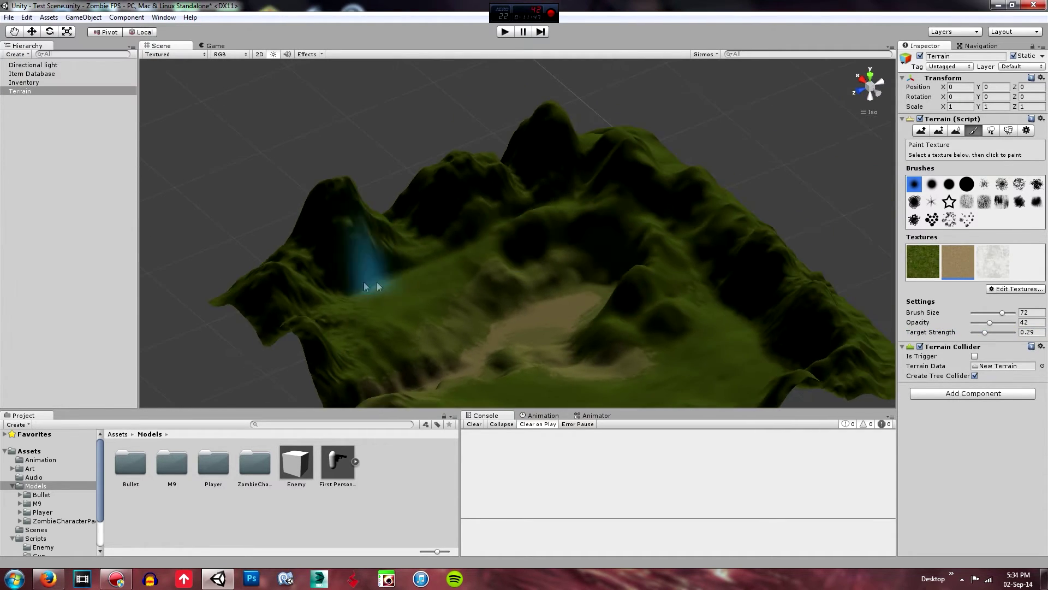
pyautogui.moveTo(1004, 315); pyautogui.dragTo(1005, 315)
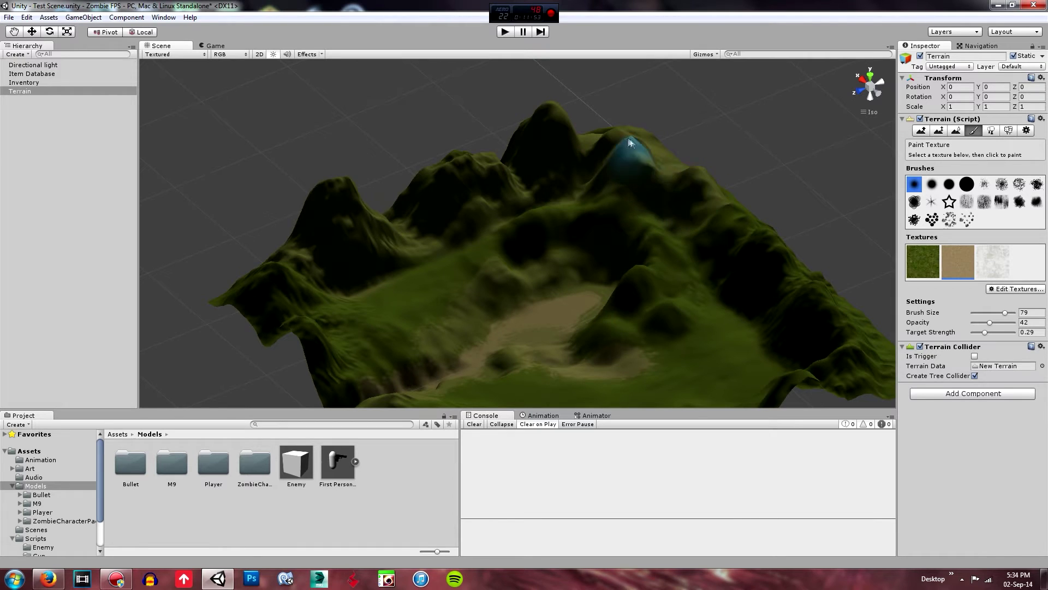
pyautogui.click(992, 260)
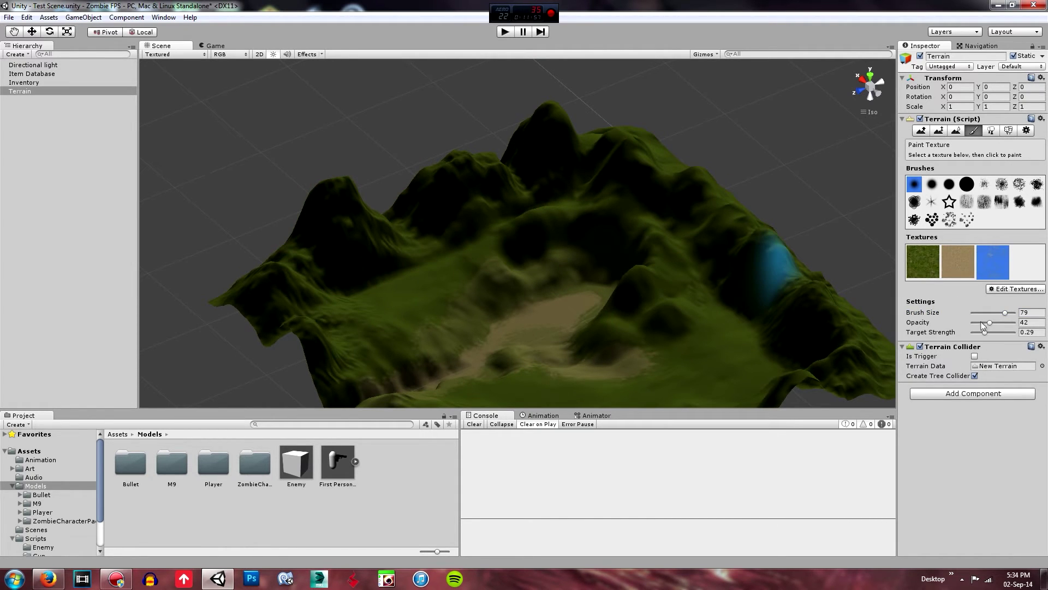
pyautogui.moveTo(984, 332); pyautogui.dragTo(989, 332)
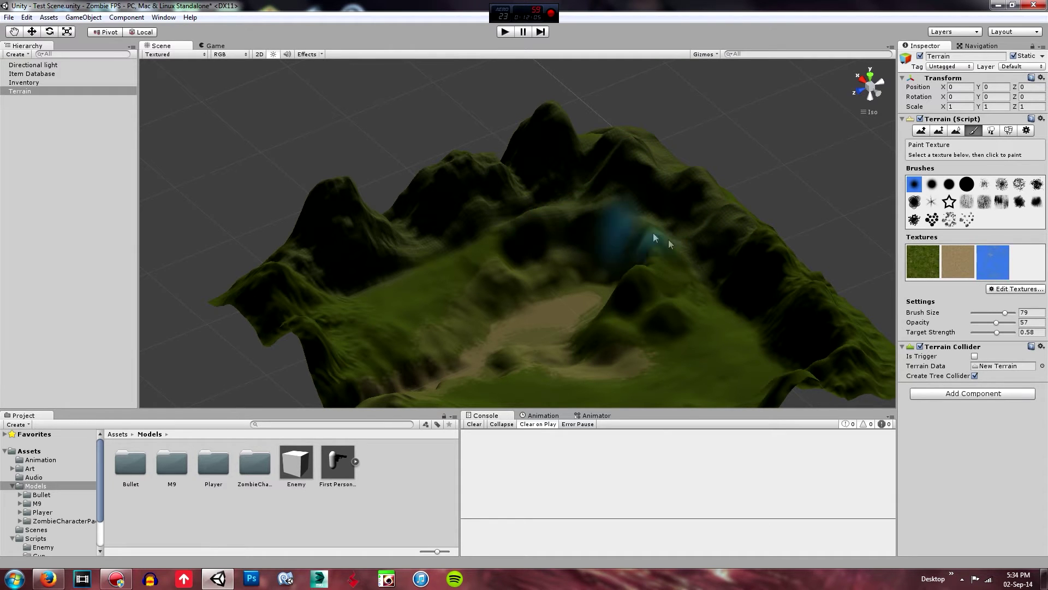
pyautogui.moveTo(679, 310)
pyautogui.mouseDown(button='middle')
pyautogui.moveTo(592, 165)
pyautogui.moveTo(589, 223)
pyautogui.mouseUp(button='middle')
pyautogui.moveTo(326, 140); pyautogui.dragTo(371, 170, button='middle')
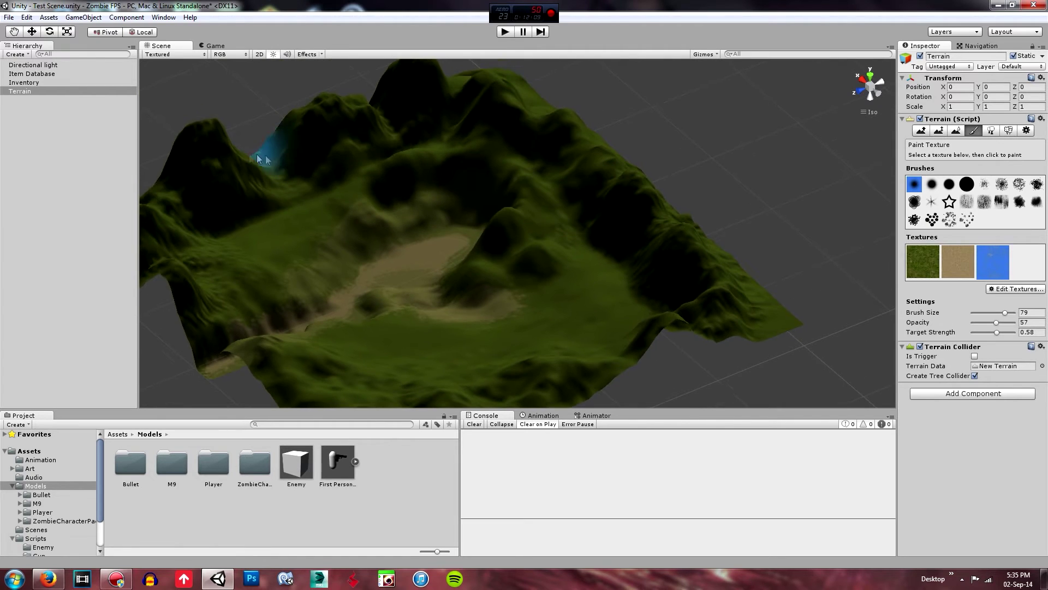
pyautogui.moveTo(369, 116); pyautogui.dragTo(365, 170, button='middle')
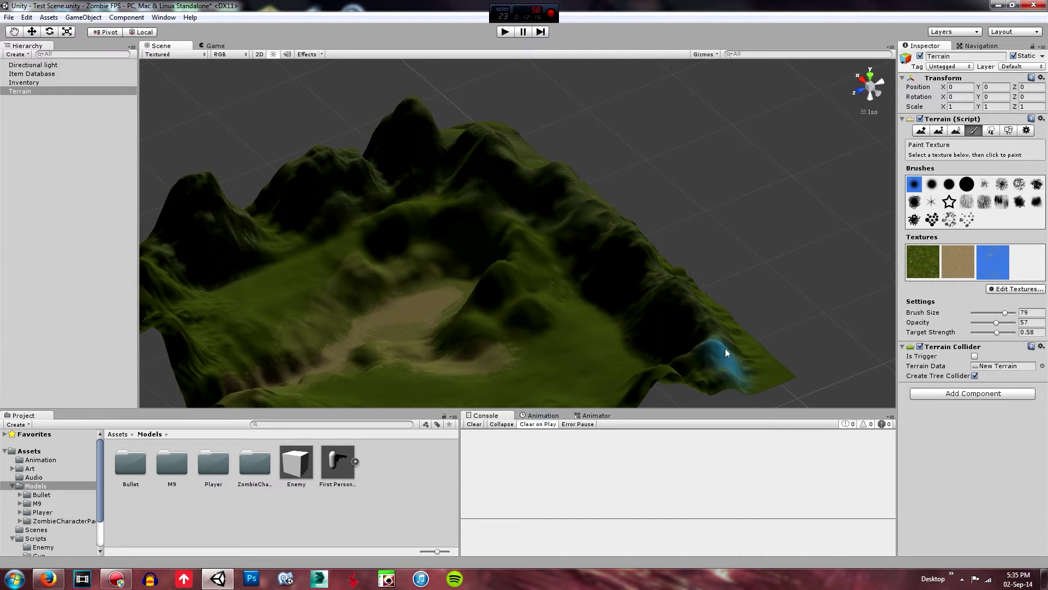
# Continue the cliff rock over the remaining ridges and outer slopes around all sides of the terrain
pyautogui.keyDown('alt'); pyautogui.moveTo(685, 354); pyautogui.dragTo(574, 256); pyautogui.keyUp('alt')
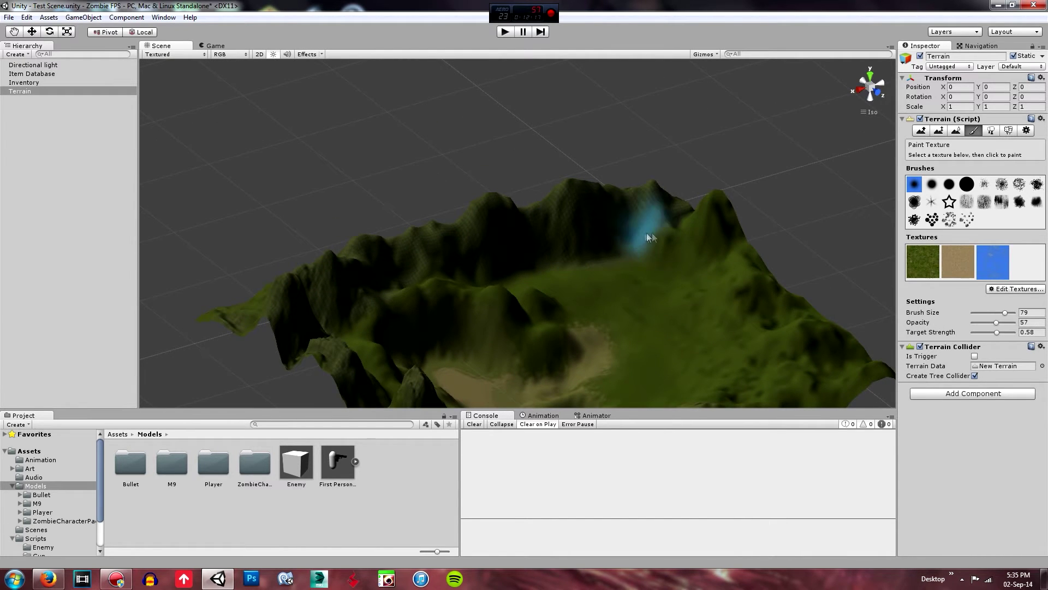
pyautogui.keyDown('alt'); pyautogui.moveTo(752, 291); pyautogui.dragTo(558, 154); pyautogui.keyUp('alt')
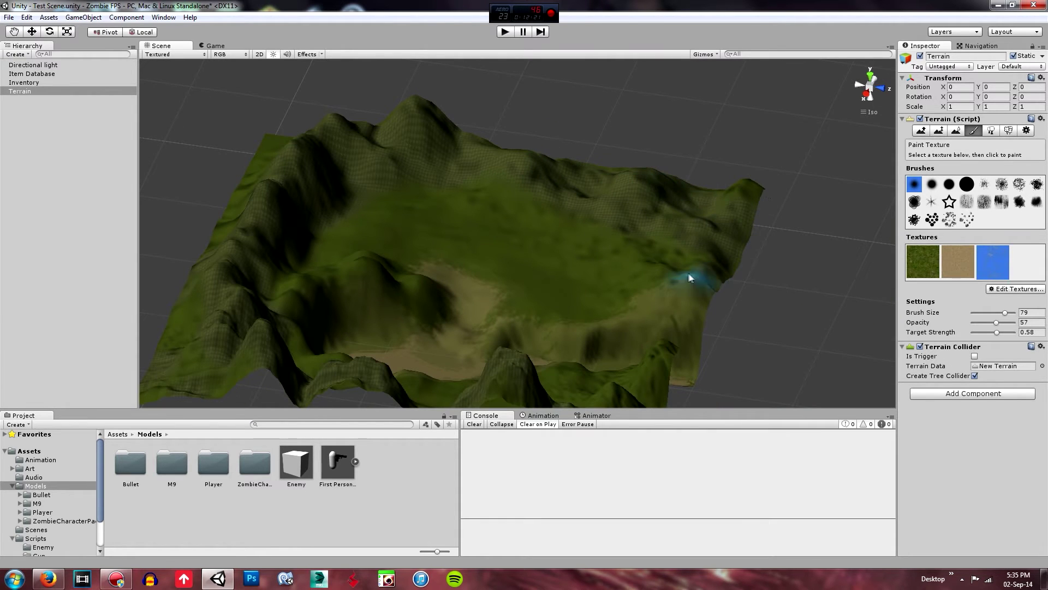
pyautogui.moveTo(698, 264)
pyautogui.keyDown('alt'); pyautogui.mouseDown()
pyautogui.moveTo(615, 234)
pyautogui.moveTo(346, 253)
pyautogui.moveTo(282, 319)
pyautogui.mouseUp(); pyautogui.keyUp('alt')
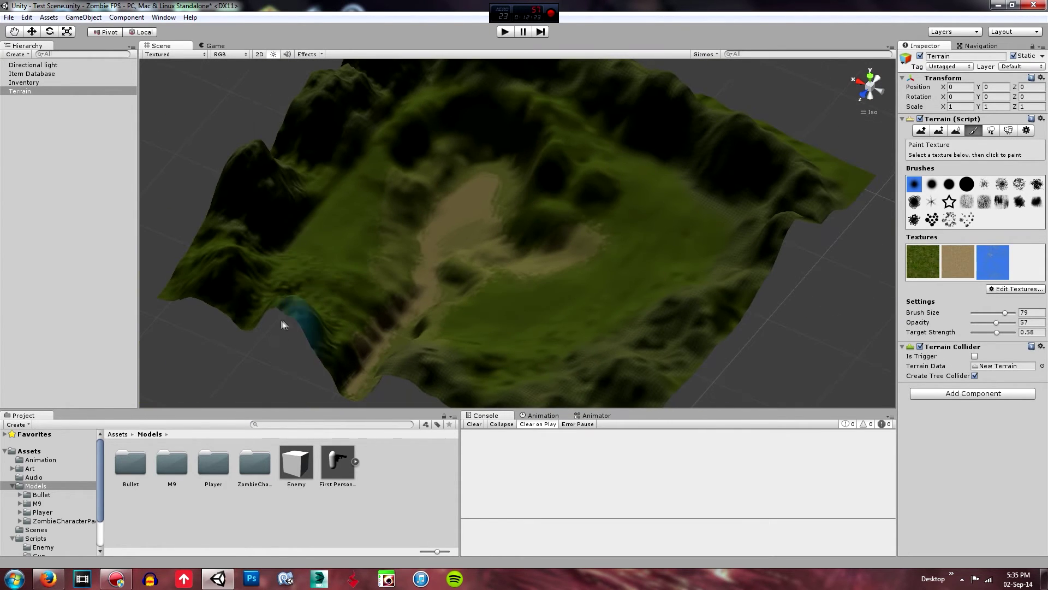
pyautogui.moveTo(270, 164)
pyautogui.keyDown('alt'); pyautogui.mouseDown()
pyautogui.moveTo(339, 175)
pyautogui.moveTo(293, 140)
pyautogui.moveTo(581, 224)
pyautogui.moveTo(530, 282)
pyautogui.moveTo(453, 253)
pyautogui.mouseUp(); pyautogui.keyUp('alt')
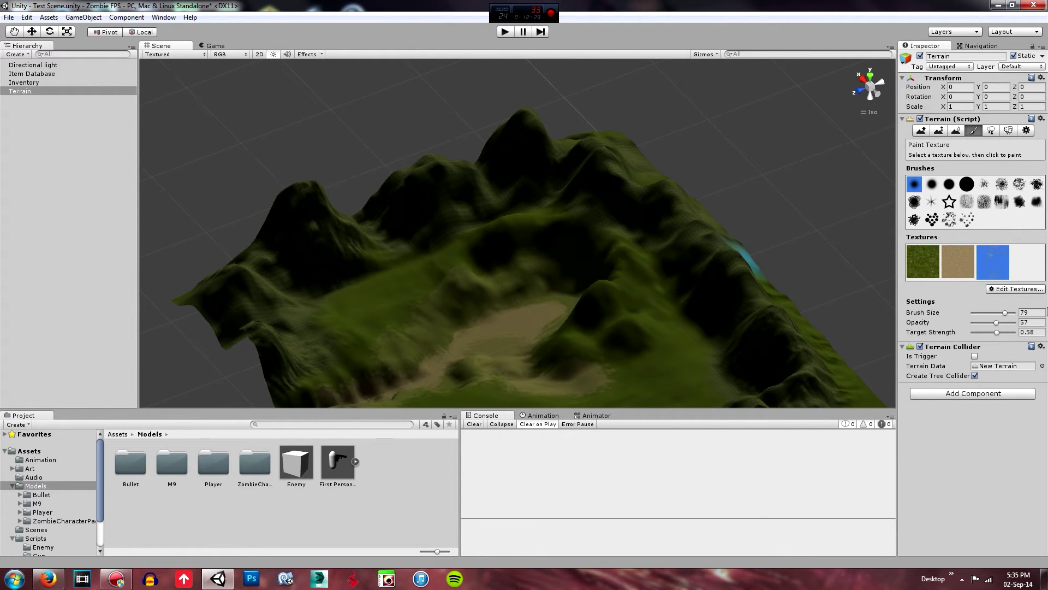
# Blend lighter cliff rock at opacity 20 and target strength 0.25 along the hills and the mounds beside the basin
pyautogui.moveTo(997, 333); pyautogui.dragTo(981, 322)
pyautogui.keyDown('alt'); pyautogui.moveTo(649, 331); pyautogui.dragTo(731, 333); pyautogui.keyUp('alt')
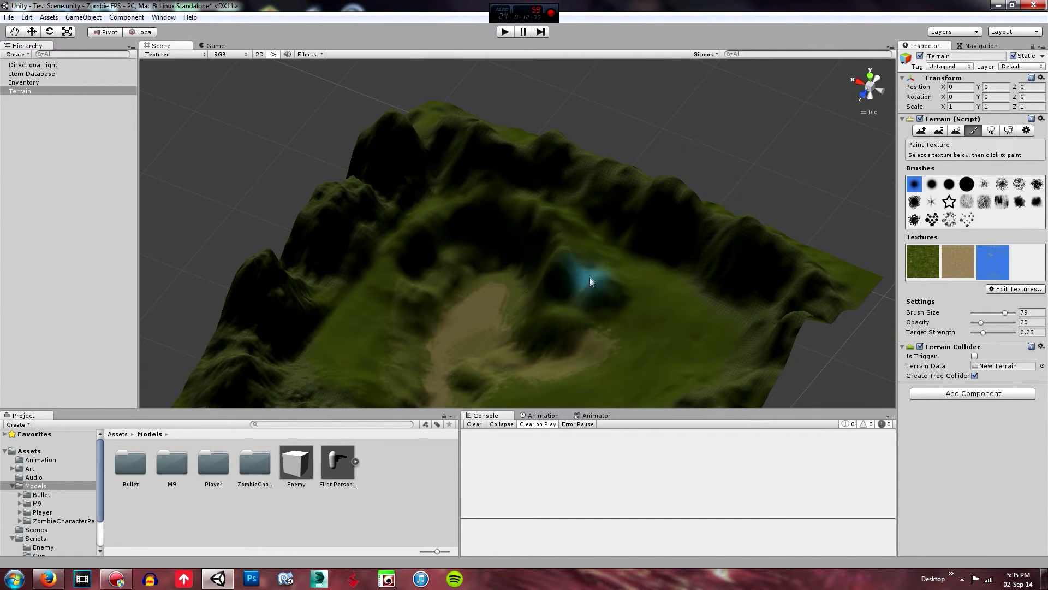
pyautogui.moveTo(494, 352)
pyautogui.keyDown('alt'); pyautogui.mouseDown()
pyautogui.moveTo(838, 356)
pyautogui.moveTo(856, 394)
pyautogui.mouseUp(); pyautogui.keyUp('alt')
pyautogui.keyDown('alt'); pyautogui.moveTo(512, 278); pyautogui.dragTo(577, 249); pyautogui.keyUp('alt')
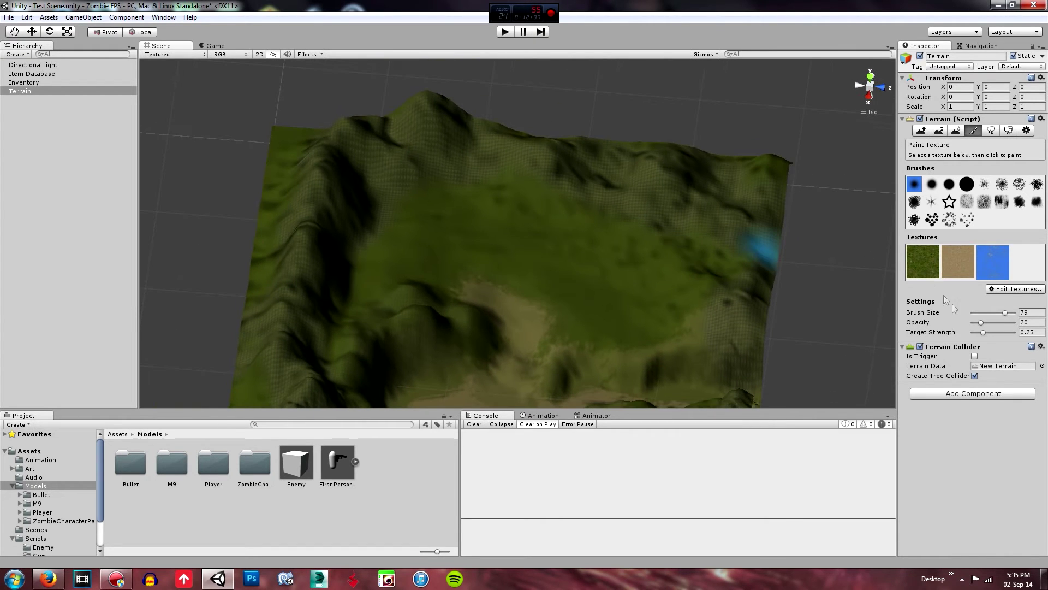
# Blend faint cliff rock at opacity 13 and target strength 0.12 where the grassy plain meets the hills
pyautogui.moveTo(983, 333); pyautogui.dragTo(971, 323)
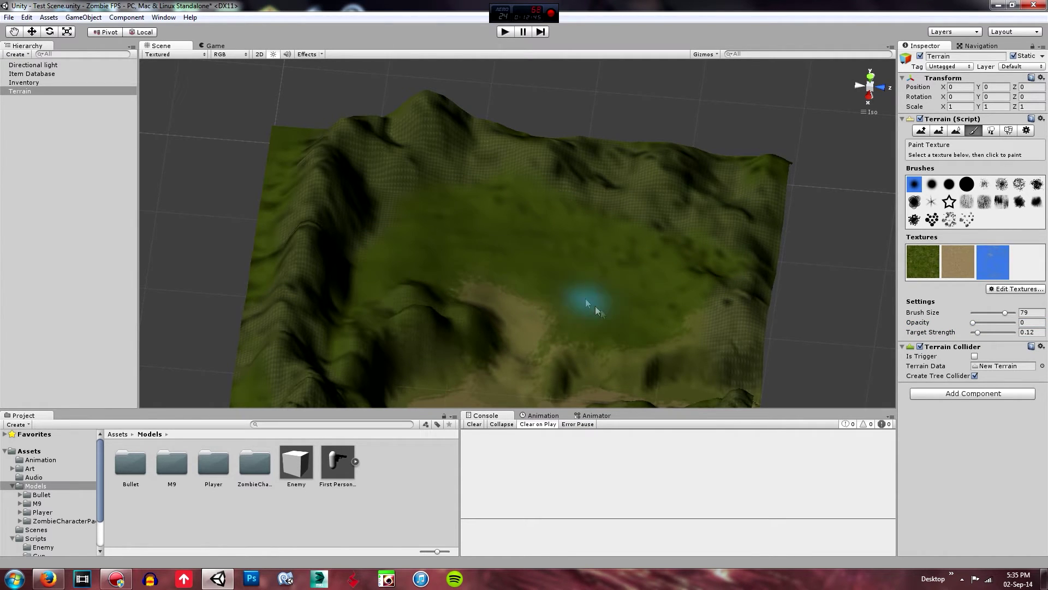
pyautogui.scroll(8, 583, 307)
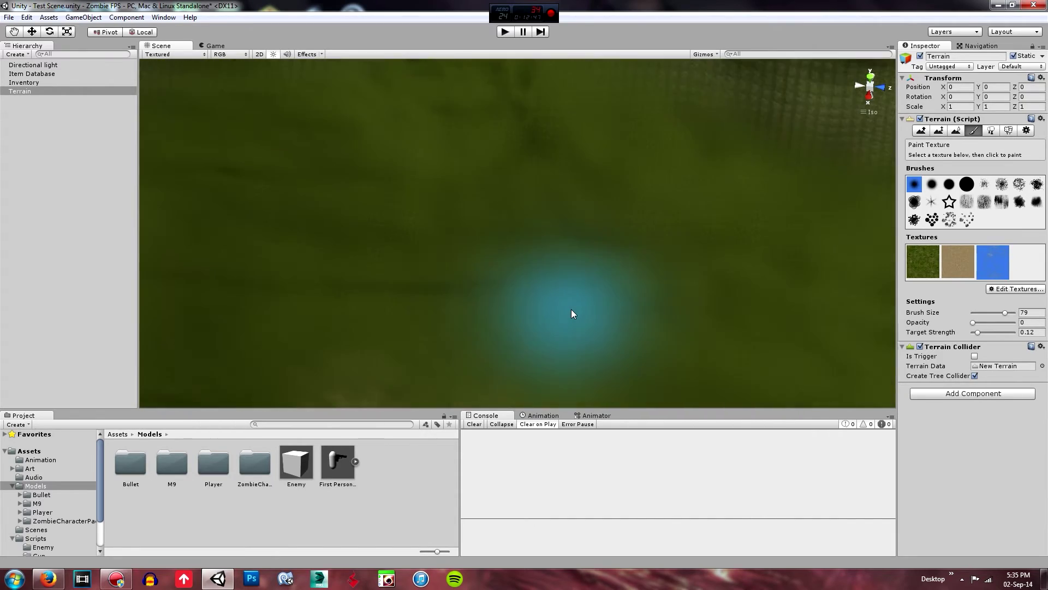
pyautogui.scroll(5, 555, 294)
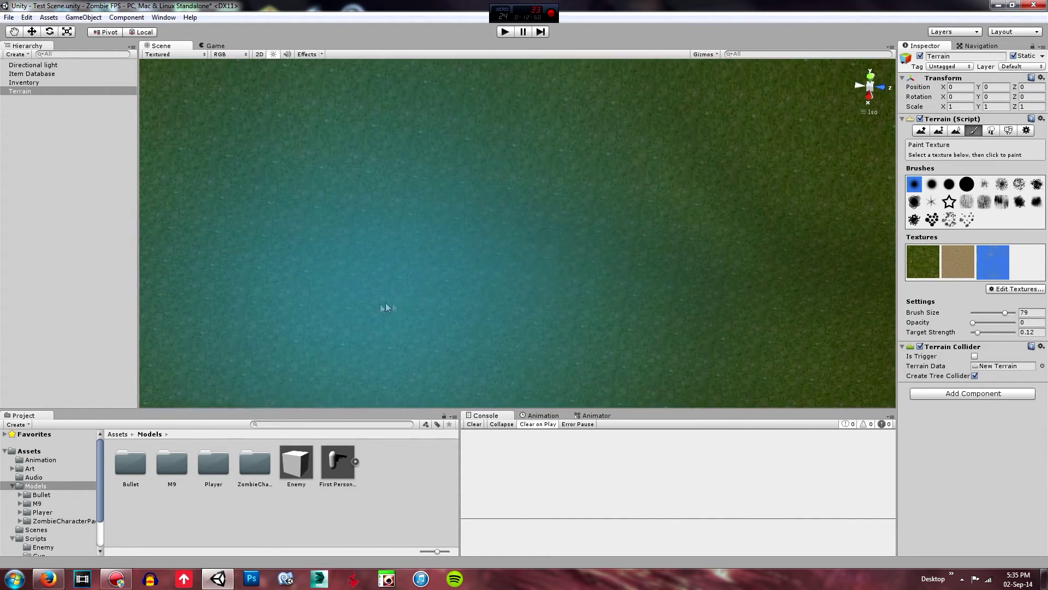
pyautogui.scroll(-5, 383, 306)
pyautogui.moveTo(382, 304)
pyautogui.mouseDown(button='middle')
pyautogui.moveTo(421, 210)
pyautogui.moveTo(620, 34)
pyautogui.mouseUp(button='middle')
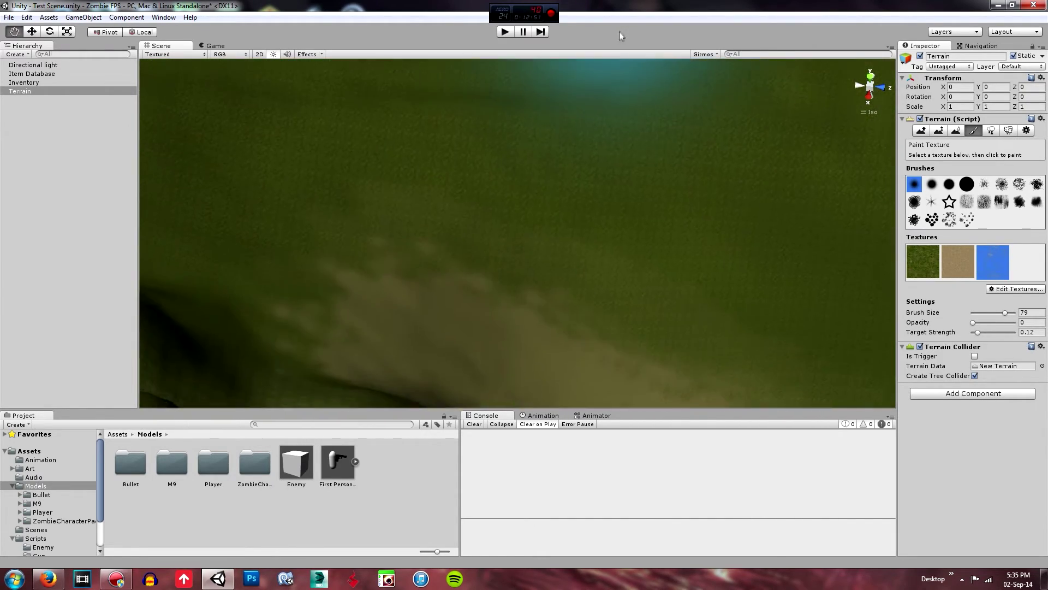
pyautogui.moveTo(564, 223)
pyautogui.mouseDown(button='right')
pyautogui.moveTo(681, 288)
pyautogui.moveTo(697, 250)
pyautogui.moveTo(971, 306)
pyautogui.mouseUp(button='right')
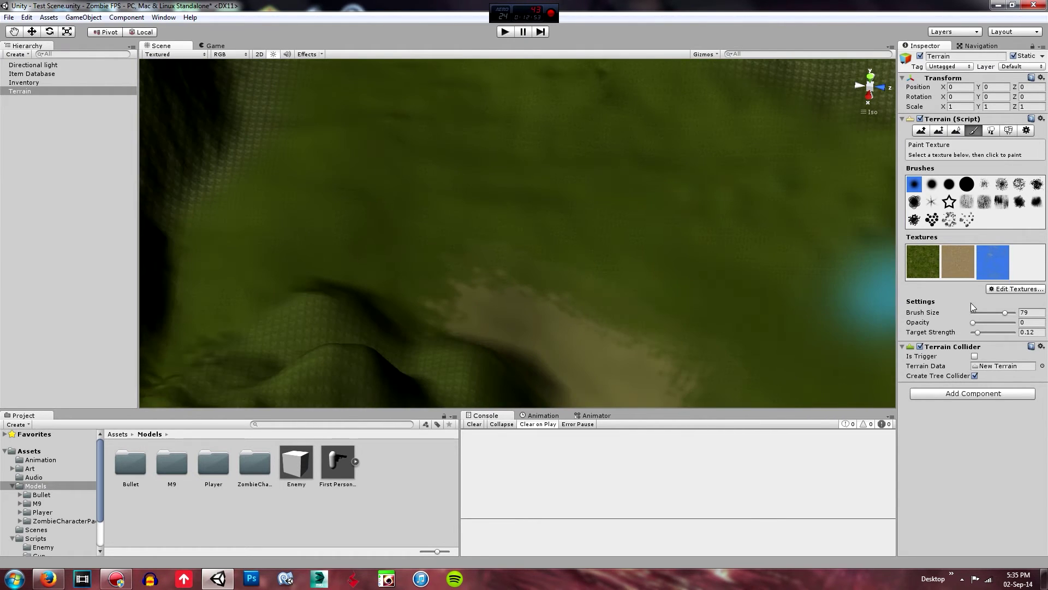
pyautogui.click(978, 322)
pyautogui.moveTo(461, 183); pyautogui.dragTo(358, 279, button='right')
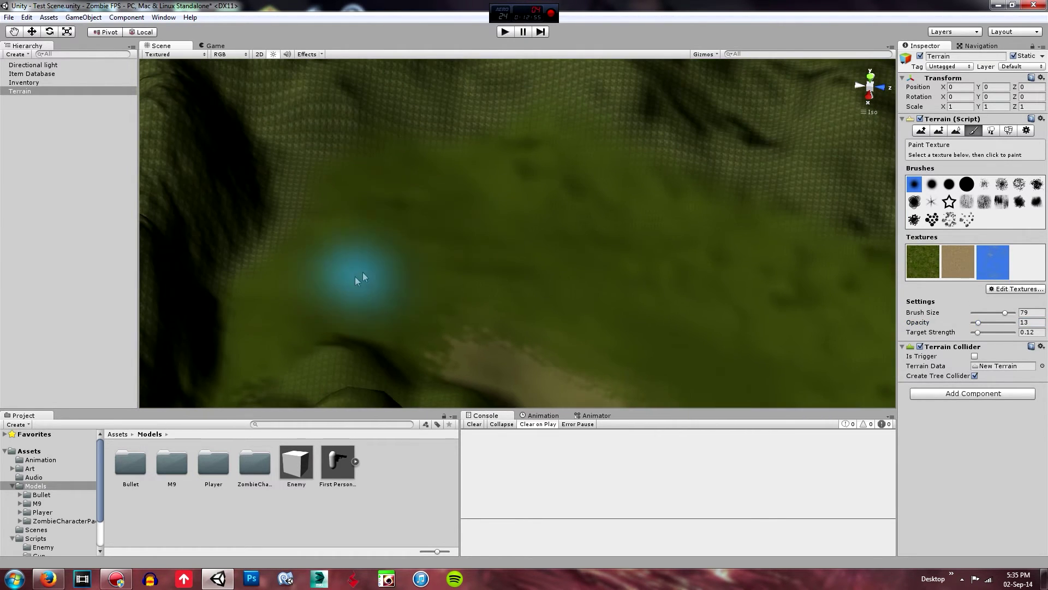
pyautogui.moveTo(519, 178)
pyautogui.mouseDown(button='right')
pyautogui.moveTo(440, 197)
pyautogui.moveTo(376, 168)
pyautogui.mouseUp(button='right')
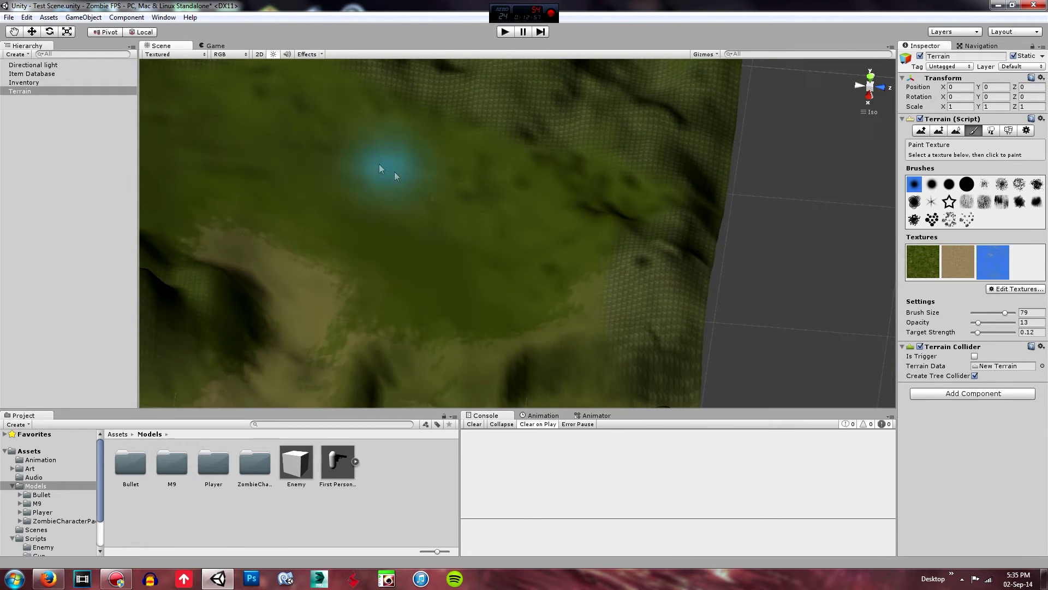
pyautogui.moveTo(451, 168)
pyautogui.mouseDown(button='right')
pyautogui.moveTo(468, 269)
pyautogui.moveTo(533, 264)
pyautogui.mouseUp(button='right')
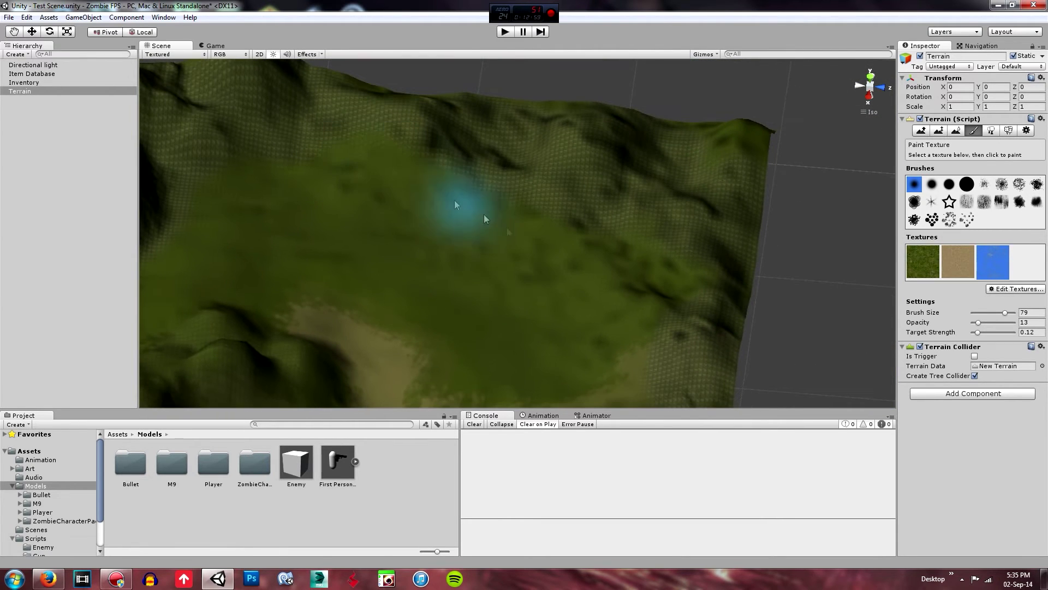
# Blend the faint cliff rock along the terrain's outer edge and the slopes beside the lake basin and channel
pyautogui.moveTo(348, 183)
pyautogui.mouseDown(button='right')
pyautogui.moveTo(678, 106)
pyautogui.moveTo(433, 183)
pyautogui.mouseUp(button='right')
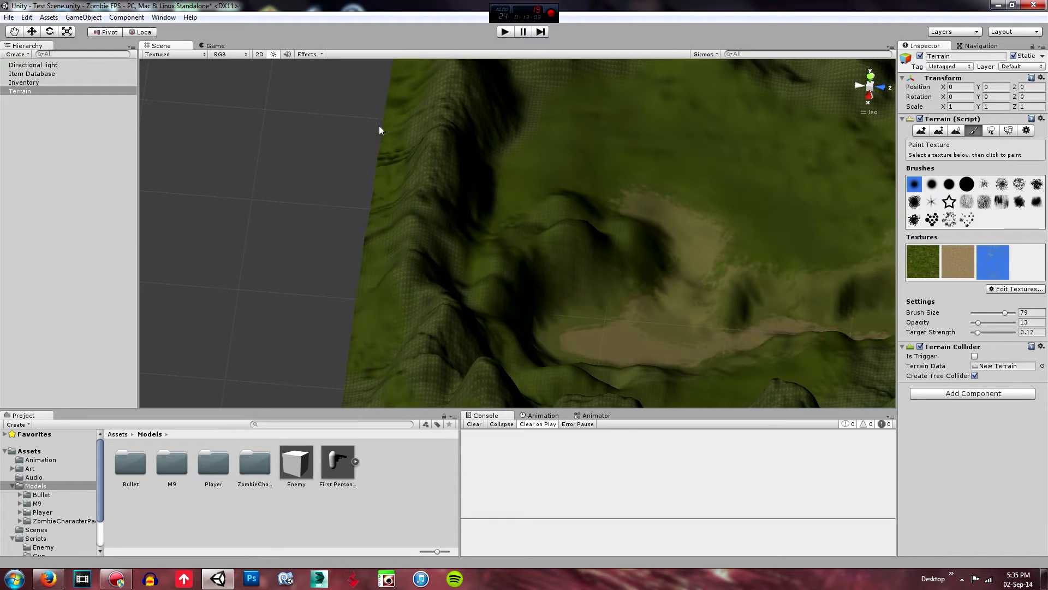
pyautogui.moveTo(372, 231); pyautogui.dragTo(373, 308, button='middle')
pyautogui.moveTo(417, 145); pyautogui.dragTo(364, 269, button='right')
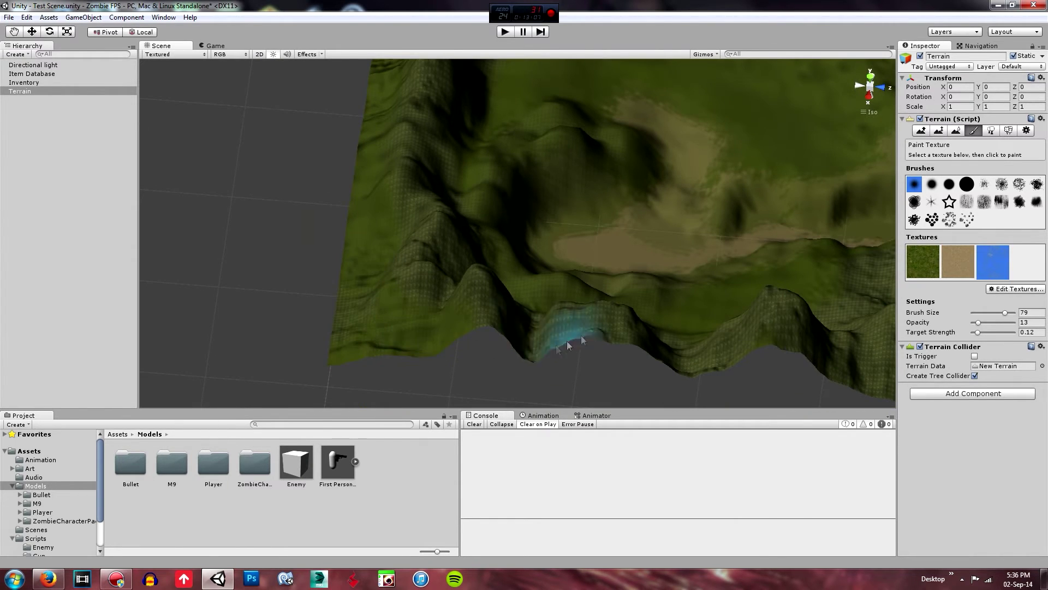
pyautogui.moveTo(456, 346); pyautogui.dragTo(390, 377, button='right')
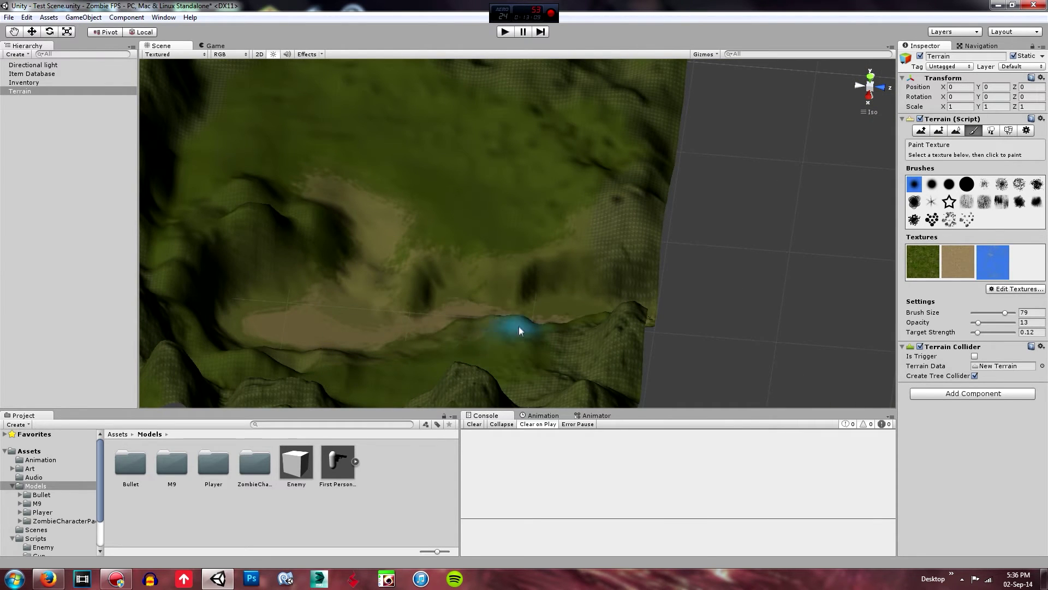
# Switch to the dirt texture with brush size 12, opacity 41 and target strength 0.49 for the grassy plain
pyautogui.moveTo(408, 228); pyautogui.dragTo(451, 274, button='middle')
pyautogui.scroll(-3, 452, 274)
pyautogui.scroll(10, 373, 222)
pyautogui.moveTo(330, 218); pyautogui.dragTo(615, 266, button='middle')
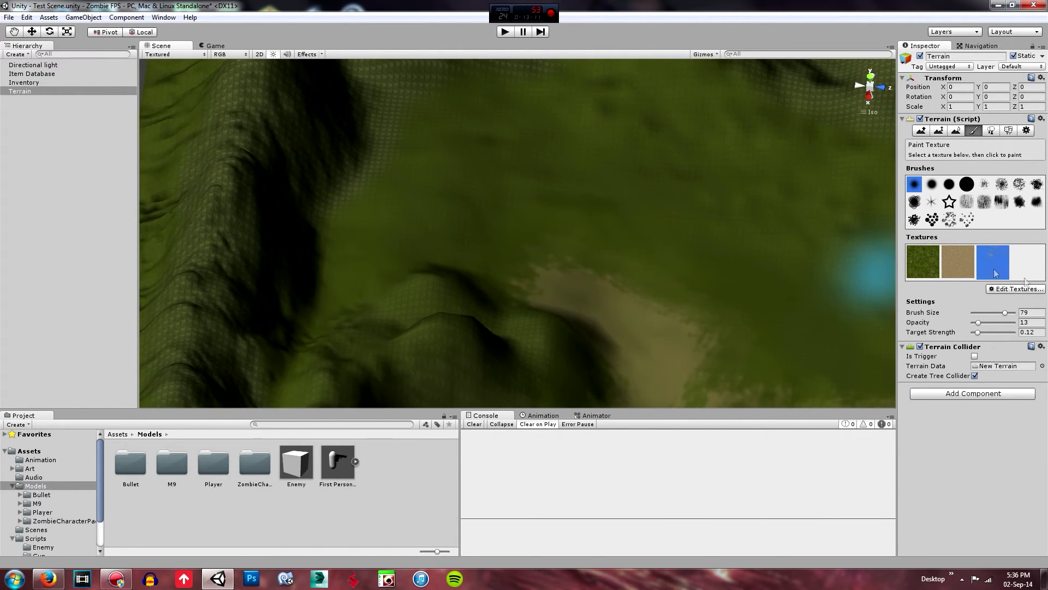
pyautogui.click(959, 261)
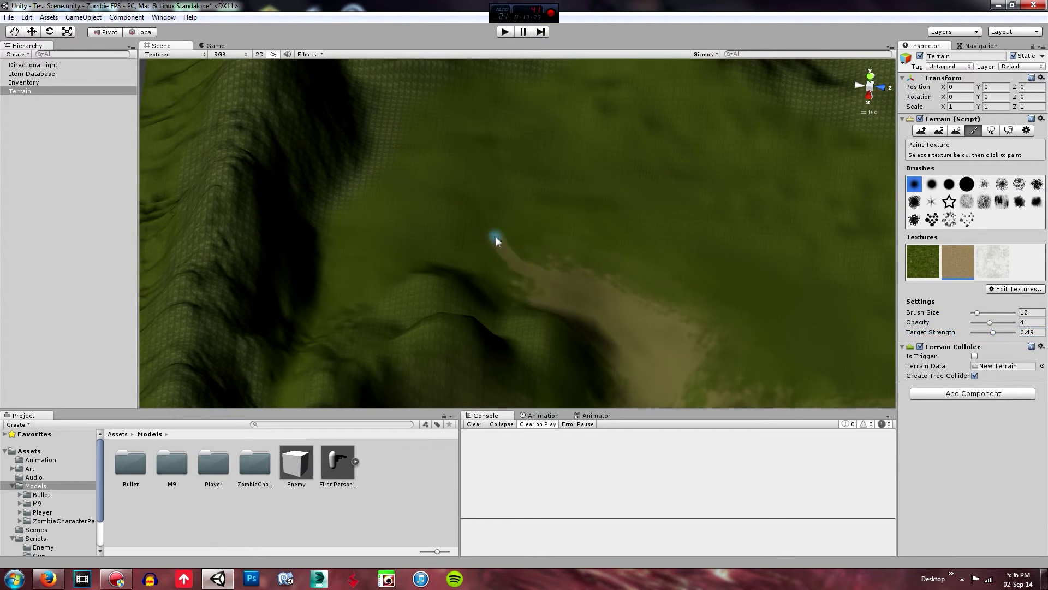
# Try painting a short curved dirt path from the basin's dirt shore around the mound, and undo it
pyautogui.moveTo(631, 211); pyautogui.dragTo(594, 297, button='middle')
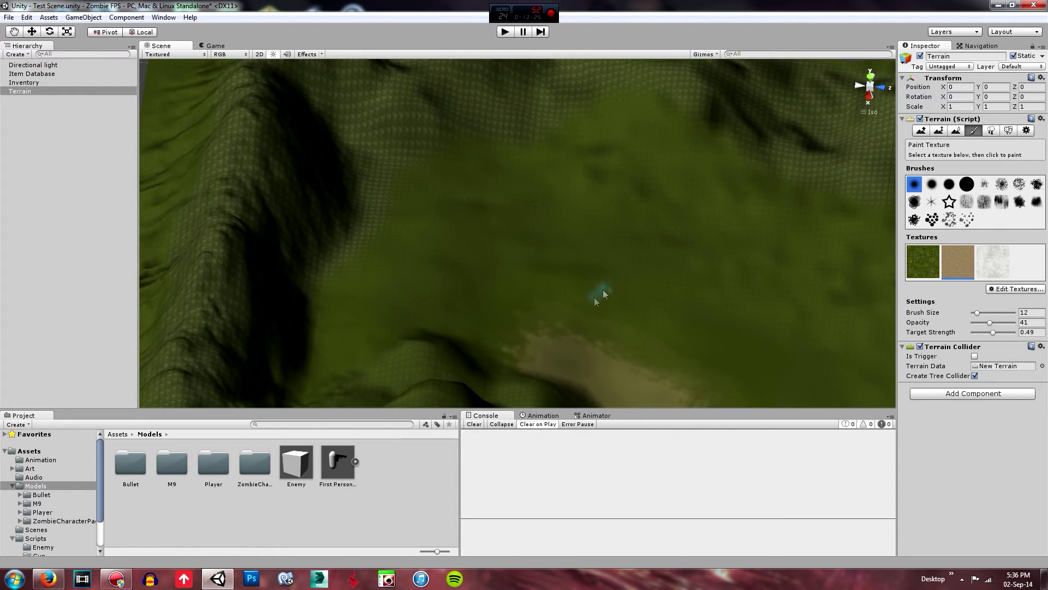
pyautogui.scroll(4, 539, 360)
pyautogui.moveTo(538, 362); pyautogui.dragTo(538, 253, button='middle')
pyautogui.scroll(6, 538, 254)
pyautogui.scroll(3, 582, 257)
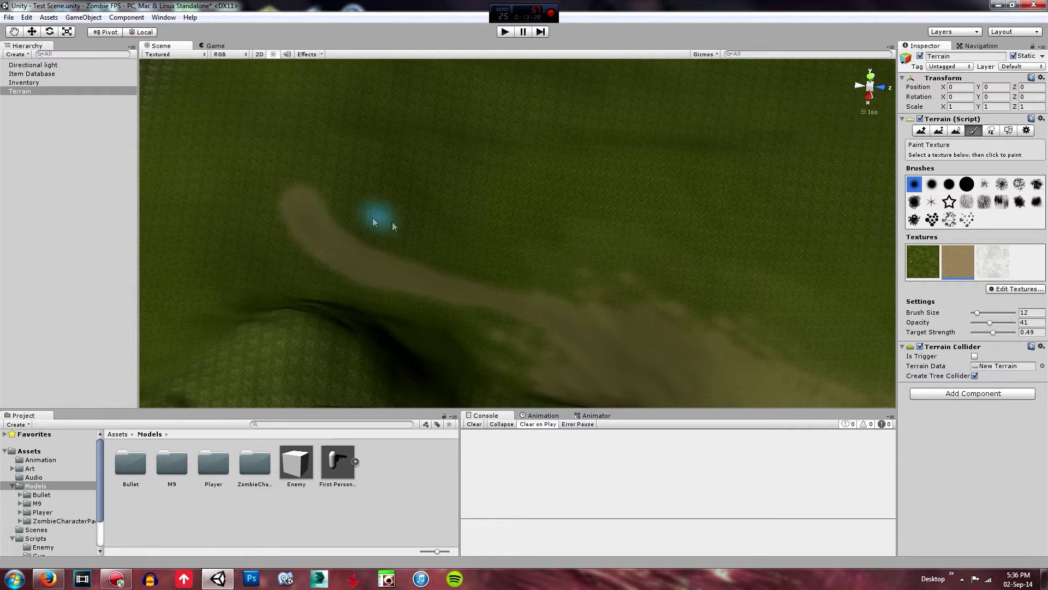
pyautogui.hotkey('ctrl', 'z')
# Paint narrow dirt paths from the basin's shore past the mound, across the grassy plain, and branching toward the channel bank
pyautogui.moveTo(395, 224); pyautogui.dragTo(742, 198, button='middle')
pyautogui.scroll(-7, 552, 232)
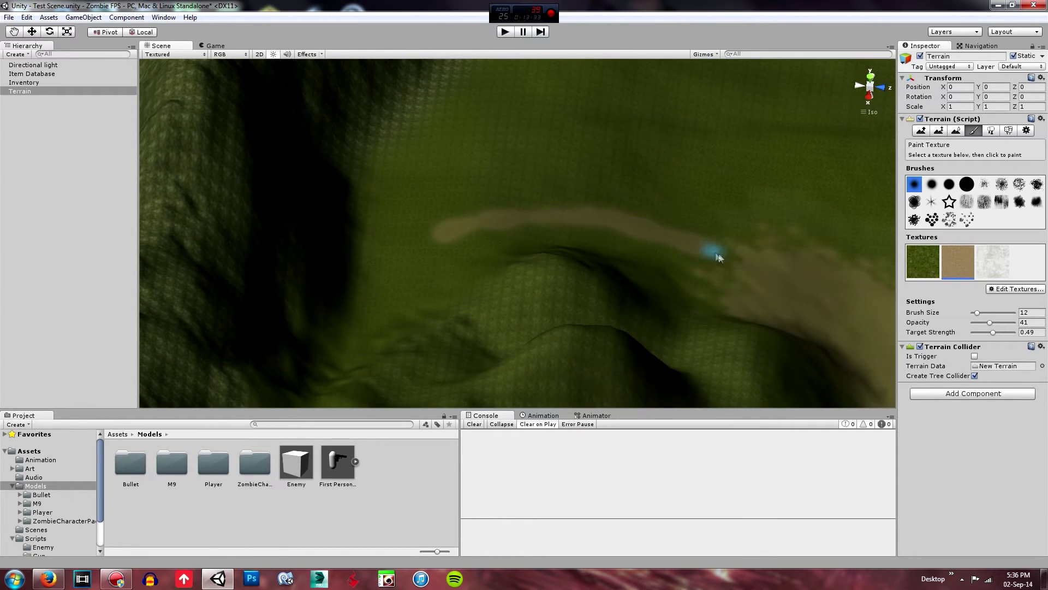
pyautogui.moveTo(754, 190); pyautogui.dragTo(410, 332, button='middle')
pyautogui.scroll(-7, 375, 292)
pyautogui.moveTo(409, 332); pyautogui.dragTo(438, 243)
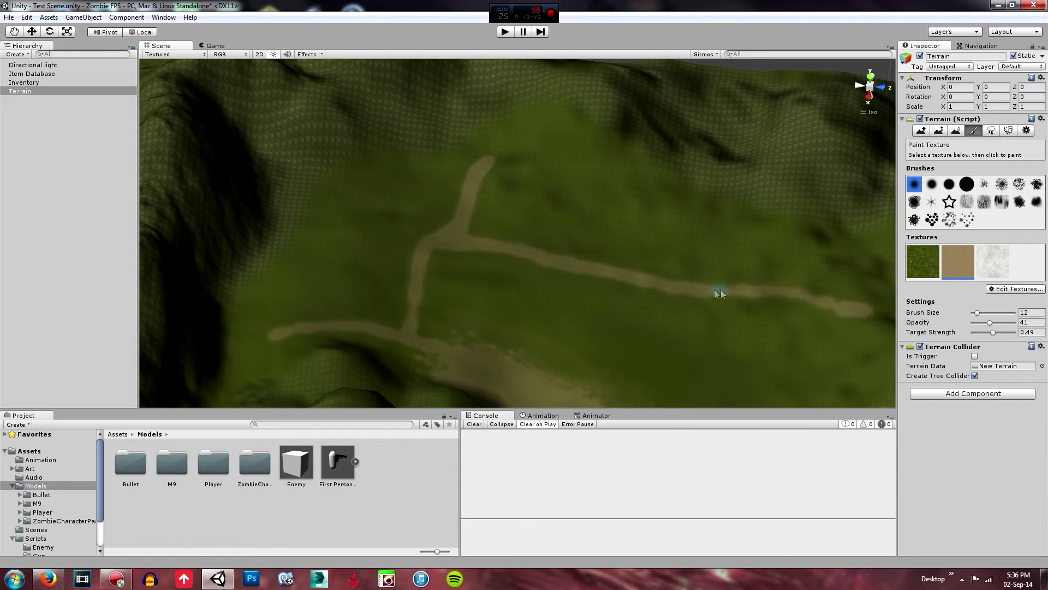
pyautogui.moveTo(761, 312); pyautogui.dragTo(473, 214, button='middle')
pyautogui.moveTo(472, 191); pyautogui.dragTo(485, 264)
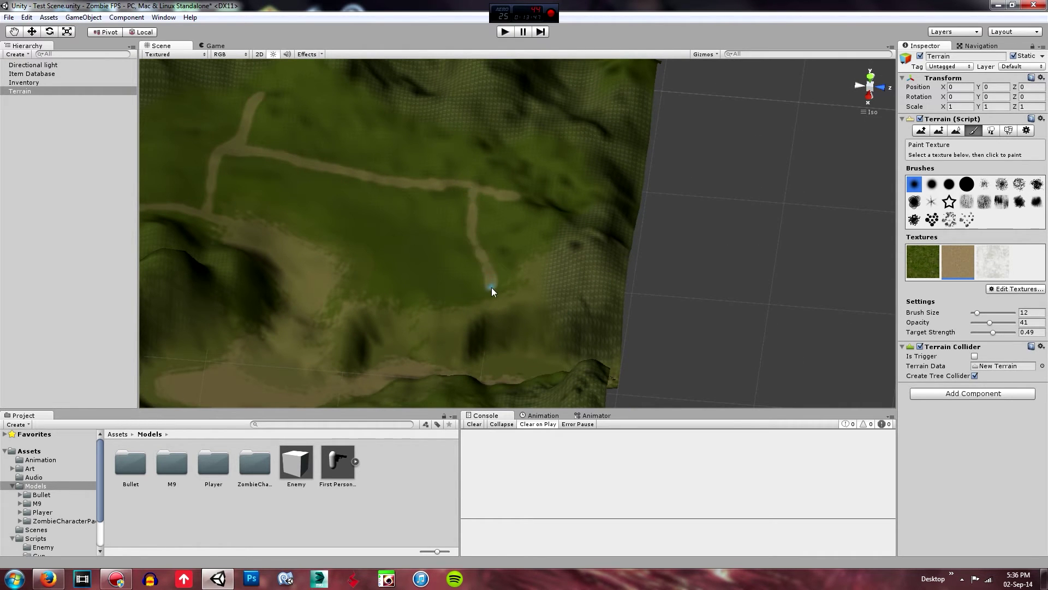
# Examine the painted dirt paths, lake basin and surrounding mountains across the whole terrain from several angles
pyautogui.moveTo(433, 318); pyautogui.dragTo(655, 220, button='middle')
pyautogui.scroll(-6, 655, 220)
pyautogui.keyDown('alt'); pyautogui.moveTo(643, 243); pyautogui.dragTo(340, 353); pyautogui.keyUp('alt')
pyautogui.scroll(-4, 639, 302)
pyautogui.scroll(12, 629, 294)
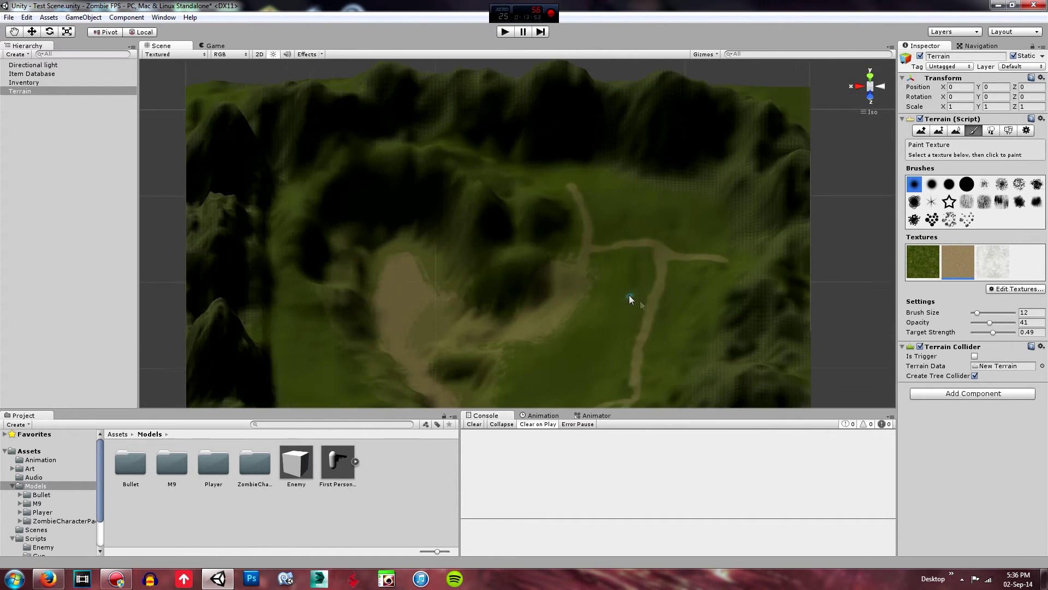
pyautogui.moveTo(629, 294); pyautogui.dragTo(398, 188, button='middle')
pyautogui.scroll(8, 430, 193)
pyautogui.moveTo(306, 257); pyautogui.dragTo(765, 297, button='middle')
pyautogui.scroll(-10, 764, 297)
pyautogui.scroll(-8, 766, 299)
pyautogui.keyDown('alt'); pyautogui.moveTo(766, 303); pyautogui.dragTo(657, 304); pyautogui.keyUp('alt')
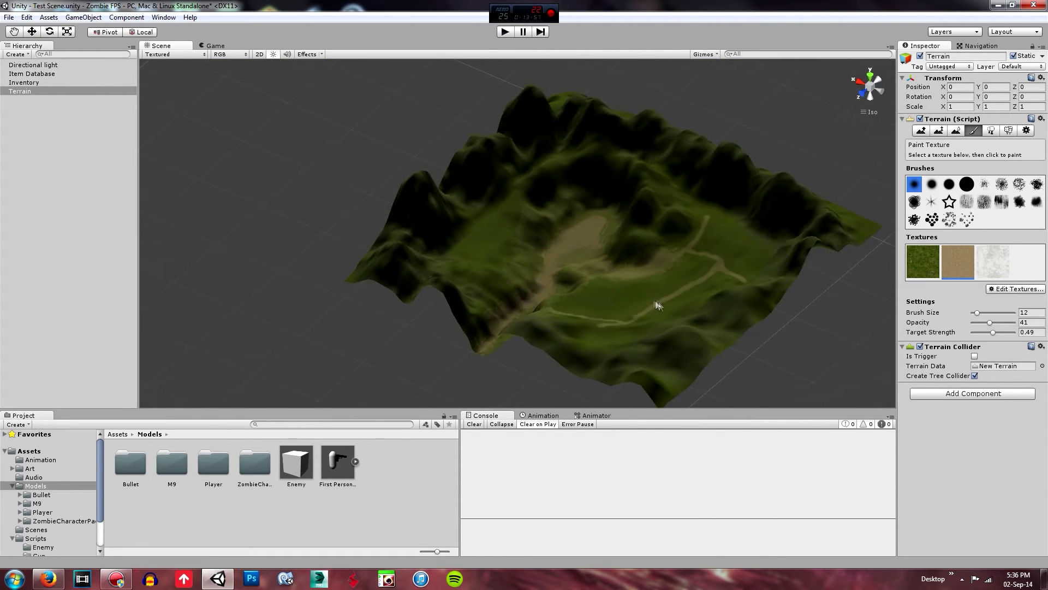
# Paint a round dirt clearing on the grassy plain beside the basin's dirt shore, and blend grass into its centre
pyautogui.scroll(5, 657, 304)
pyautogui.moveTo(657, 298); pyautogui.dragTo(582, 297, button='middle')
pyautogui.scroll(8, 558, 269)
pyautogui.scroll(5, 587, 249)
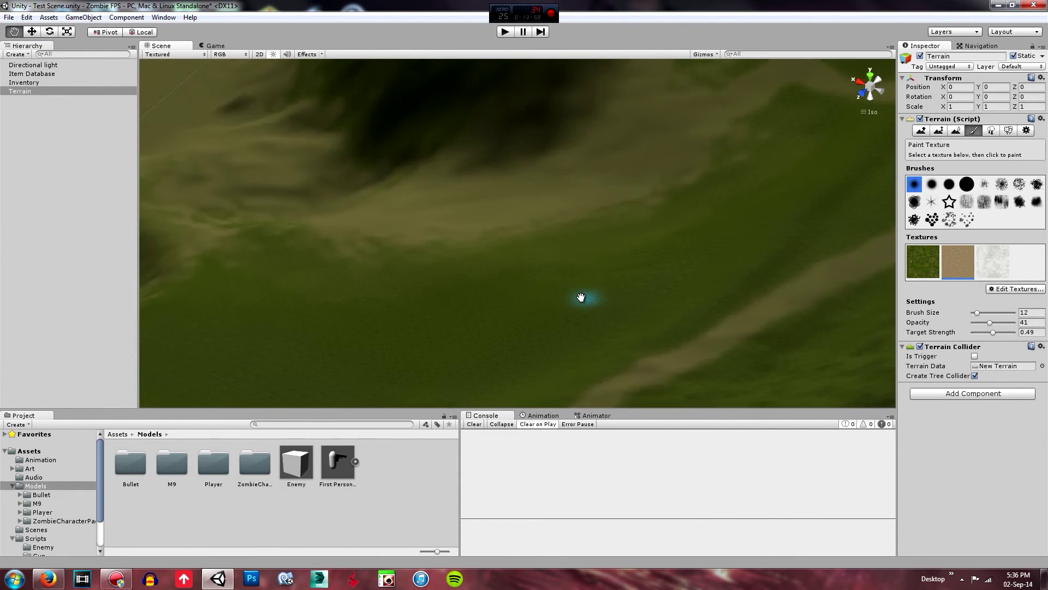
pyautogui.moveTo(471, 285); pyautogui.dragTo(536, 278, button='middle')
pyautogui.scroll(6, 536, 278)
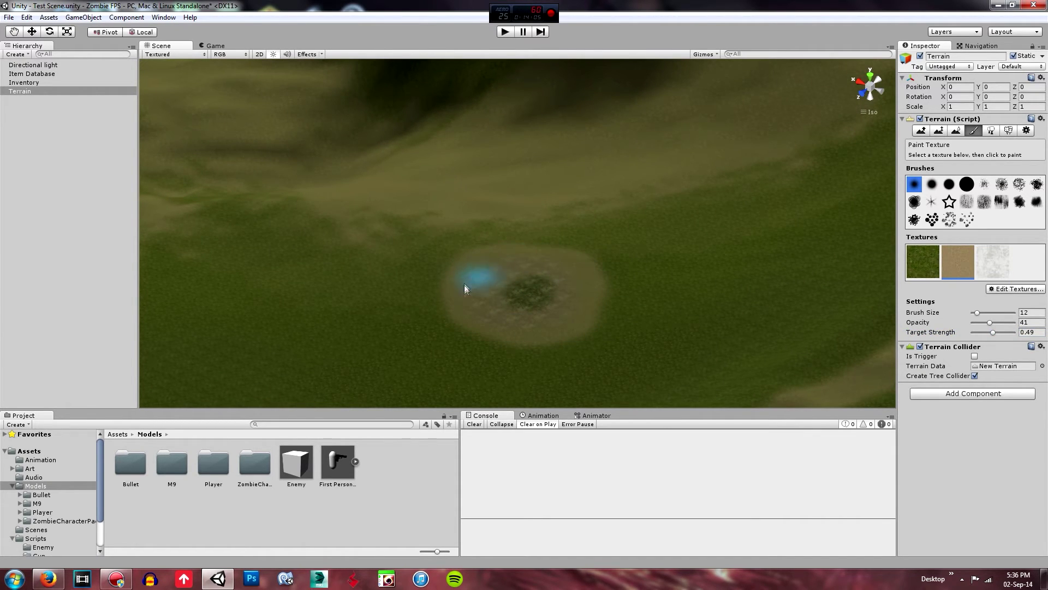
pyautogui.moveTo(428, 316)
pyautogui.keyDown('alt'); pyautogui.mouseDown()
pyautogui.moveTo(608, 246)
pyautogui.moveTo(561, 355)
pyautogui.moveTo(671, 264)
pyautogui.moveTo(672, 235)
pyautogui.moveTo(695, 255)
pyautogui.mouseUp(); pyautogui.keyUp('alt')
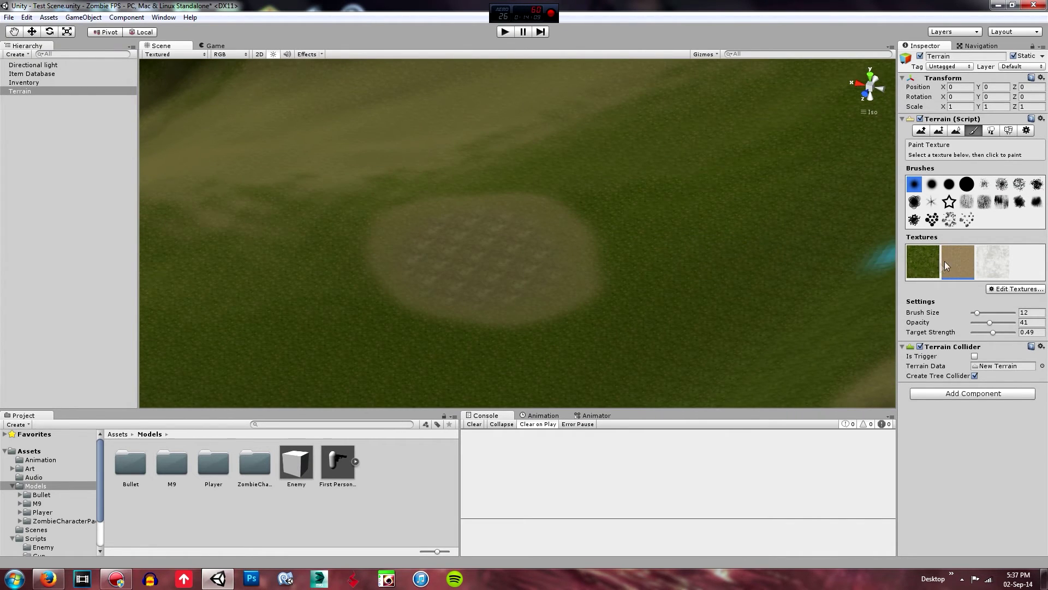
pyautogui.moveTo(480, 288)
pyautogui.mouseDown()
pyautogui.moveTo(437, 279)
pyautogui.moveTo(517, 271)
pyautogui.mouseUp()
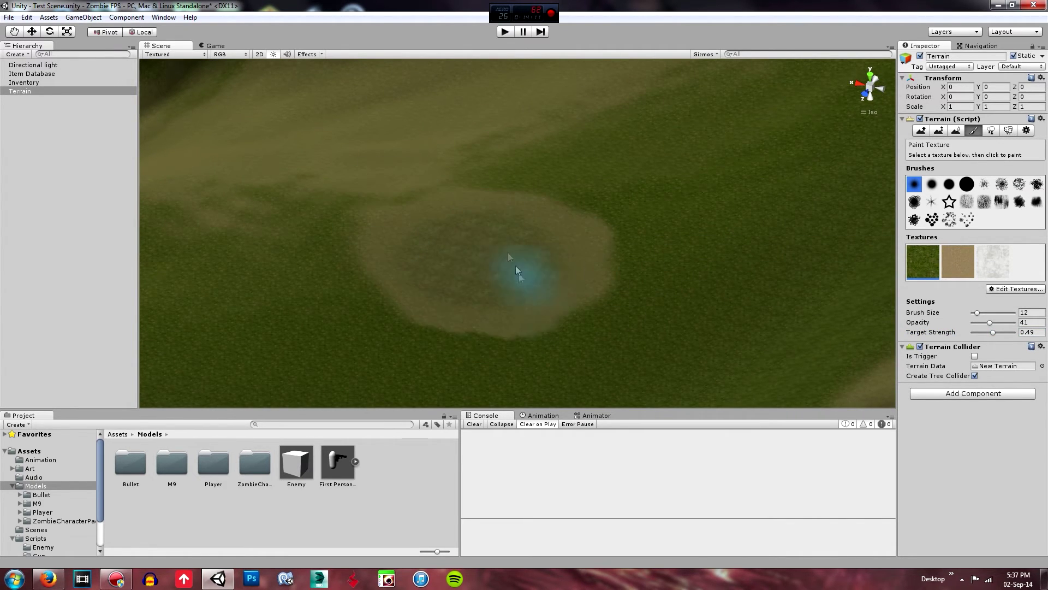
# Paint a short dirt path joining the round clearing to the long path across the plain
pyautogui.scroll(-3, 539, 315)
pyautogui.moveTo(539, 315)
pyautogui.keyDown('alt'); pyautogui.mouseDown()
pyautogui.moveTo(657, 300)
pyautogui.moveTo(572, 302)
pyautogui.moveTo(660, 300)
pyautogui.moveTo(545, 289)
pyautogui.mouseUp(); pyautogui.keyUp('alt')
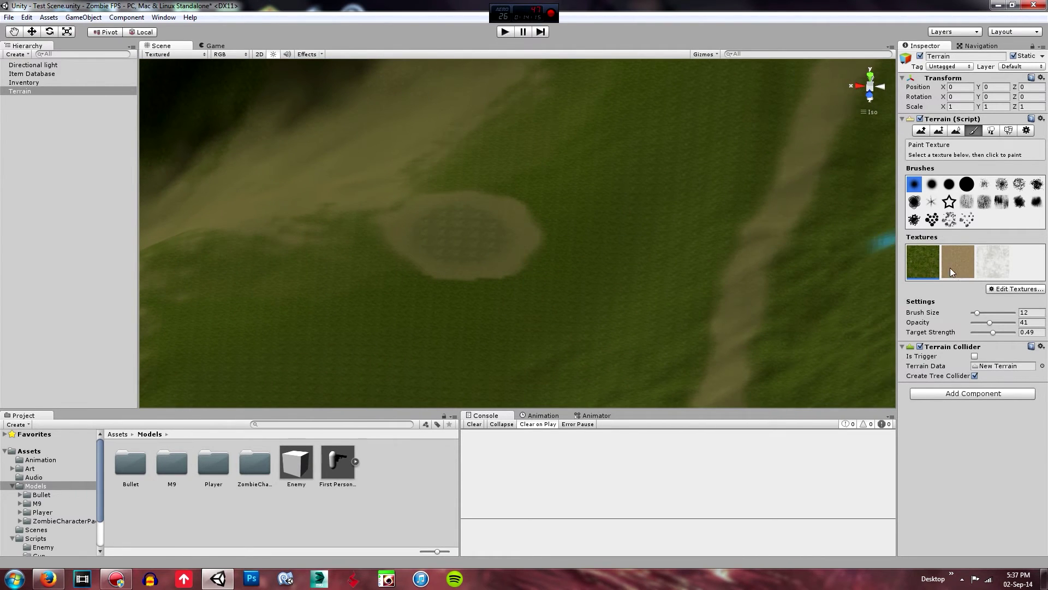
pyautogui.scroll(-4, 742, 266)
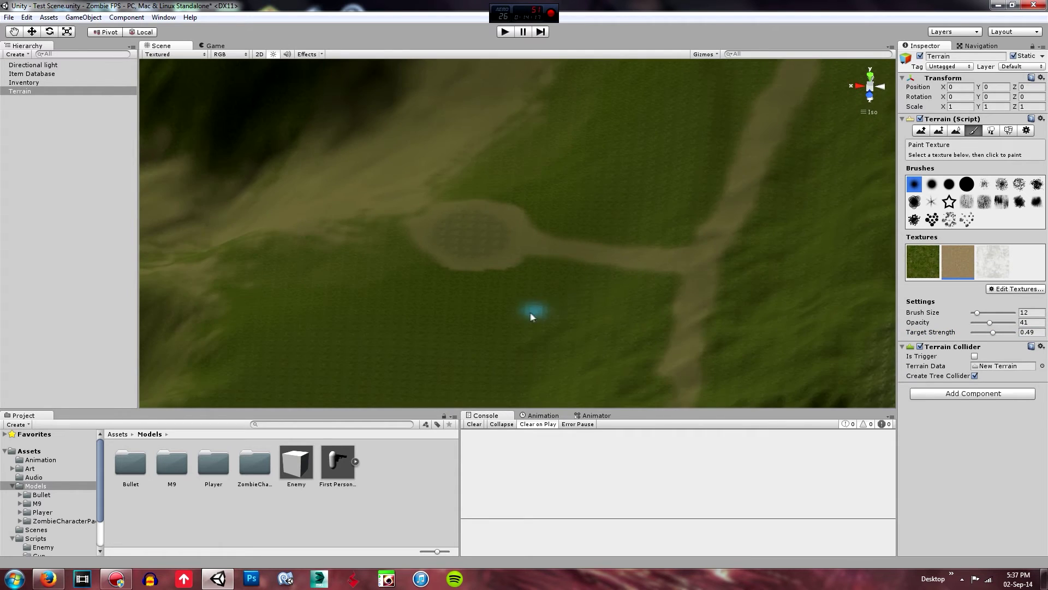
# Save the scene and deselect the terrain
pyautogui.scroll(10, 524, 298)
pyautogui.moveTo(505, 260); pyautogui.dragTo(507, 324, button='middle')
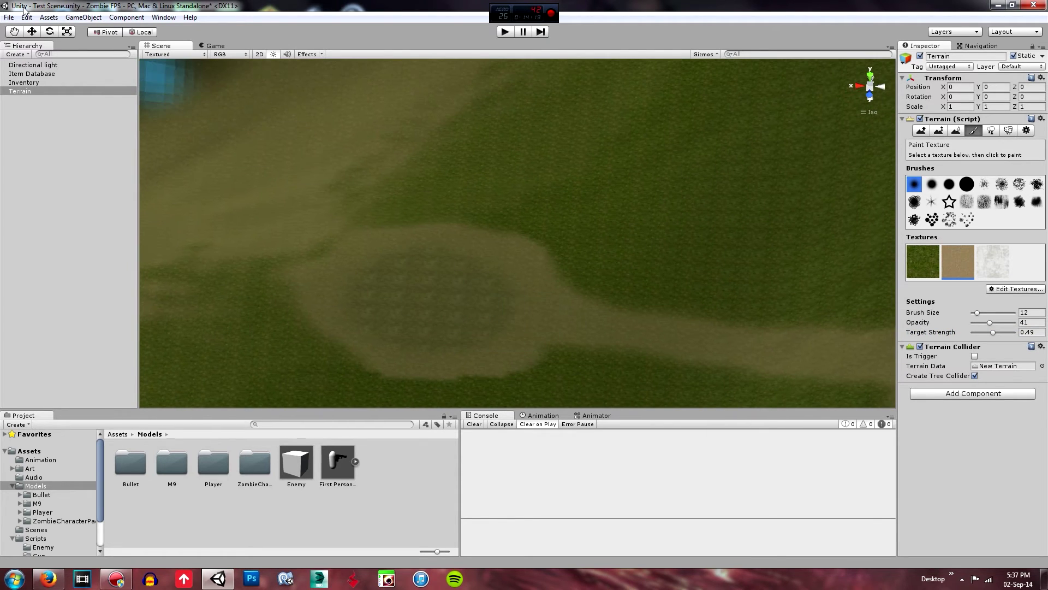
pyautogui.click(129, 164)
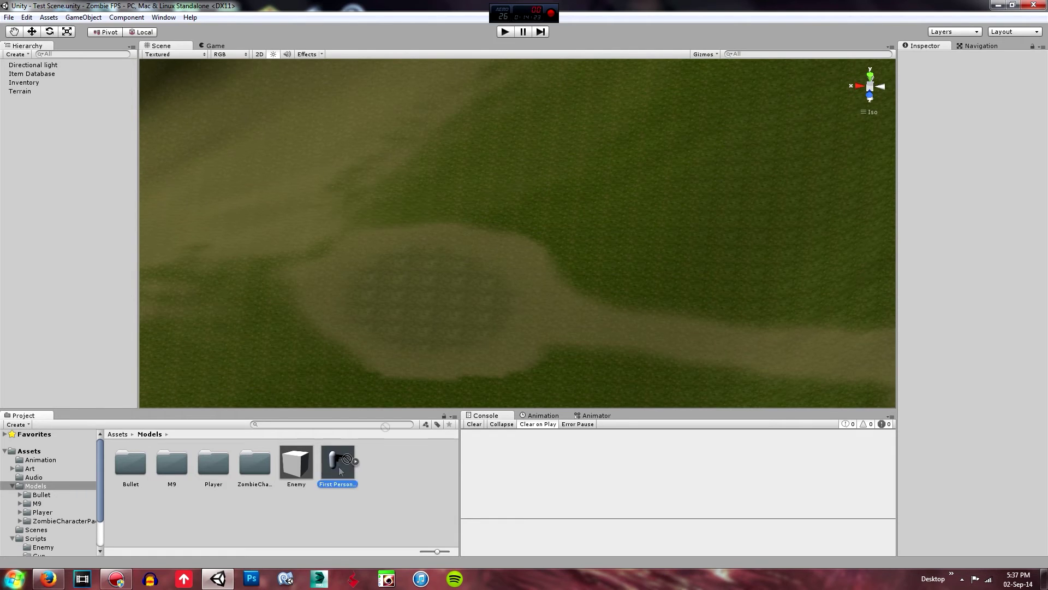
# Place the First Person Controller prefab in the round clearing and raise it above the ground to about Y 26.8
pyautogui.moveTo(449, 303); pyautogui.dragTo(448, 295)
pyautogui.scroll(5, 448, 296)
pyautogui.moveTo(443, 305); pyautogui.dragTo(465, 284, button='middle')
pyautogui.moveTo(465, 284); pyautogui.dragTo(488, 271, button='right')
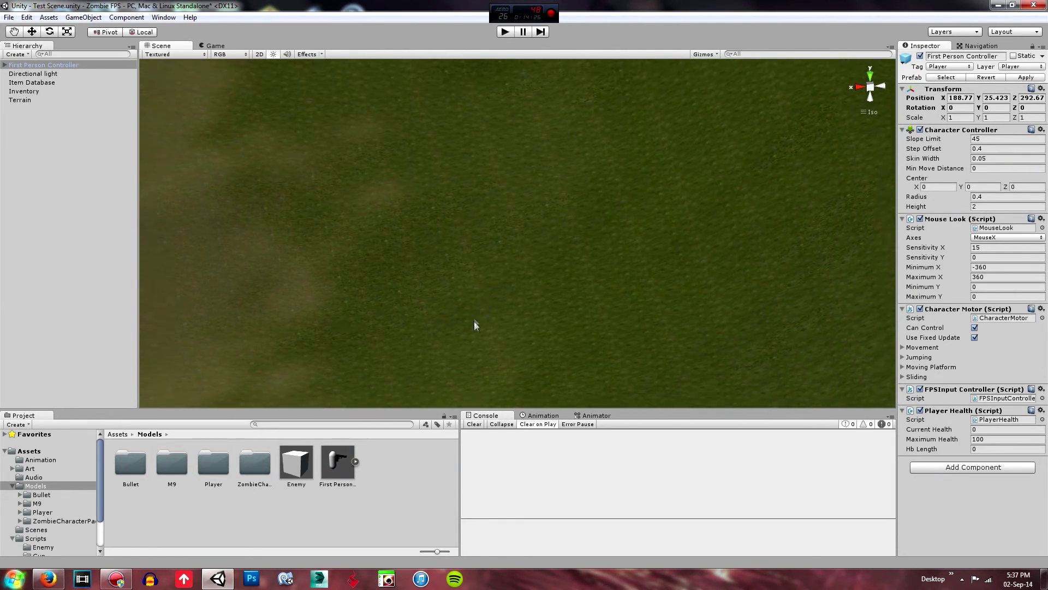
pyautogui.scroll(-10, 474, 321)
pyautogui.moveTo(471, 317); pyautogui.dragTo(582, 97, button='middle')
pyautogui.scroll(8, 503, 254)
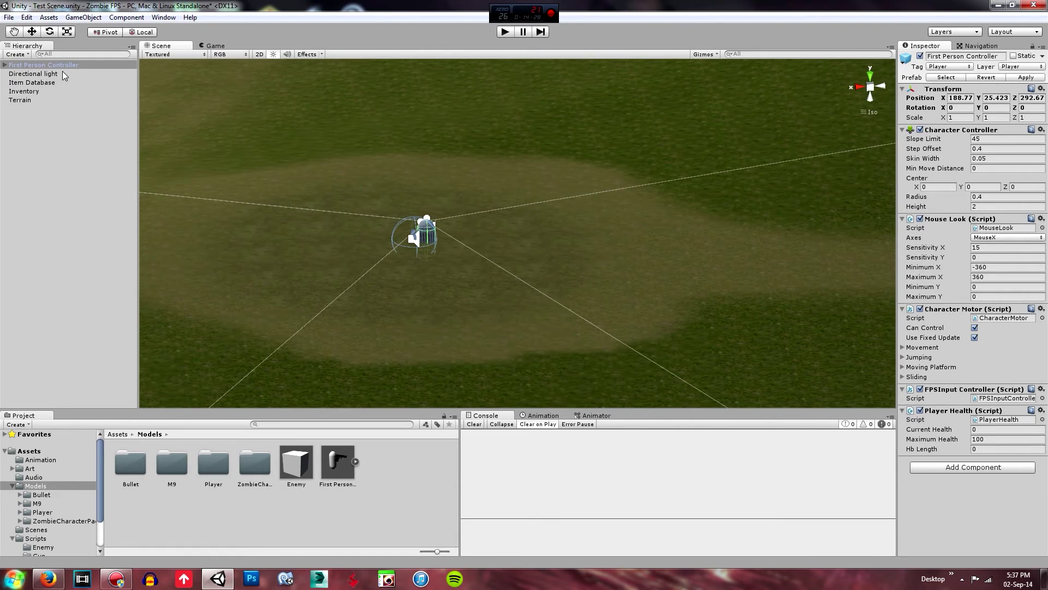
pyautogui.doubleClick(44, 65)
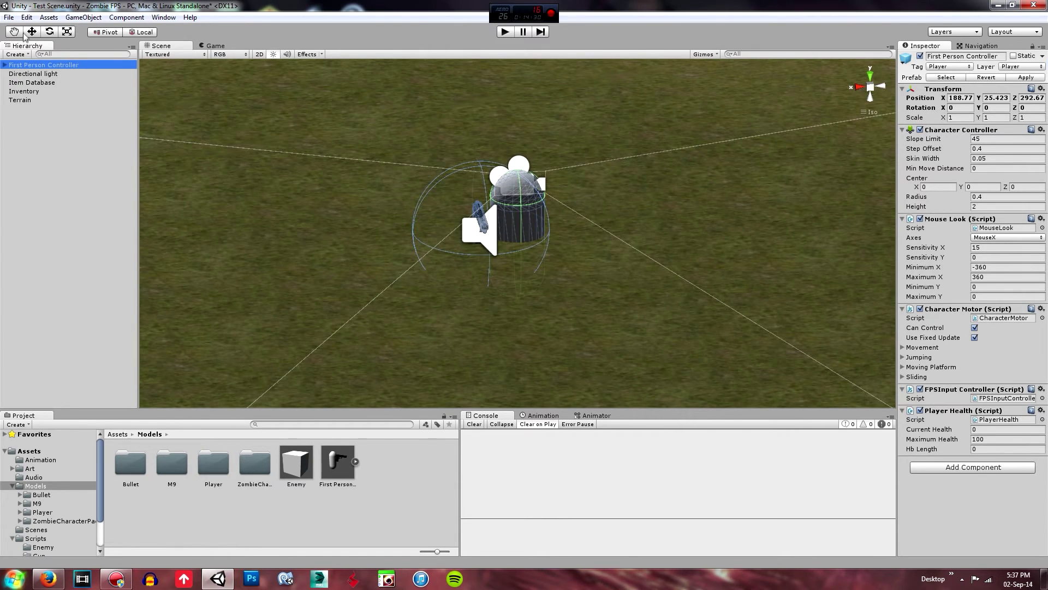
pyautogui.moveTo(520, 197); pyautogui.dragTo(521, 103)
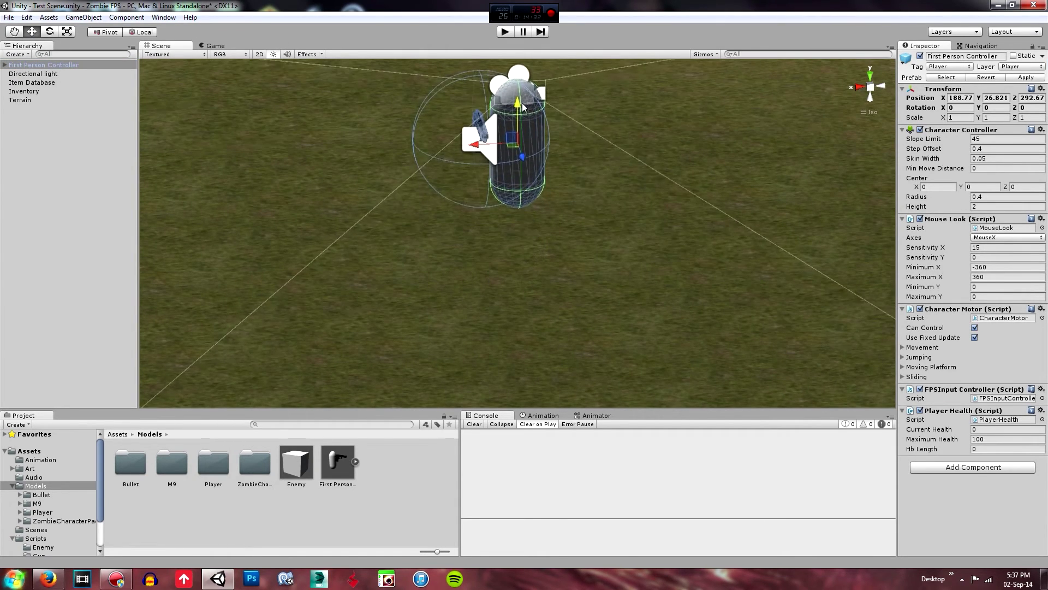
# Place the Enemy prefab in the clearing, a short distance from the First Person Controller
pyautogui.moveTo(622, 209); pyautogui.dragTo(603, 335, button='middle')
pyautogui.moveTo(602, 338)
pyautogui.mouseDown(button='right')
pyautogui.moveTo(593, 349)
pyautogui.moveTo(606, 299)
pyautogui.moveTo(601, 313)
pyautogui.moveTo(617, 324)
pyautogui.mouseUp(button='right')
pyautogui.scroll(-5, 612, 333)
pyautogui.scroll(-4, 611, 335)
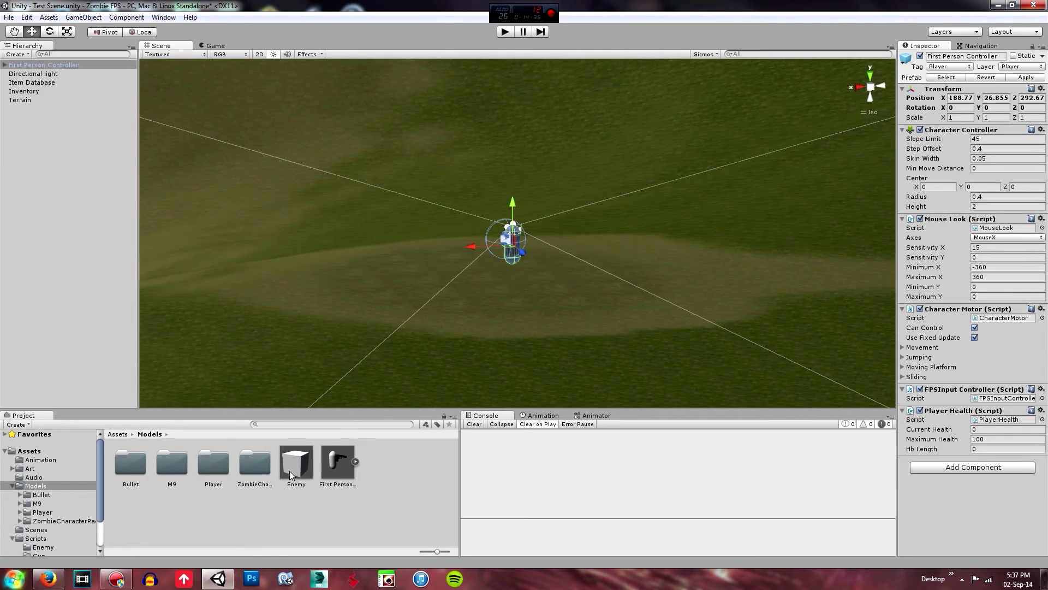
pyautogui.moveTo(607, 337); pyautogui.dragTo(615, 284)
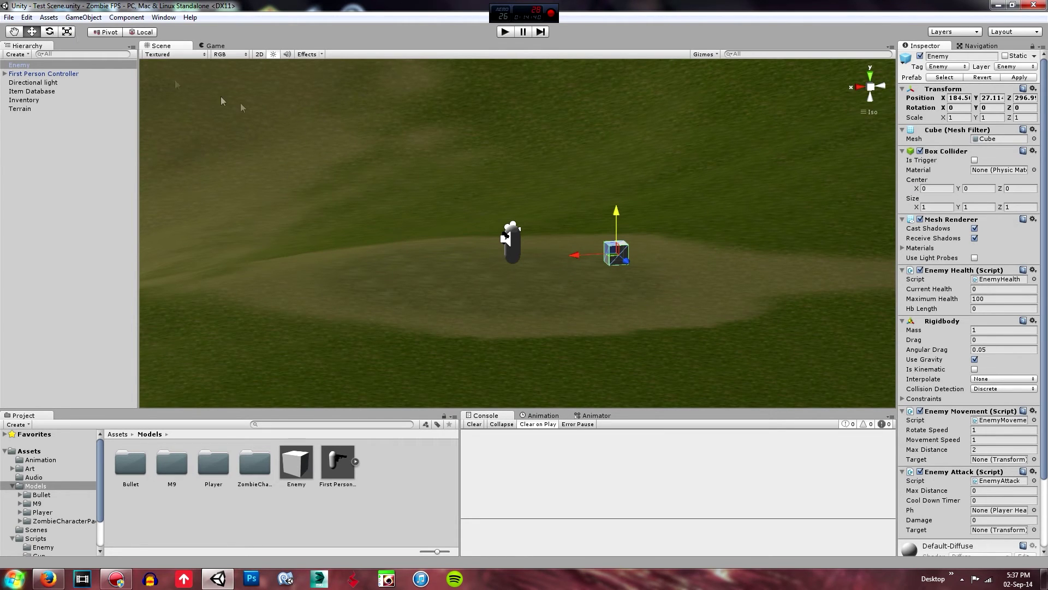
# Run the game and test approaching the enemy cube and shooting it on the new terrain
pyautogui.click(505, 32)
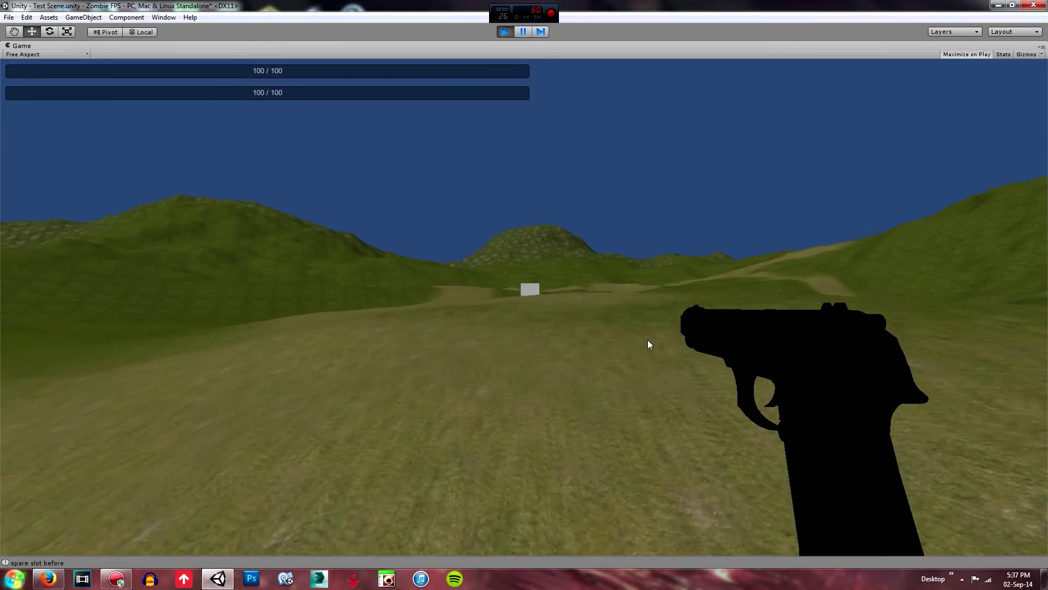
pyautogui.press('w')
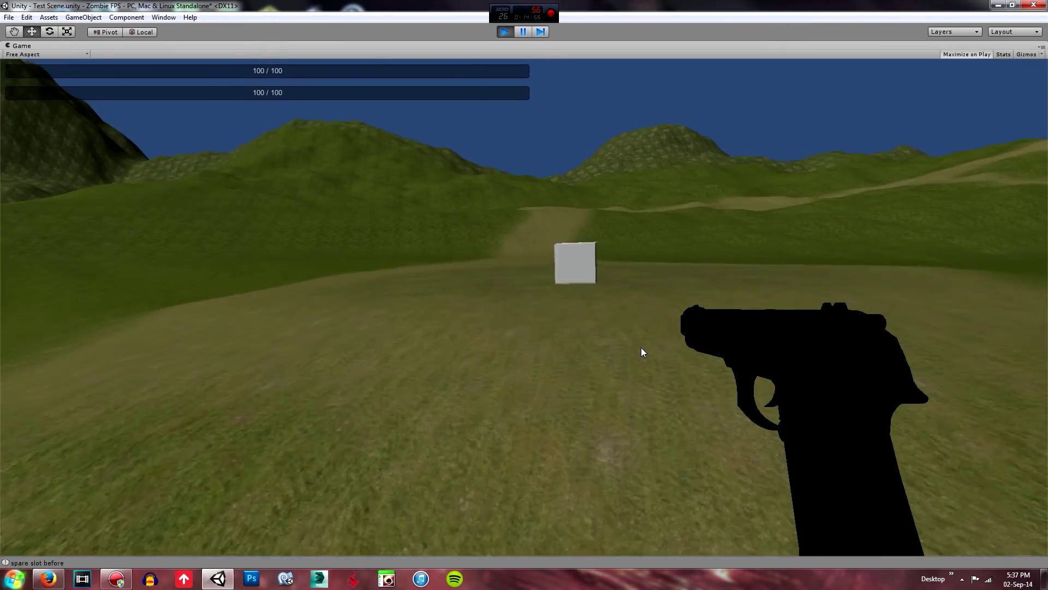
pyautogui.press('w')
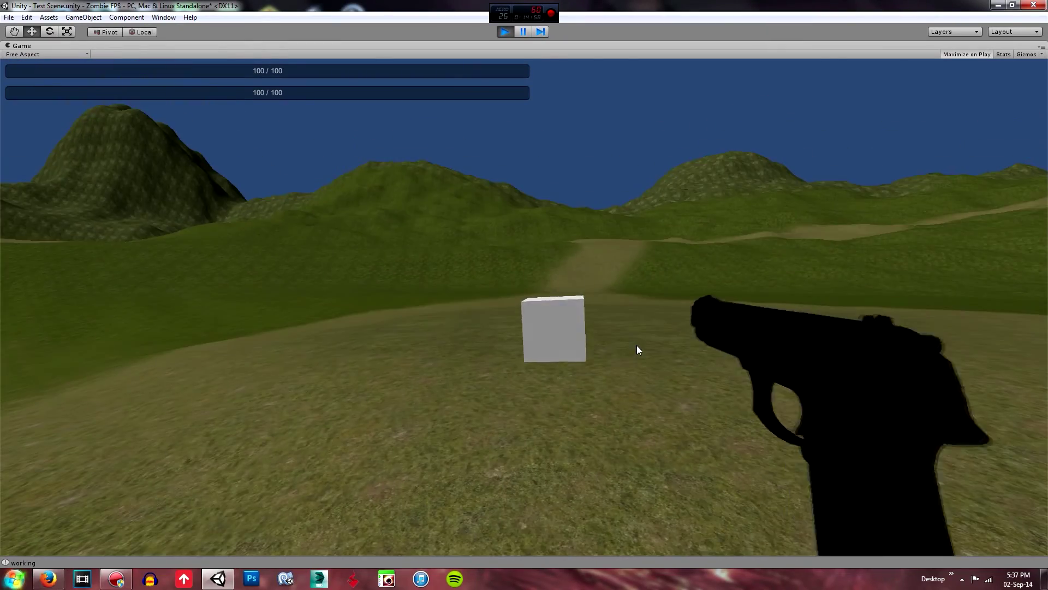
pyautogui.click(640, 348)
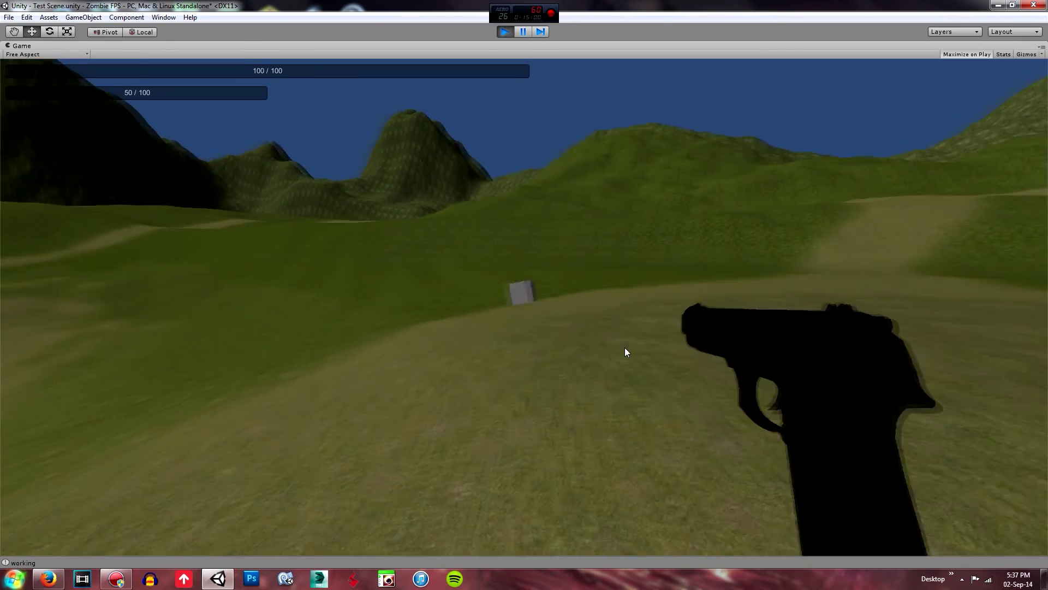
pyautogui.press('w')
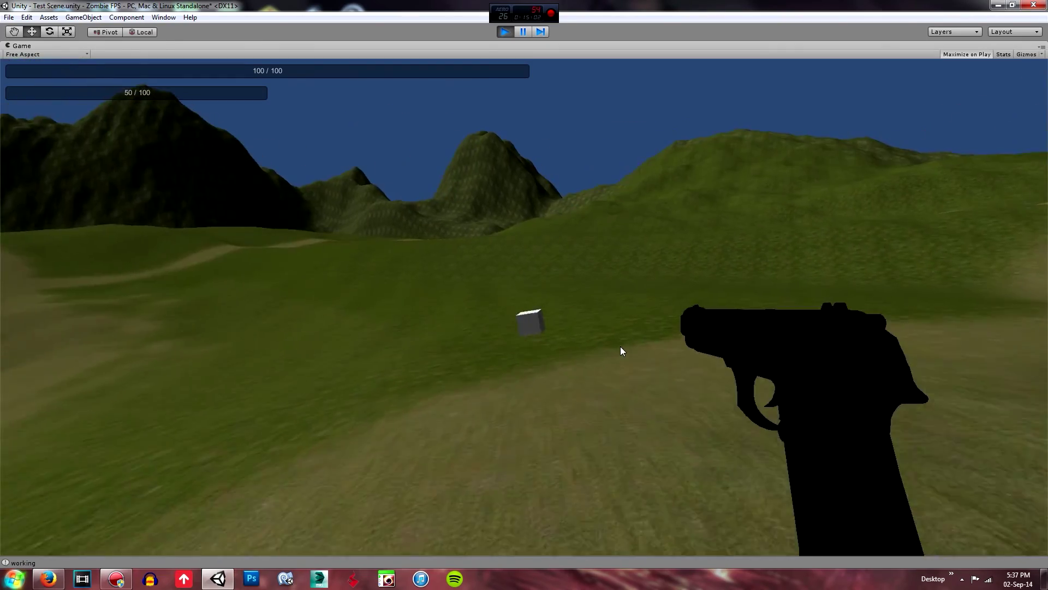
pyautogui.press('w')
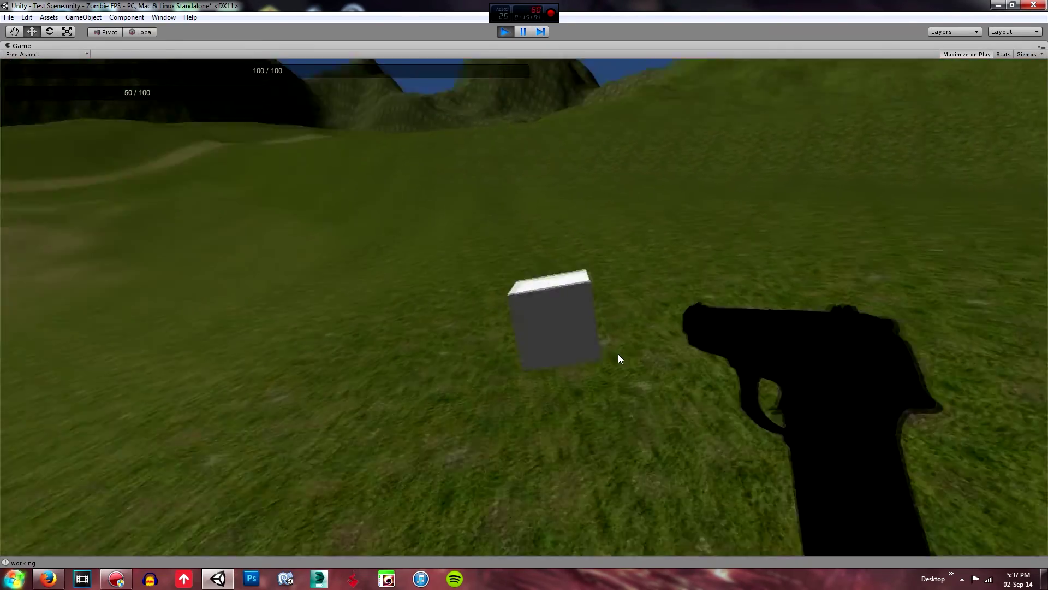
pyautogui.press('w')
pyautogui.hotkey('shift', 'w')
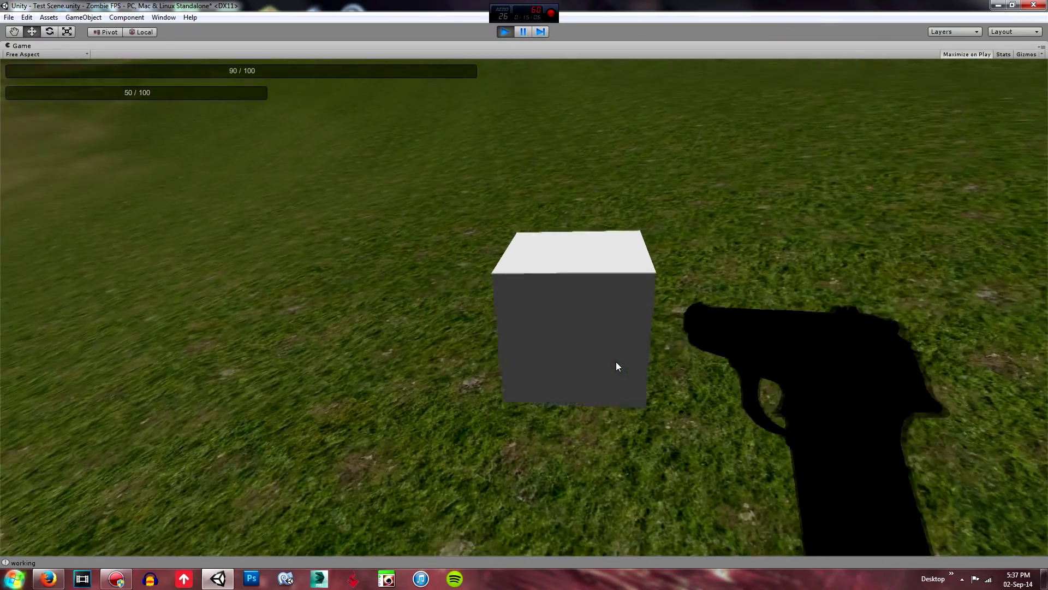
pyautogui.click(618, 364)
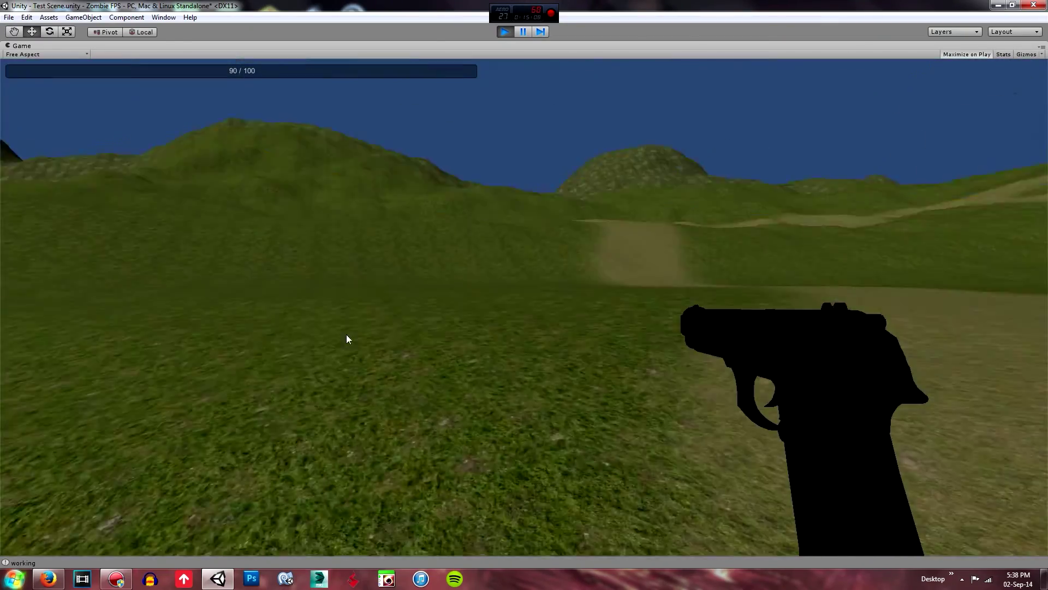
# Walk the player from the clearing toward the lake basin to examine the terrain, slopes and textures in game
pyautogui.press('w')
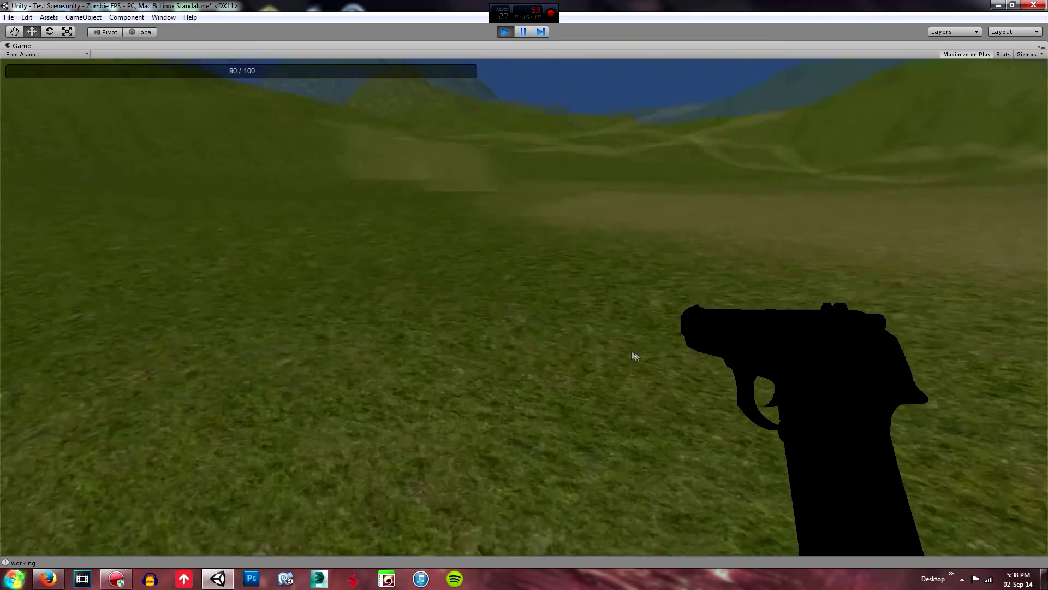
pyautogui.press('w')
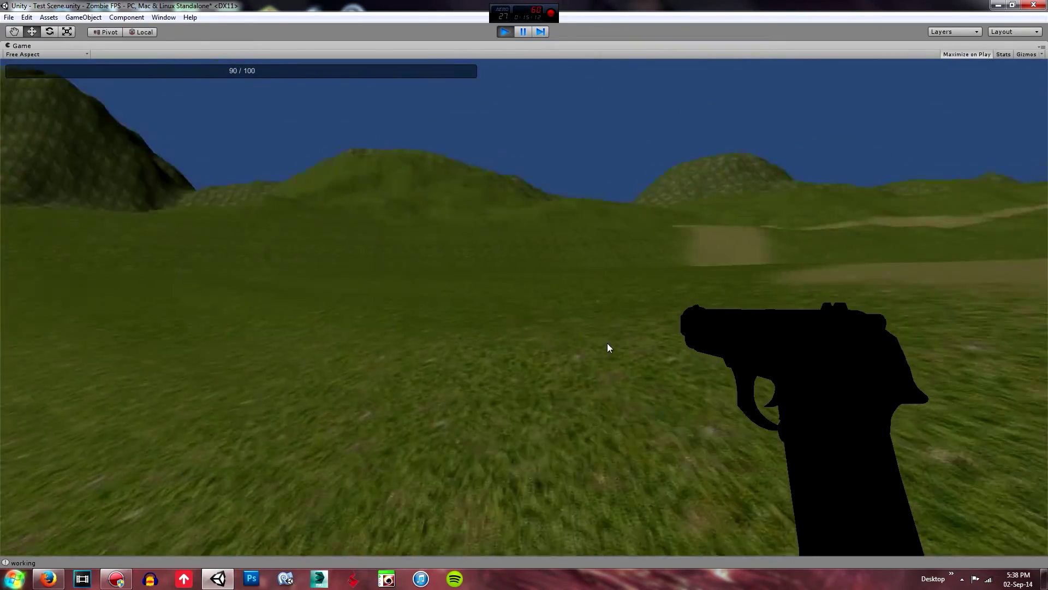
pyautogui.press('w')
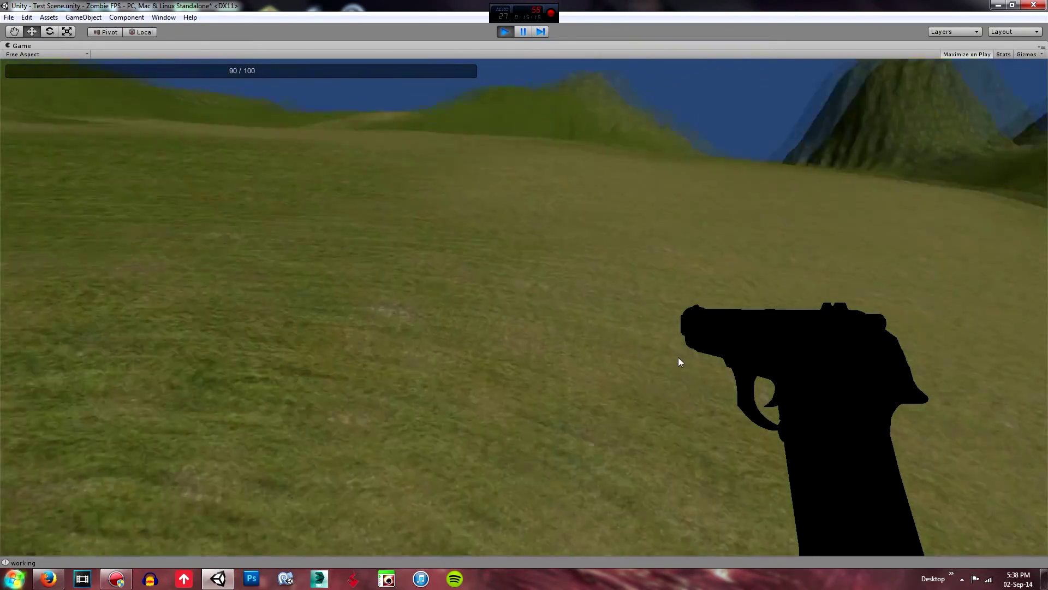
pyautogui.press('w')
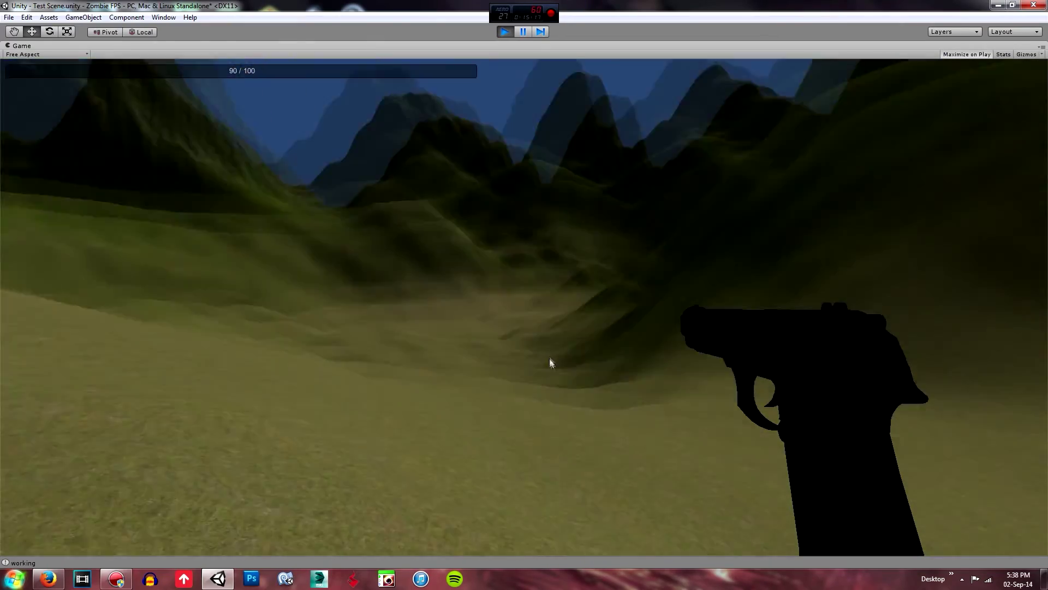
pyautogui.press('w')
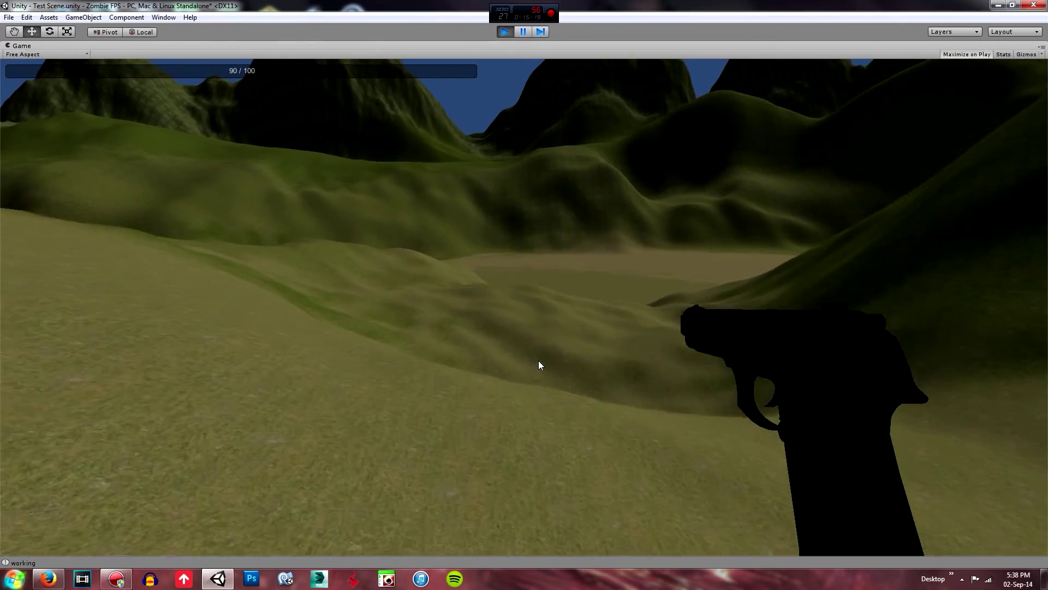
pyautogui.press('w')
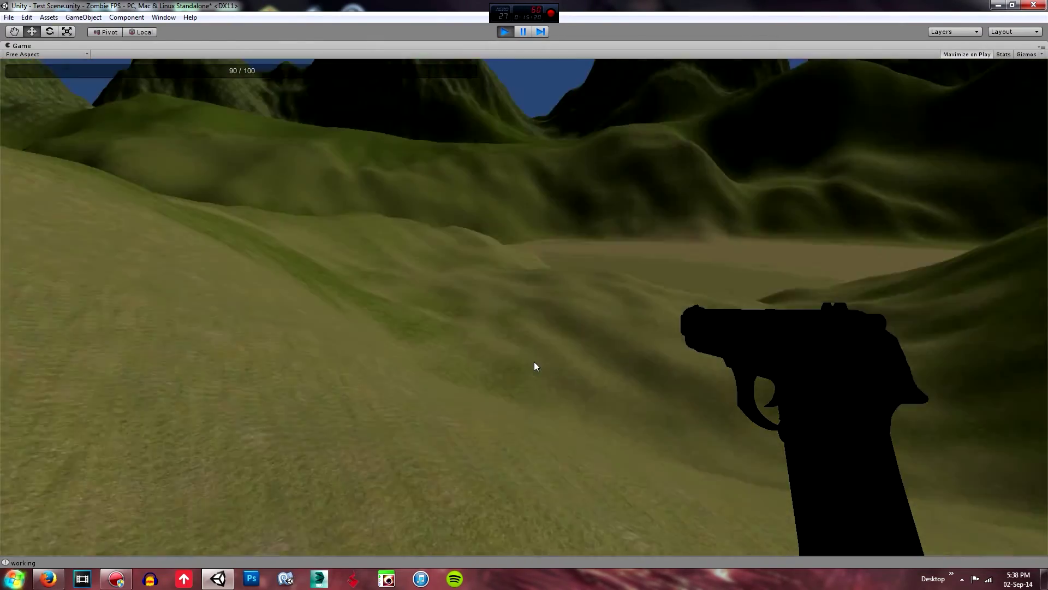
pyautogui.press('w')
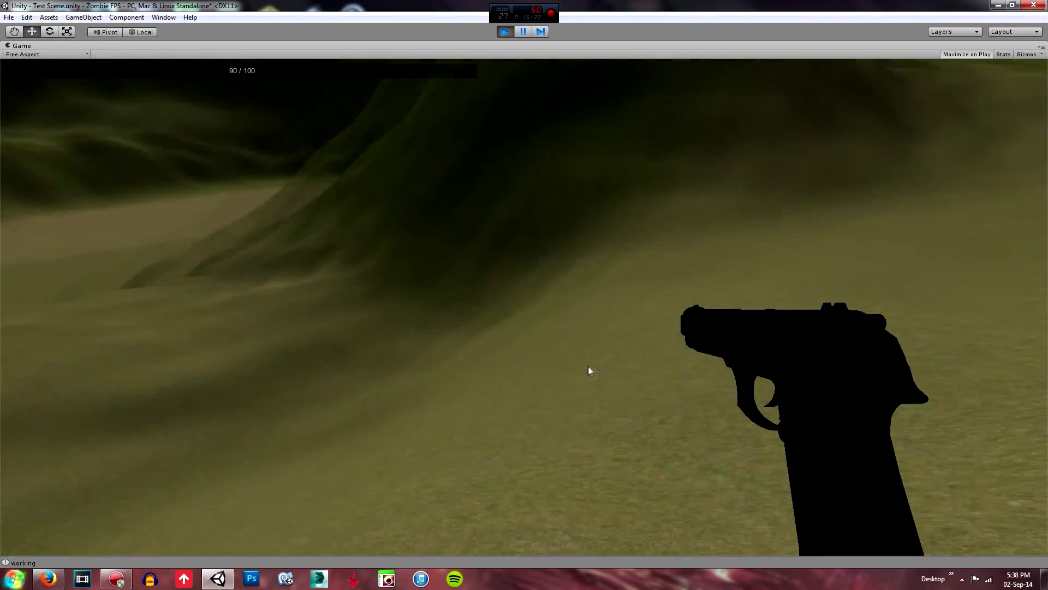
pyautogui.press('w')
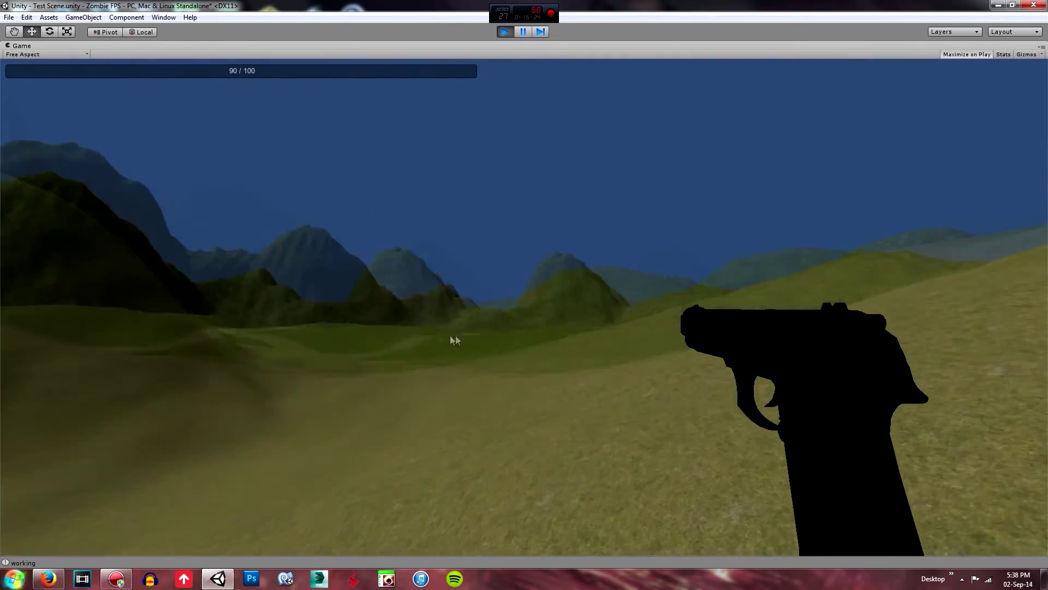
pyautogui.press('w')
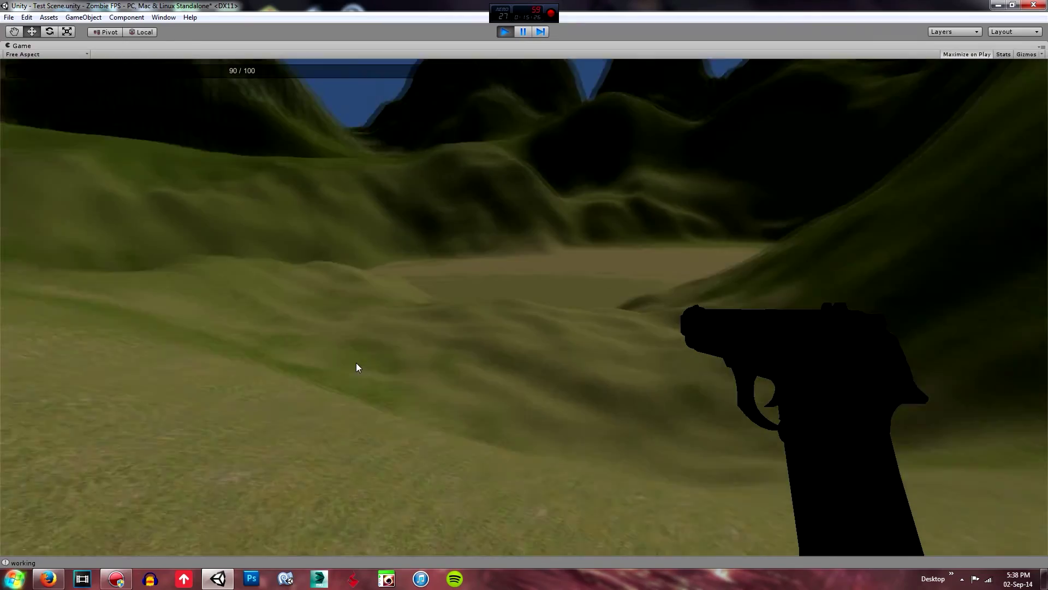
pyautogui.press('w')
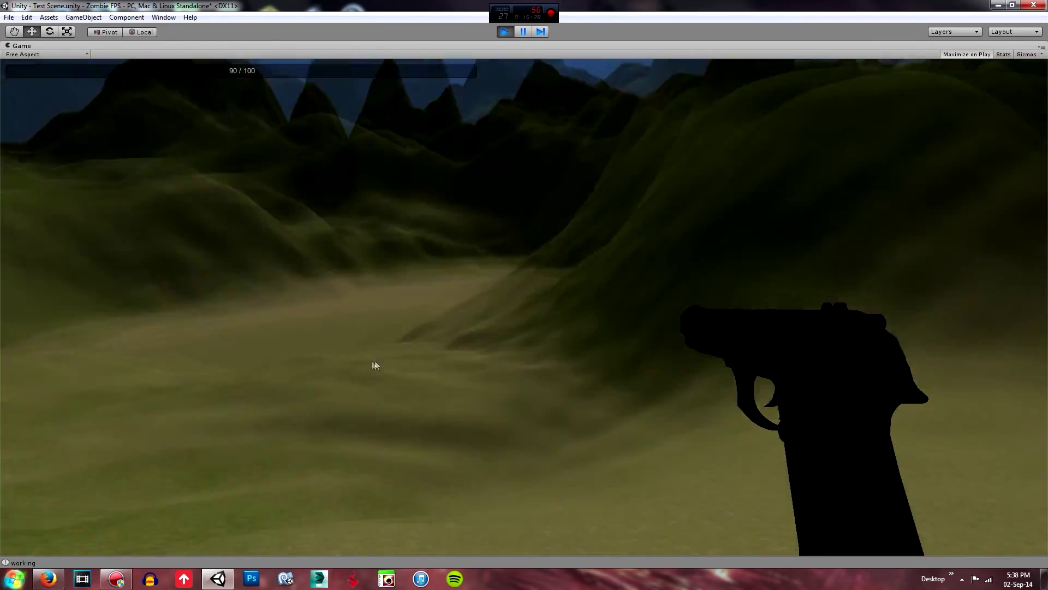
pyautogui.press('w')
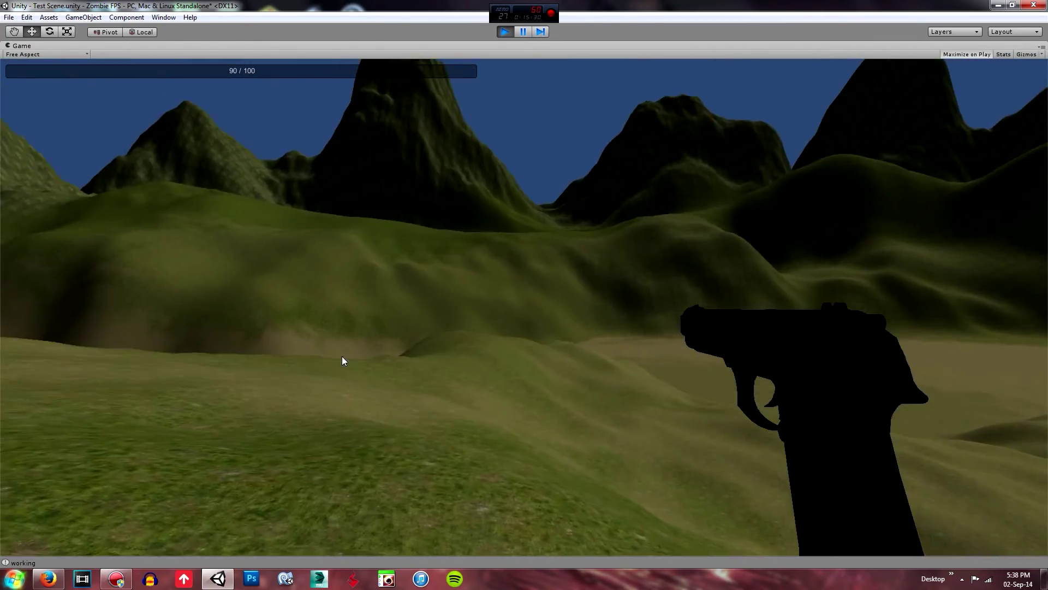
# Stop the running game and examine the overall terrain layout around the lake basin, paths and mountains in the scene
pyautogui.press('w')
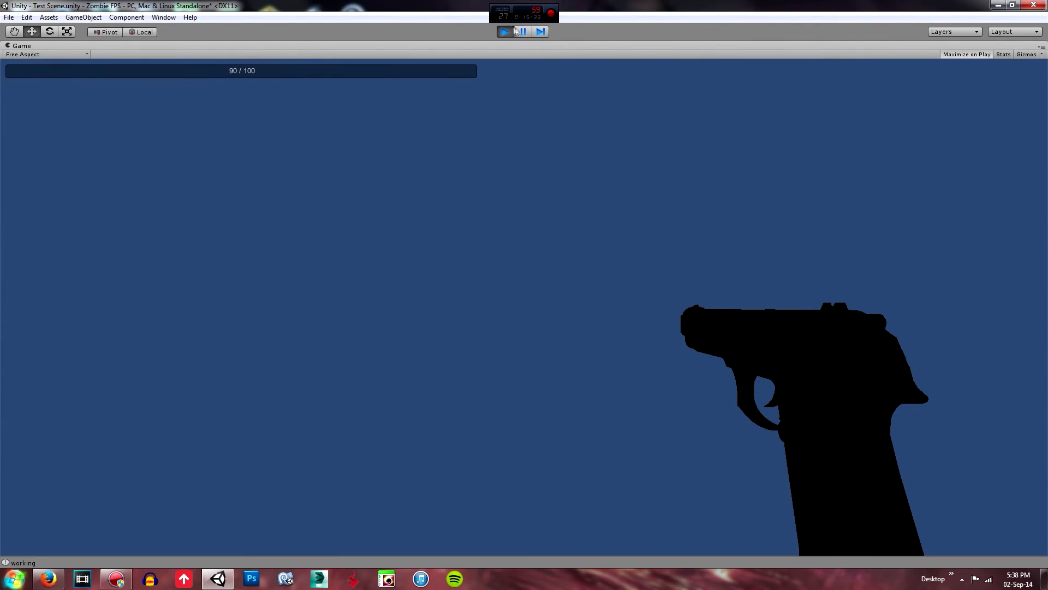
pyautogui.click(512, 31)
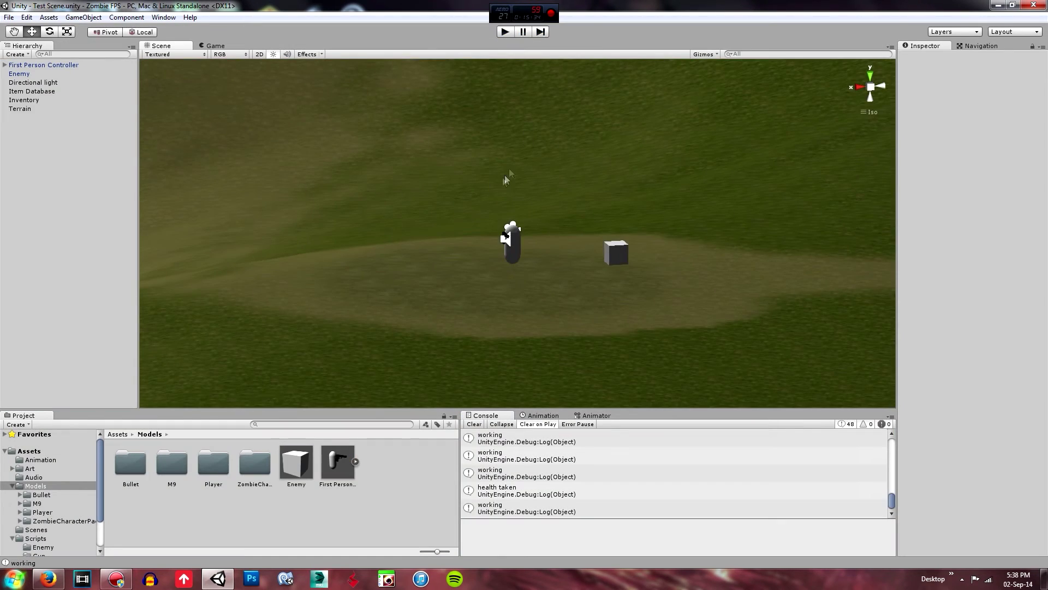
pyautogui.scroll(-12, 625, 246)
pyautogui.moveTo(501, 238); pyautogui.dragTo(746, 199, button='middle')
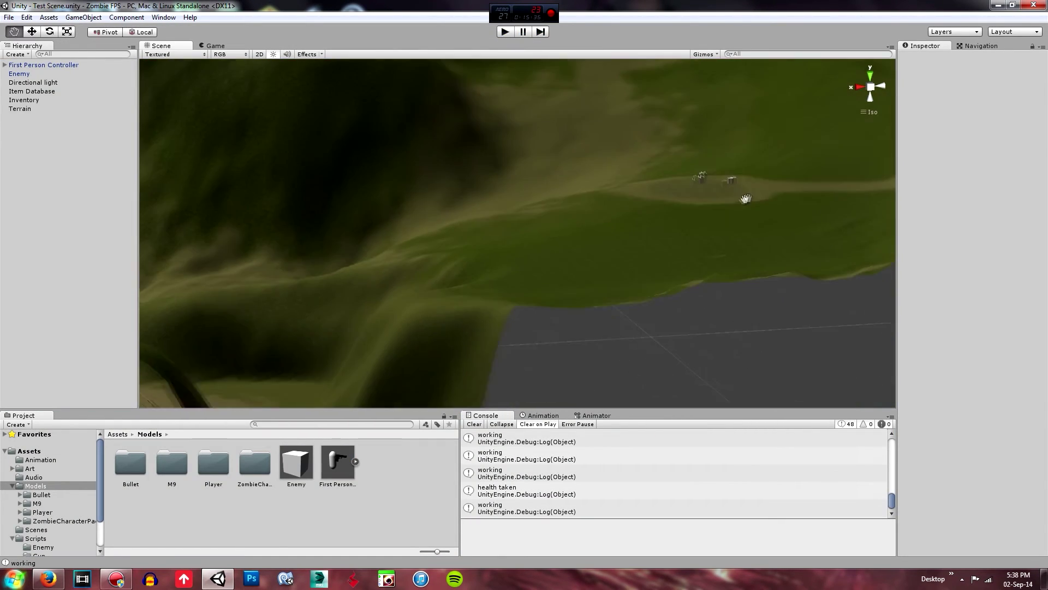
pyautogui.scroll(-5, 711, 213)
pyautogui.scroll(-10, 696, 219)
pyautogui.moveTo(693, 222); pyautogui.dragTo(611, 277, button='right')
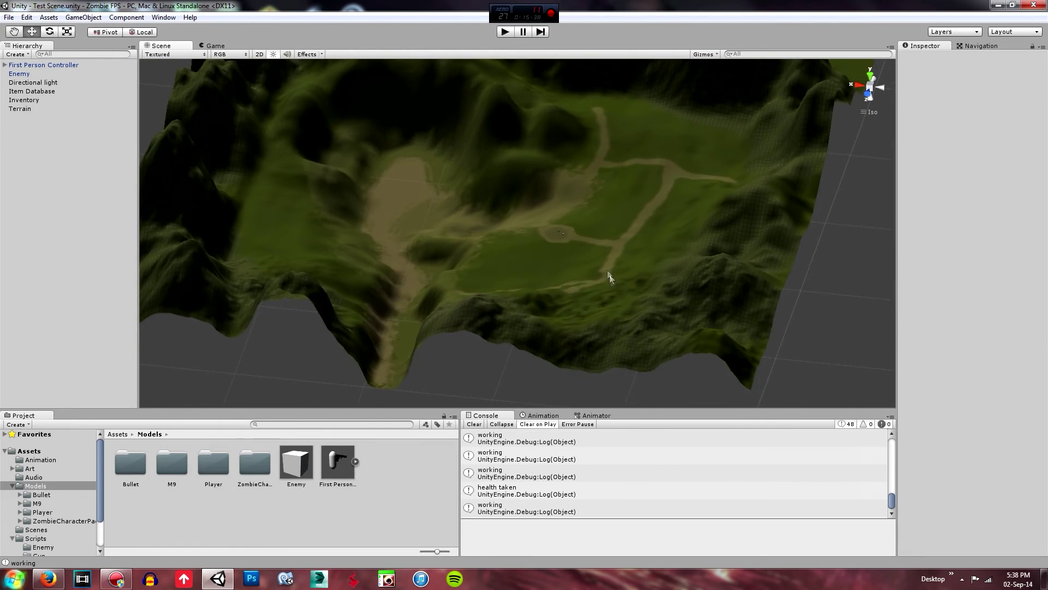
pyautogui.scroll(-3, 611, 273)
pyautogui.moveTo(612, 260); pyautogui.dragTo(613, 293, button='middle')
pyautogui.moveTo(614, 294); pyautogui.dragTo(537, 282, button='right')
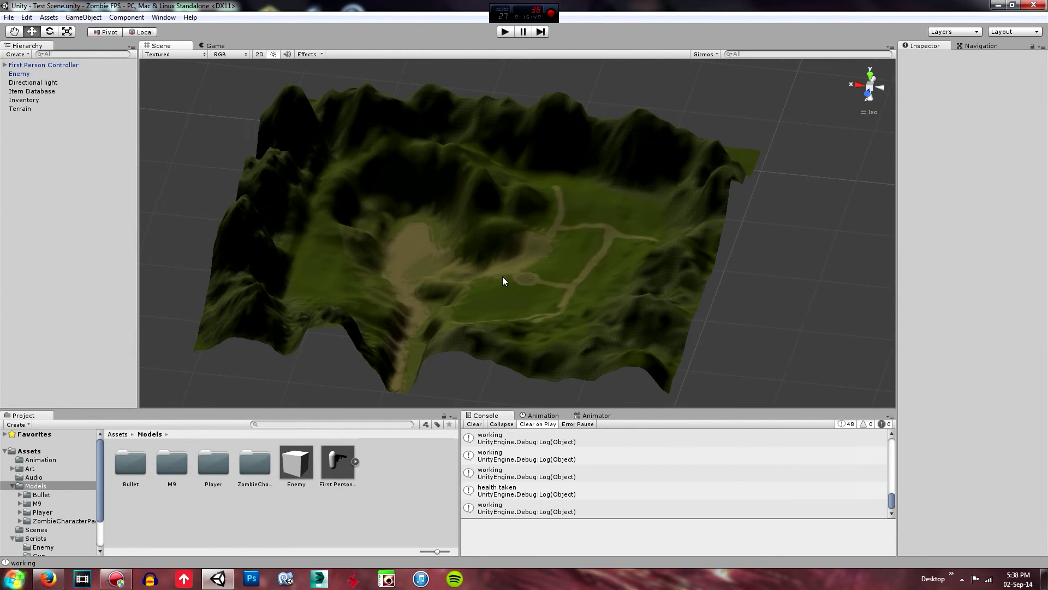
# Import the Water (Basic) package into the project
pyautogui.click(9, 17)
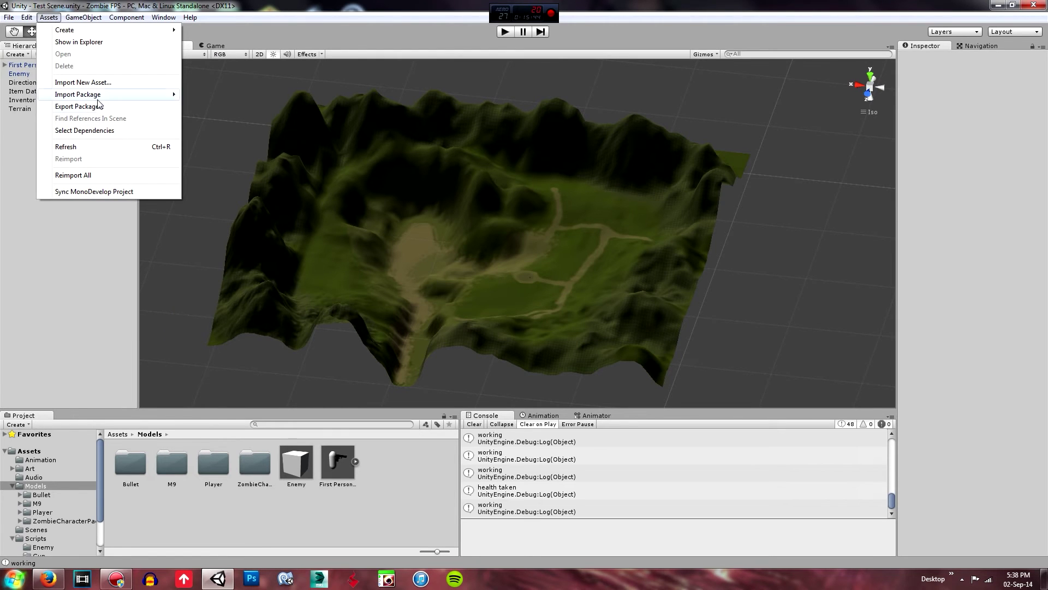
pyautogui.moveTo(122, 97)
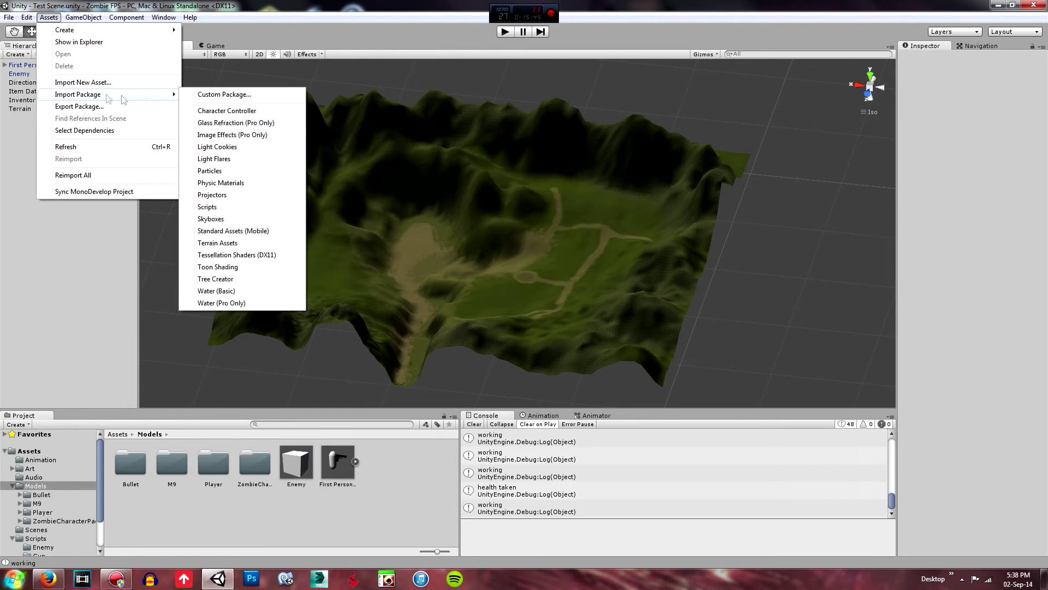
pyautogui.click(243, 293)
pyautogui.click(238, 196)
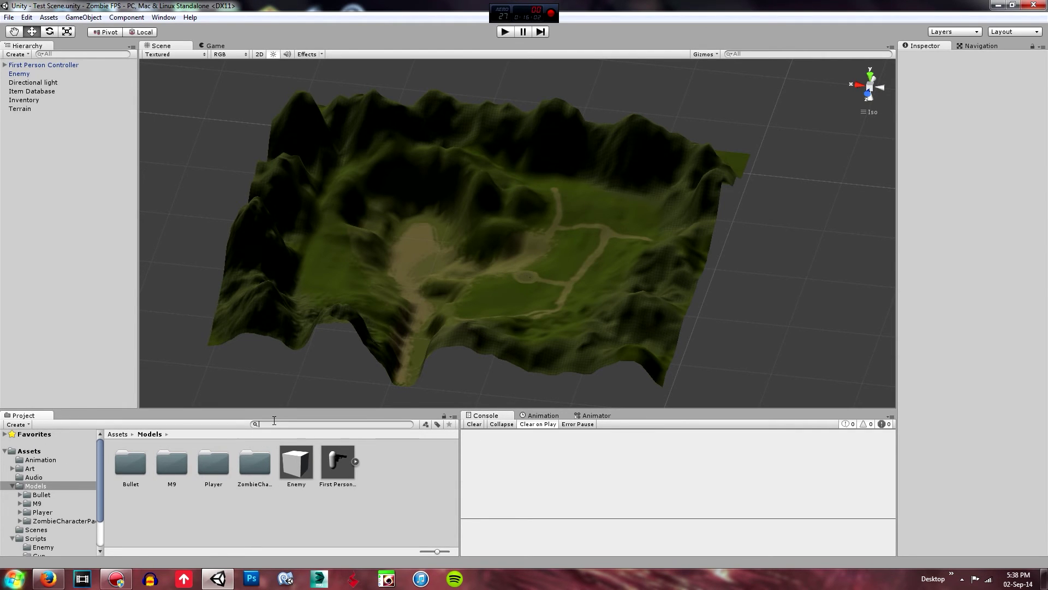
# Place the Daylight Simple Water prefab in the lake basin and scale it uniformly to about 408 × 25.5 × 408
pyautogui.write('water')
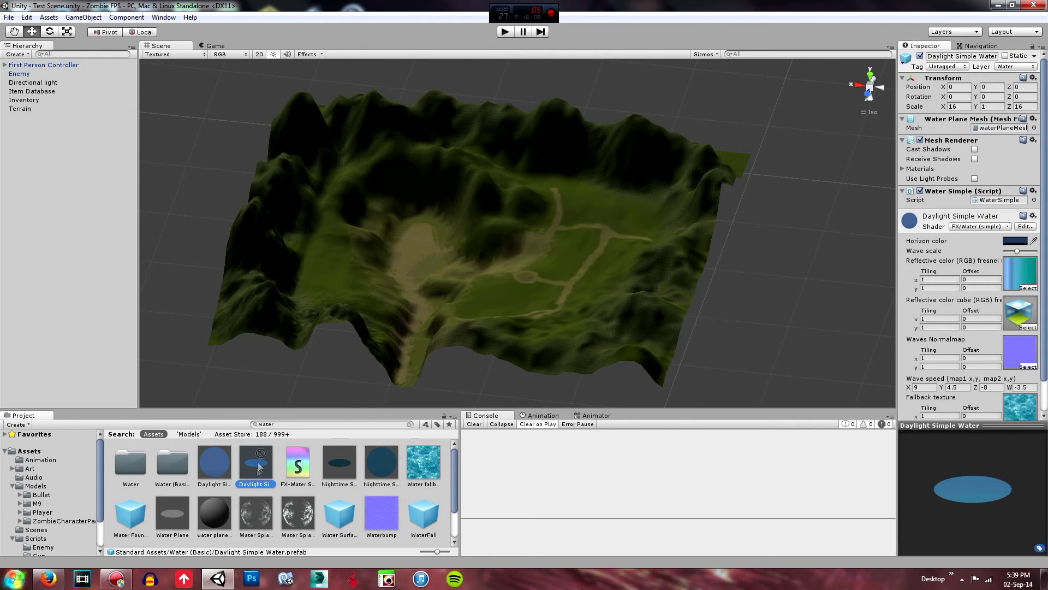
pyautogui.moveTo(417, 271); pyautogui.dragTo(419, 269)
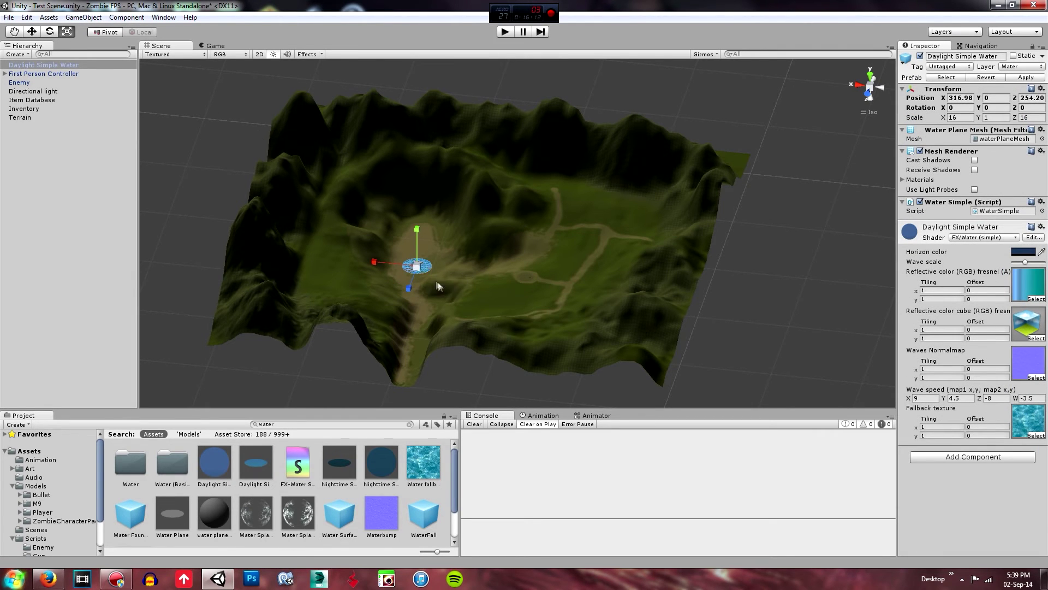
pyautogui.moveTo(531, 247); pyautogui.dragTo(552, 428)
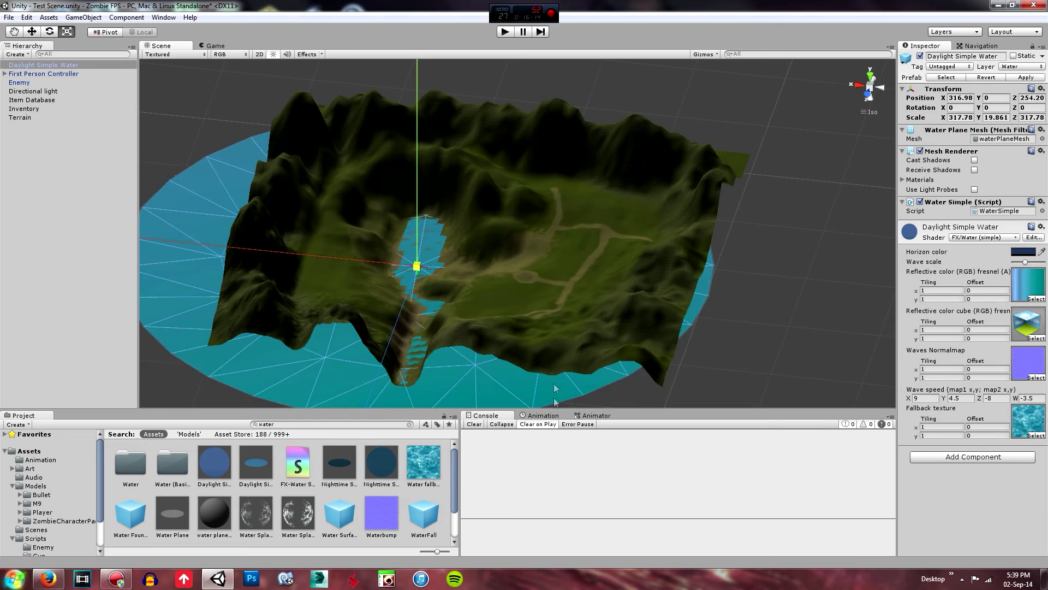
pyautogui.moveTo(555, 389); pyautogui.dragTo(530, 108)
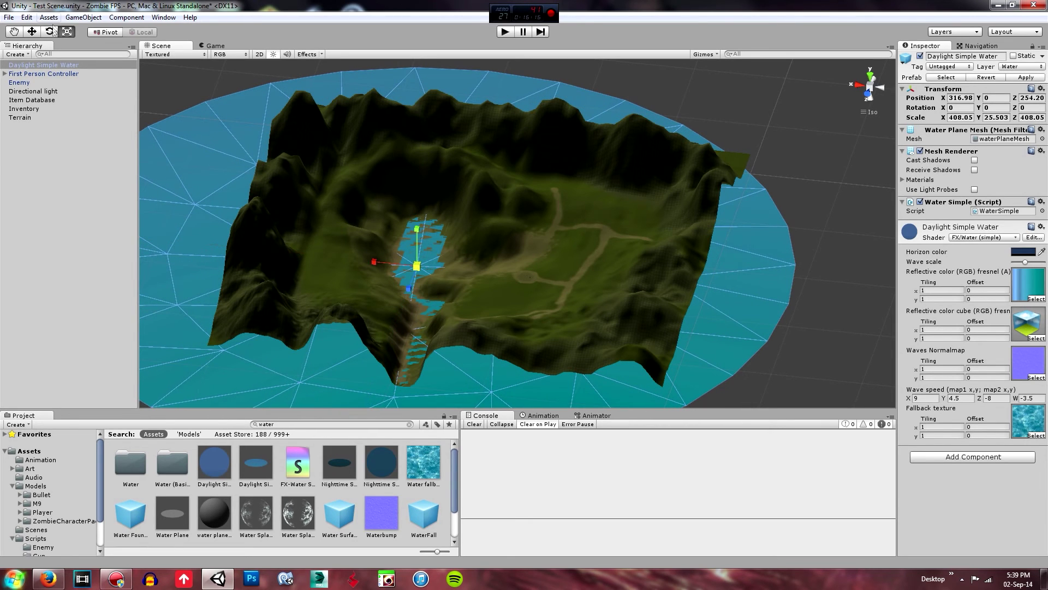
# Center the water plane under the terrain at about X 254 and raise it to about Y 18, filling the lake basin
pyautogui.moveTo(390, 263); pyautogui.dragTo(469, 224)
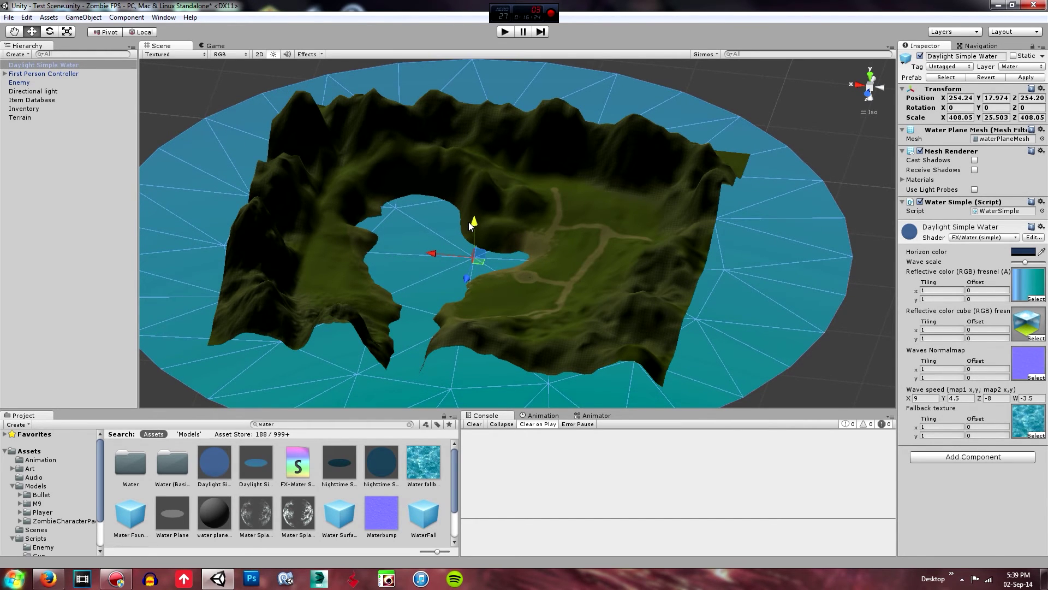
pyautogui.keyDown('alt'); pyautogui.moveTo(784, 397); pyautogui.dragTo(483, 312); pyautogui.keyUp('alt')
pyautogui.scroll(5, 437, 296)
pyautogui.moveTo(438, 296); pyautogui.dragTo(498, 262, button='middle')
pyautogui.scroll(4, 544, 231)
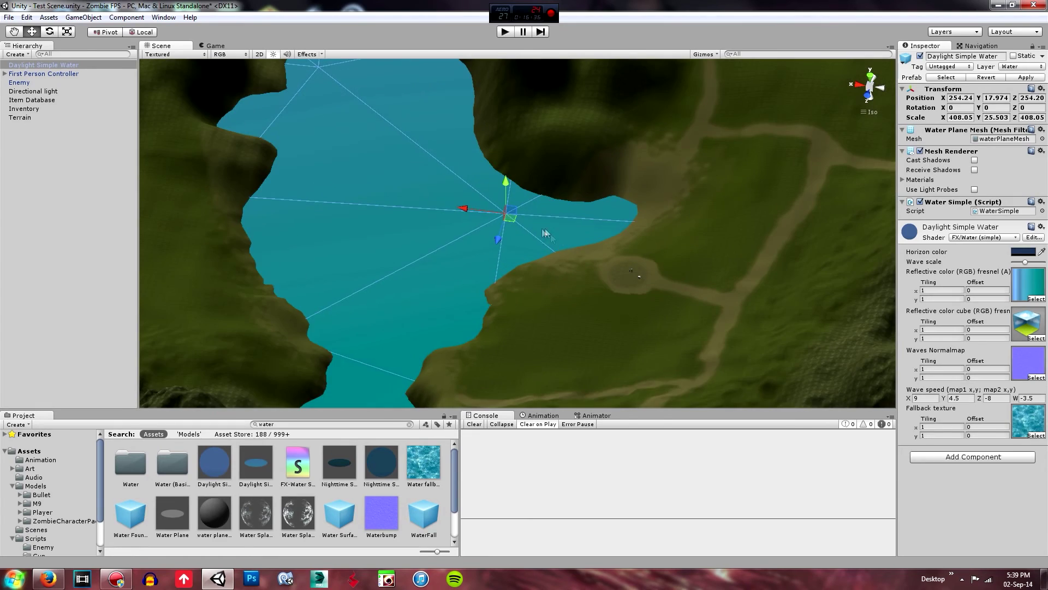
pyautogui.click(728, 189)
pyautogui.keyDown('alt'); pyautogui.moveTo(464, 221); pyautogui.dragTo(549, 270); pyautogui.keyUp('alt')
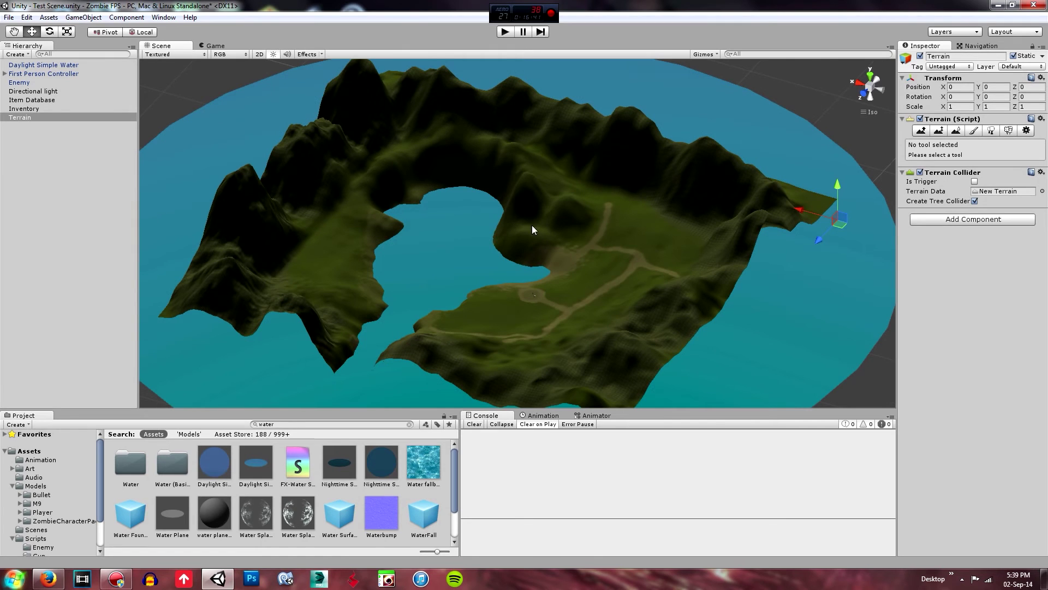
# Move the directional light high above the terrain to about X 326, Y 302, Z 180
pyautogui.click(58, 91)
pyautogui.scroll(6, 494, 257)
pyautogui.scroll(-10, 493, 256)
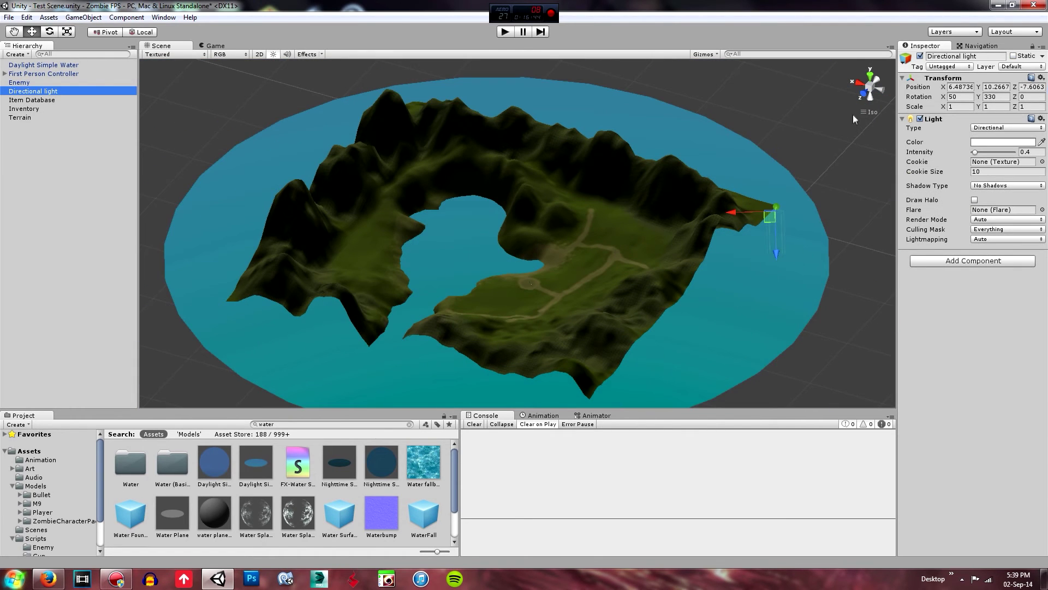
pyautogui.click(864, 93)
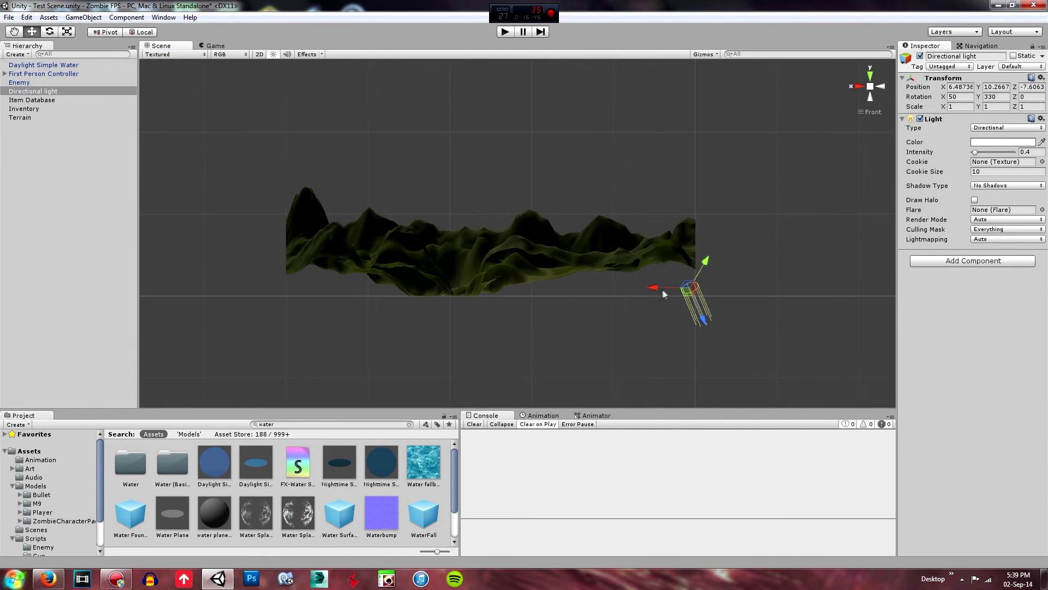
pyautogui.click(857, 86)
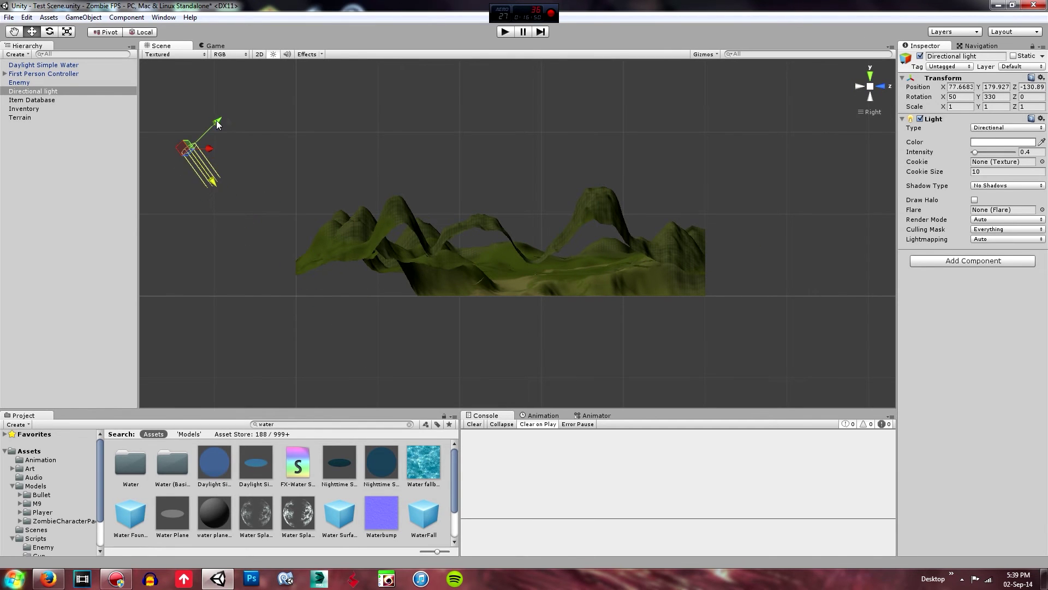
pyautogui.keyDown('alt'); pyautogui.moveTo(447, 87); pyautogui.dragTo(619, 300); pyautogui.keyUp('alt')
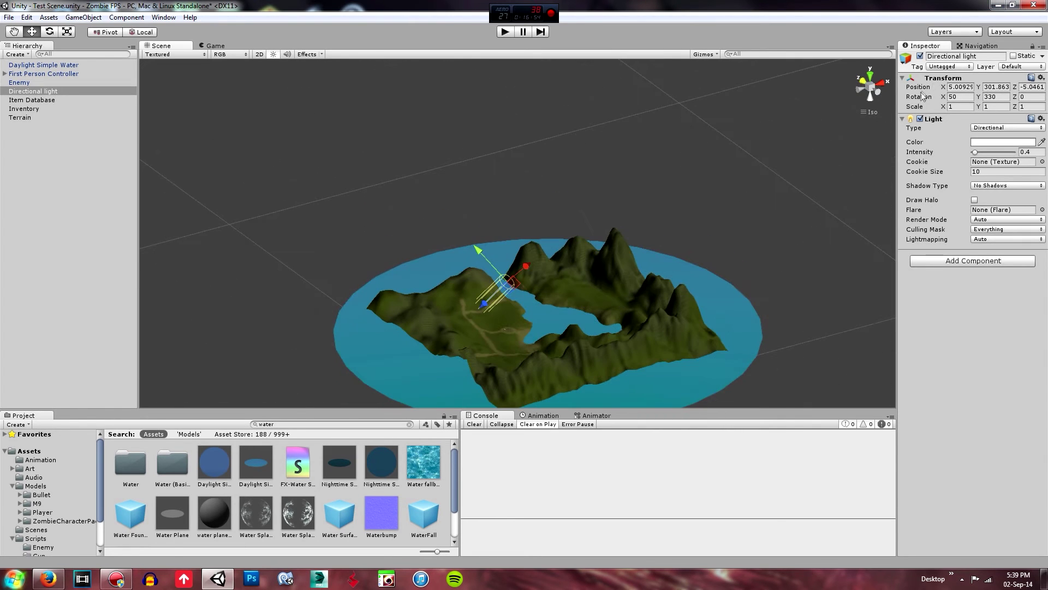
pyautogui.click(877, 94)
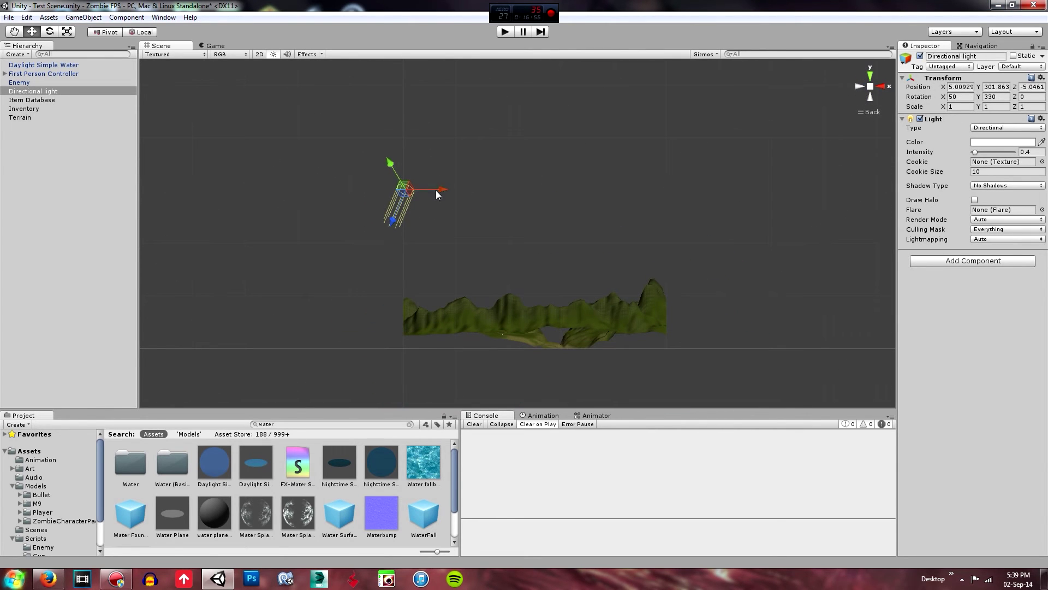
pyautogui.click(871, 96)
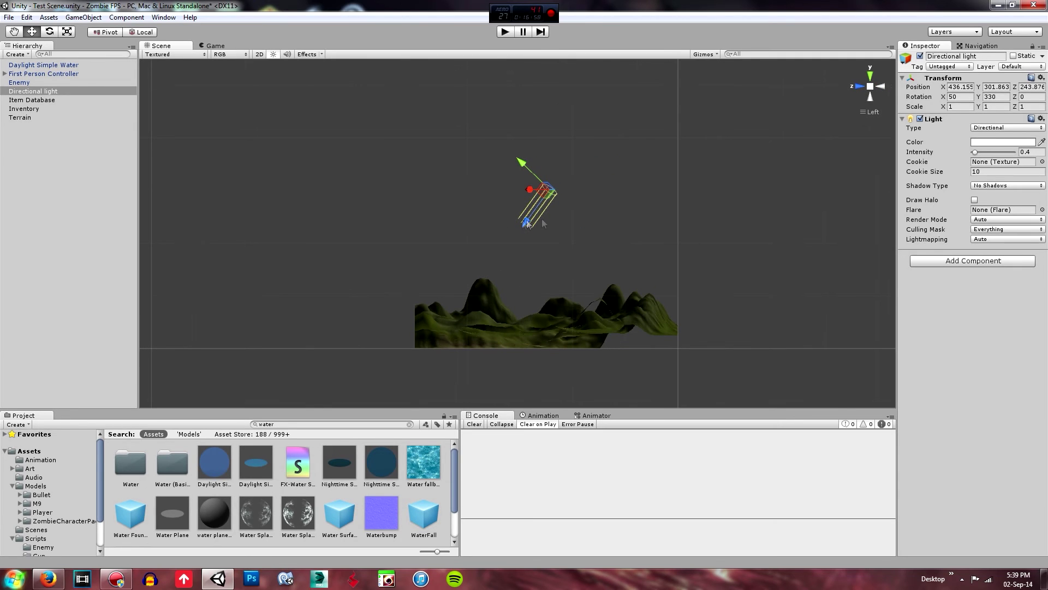
pyautogui.click(862, 93)
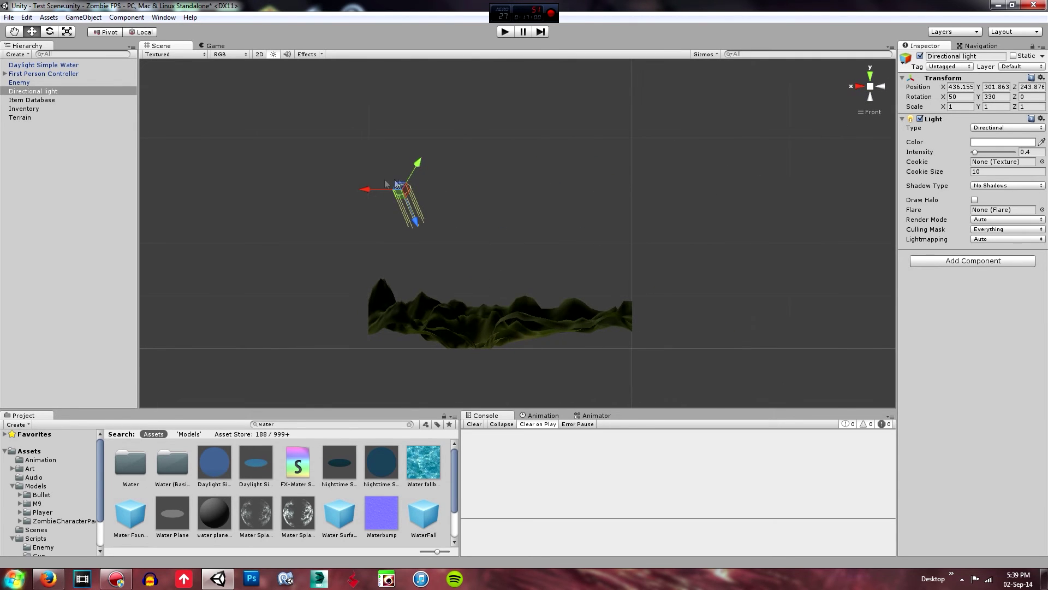
pyautogui.keyDown('alt'); pyautogui.moveTo(622, 216); pyautogui.dragTo(753, 314); pyautogui.keyUp('alt')
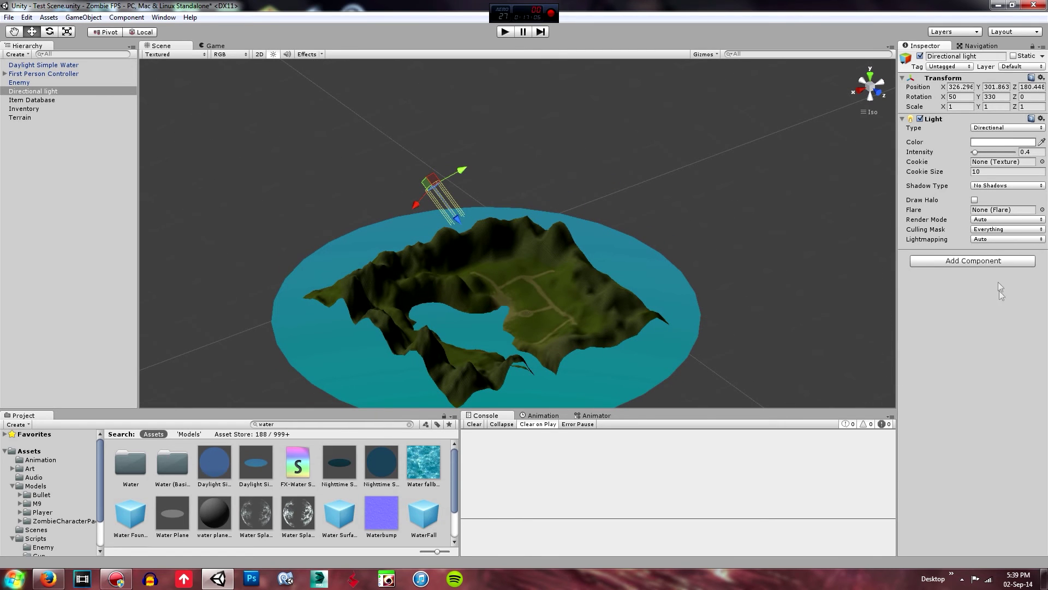
# Import the Light Flares package and assign the Sun flare to the directional light
pyautogui.click(1042, 210)
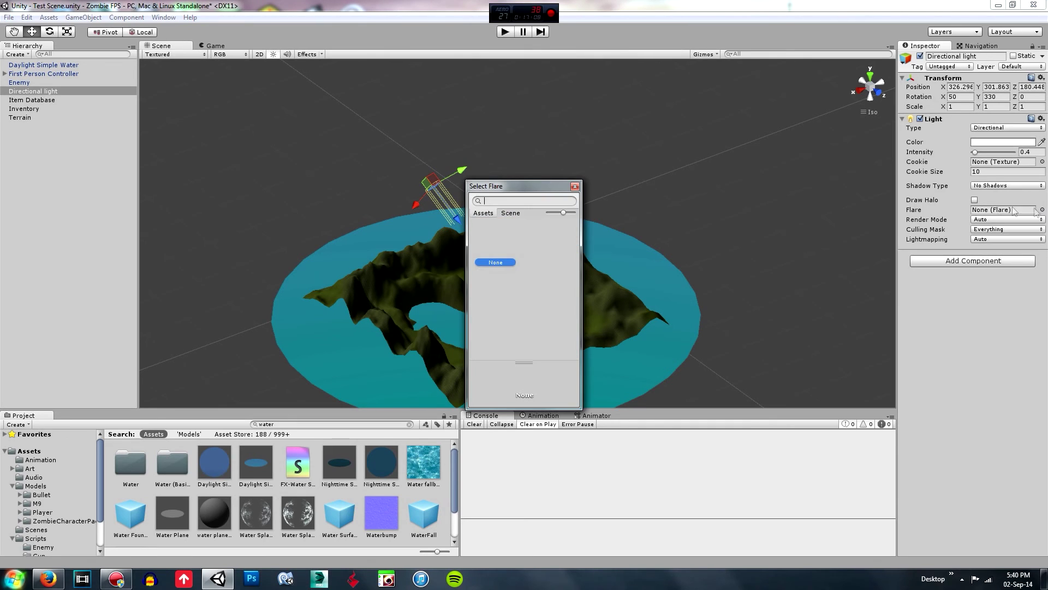
pyautogui.click(575, 187)
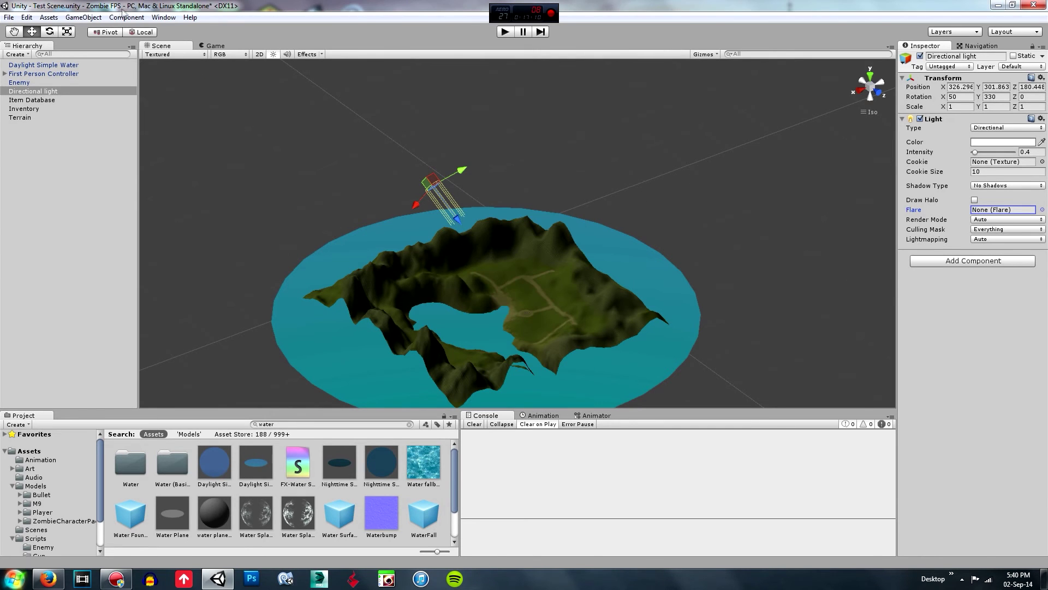
pyautogui.click(83, 16)
pyautogui.moveTo(109, 96)
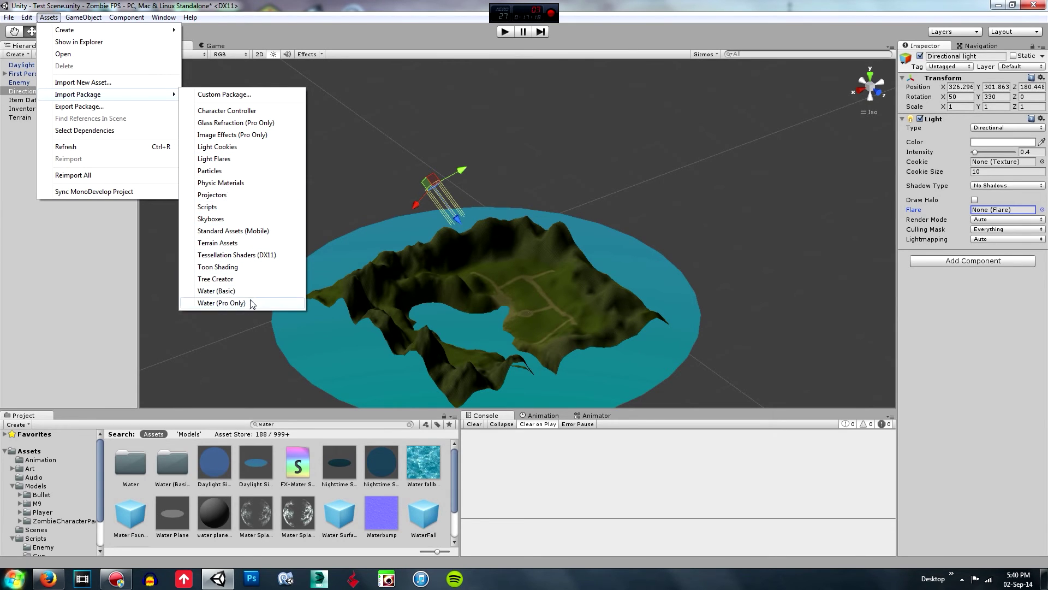
pyautogui.click(239, 159)
pyautogui.click(236, 199)
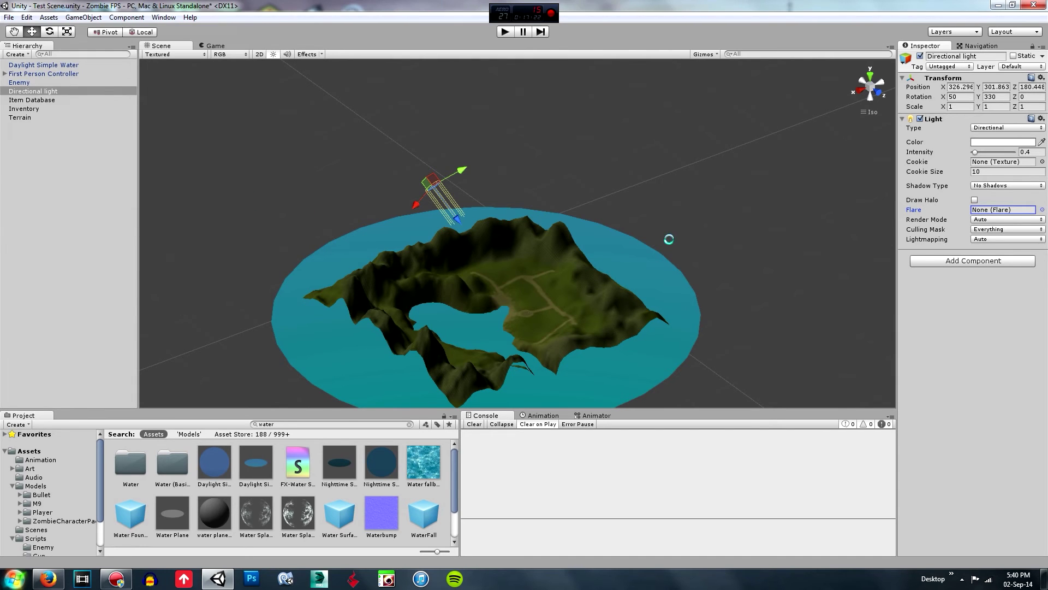
pyautogui.click(1042, 210)
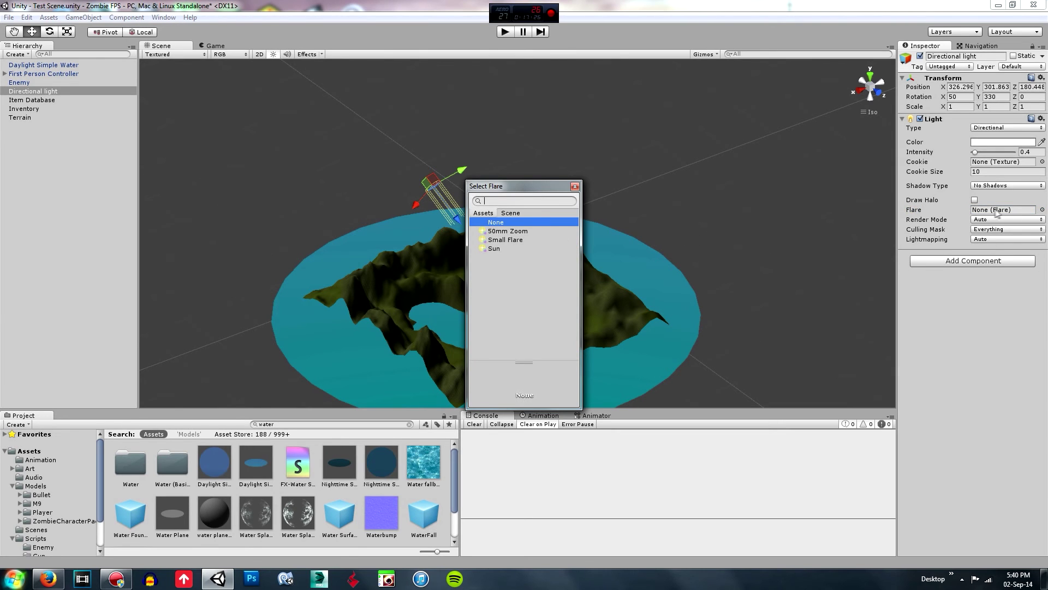
pyautogui.doubleClick(491, 249)
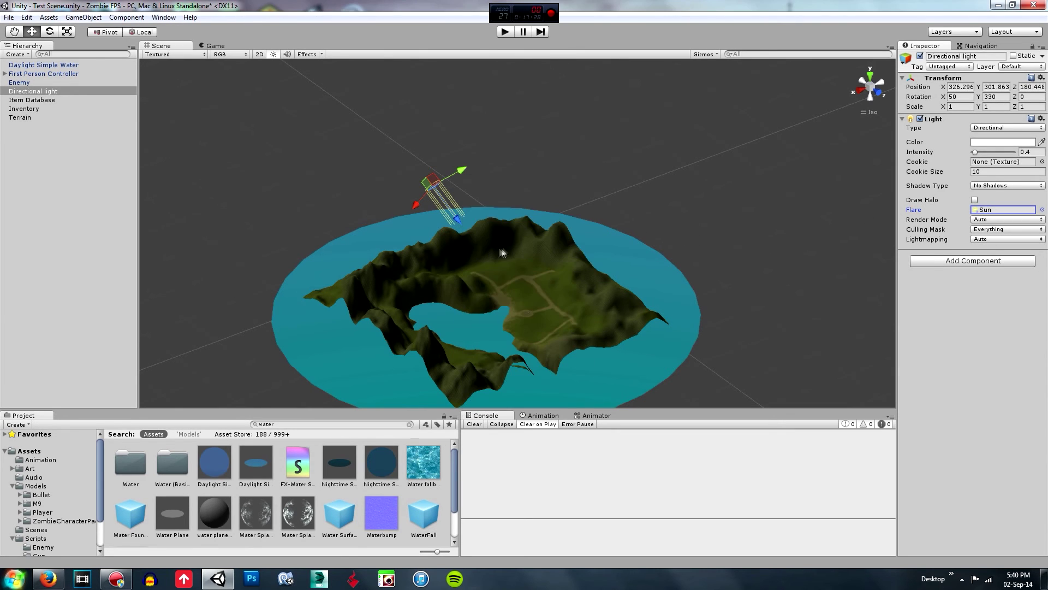
# Tint the directional light pale yellow and set its intensity to 0.6
pyautogui.click(993, 143)
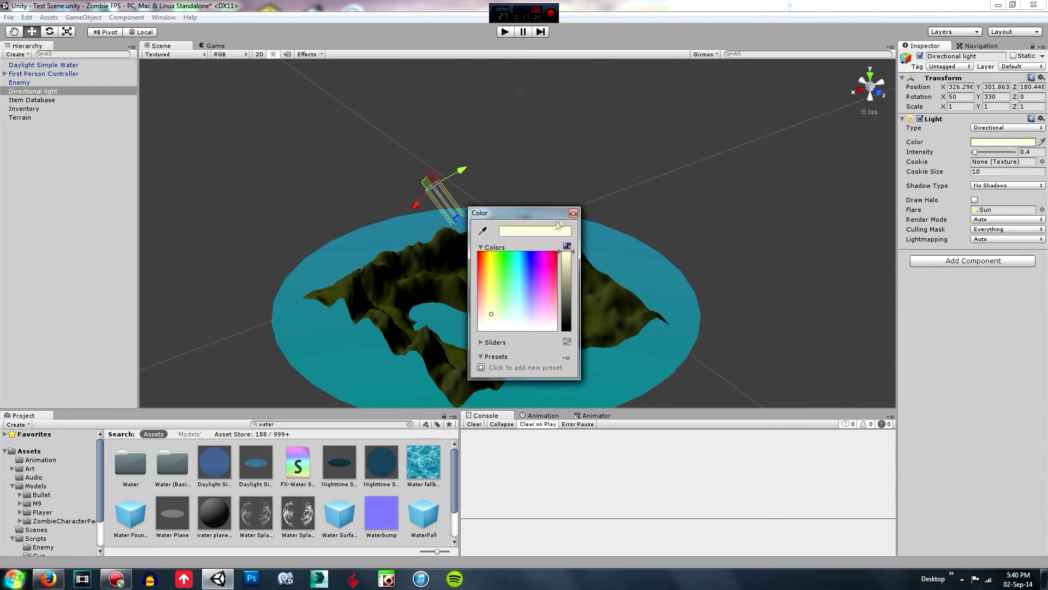
pyautogui.click(573, 213)
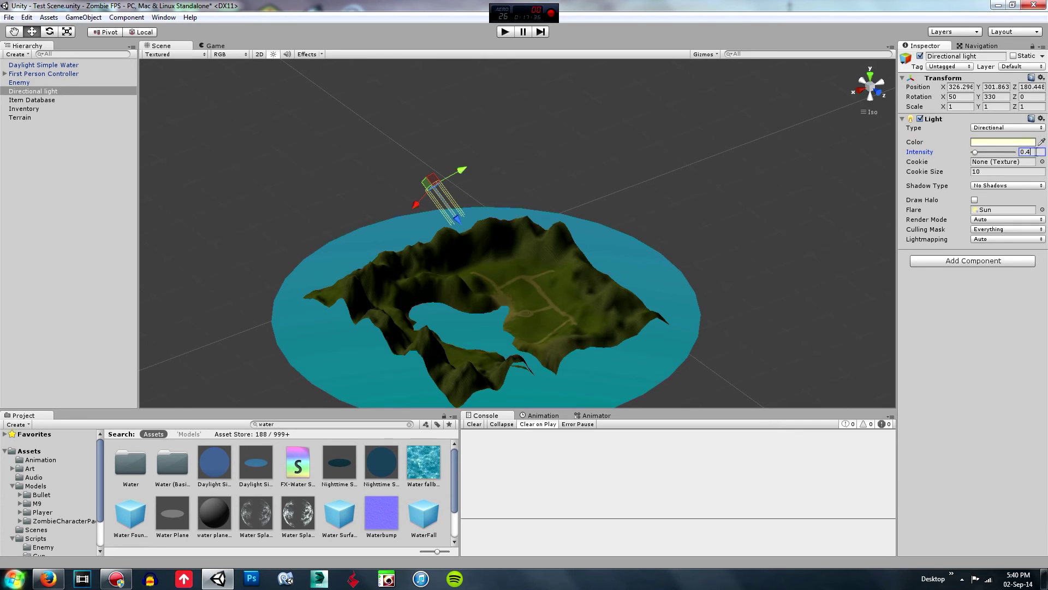
pyautogui.press('BackSpace')
pyautogui.write('6')
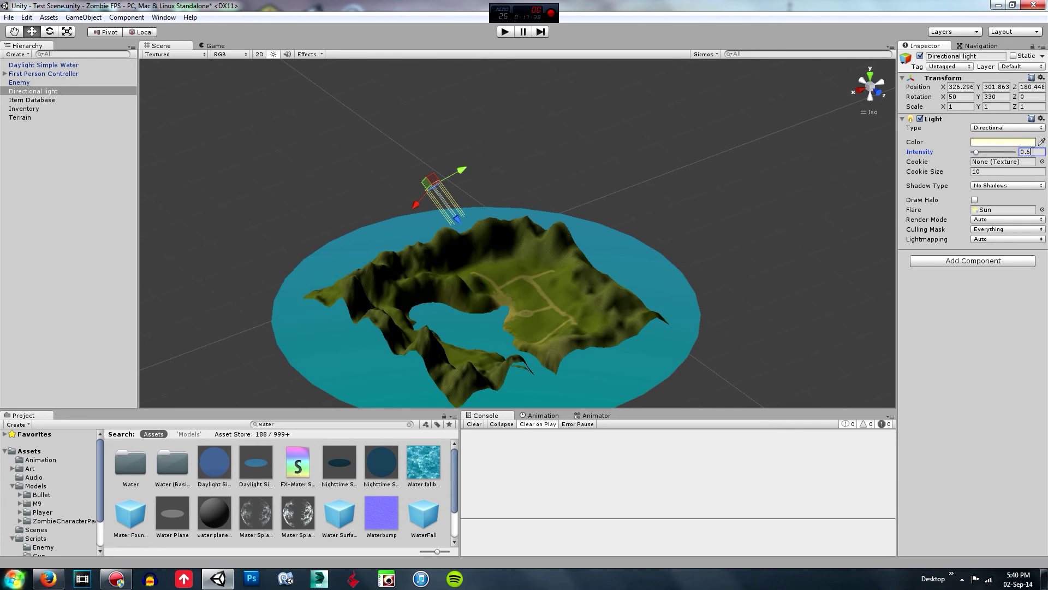
# Set the directional light's shadow type to Soft Shadows with High Resolution
pyautogui.click(1023, 187)
pyautogui.click(1002, 223)
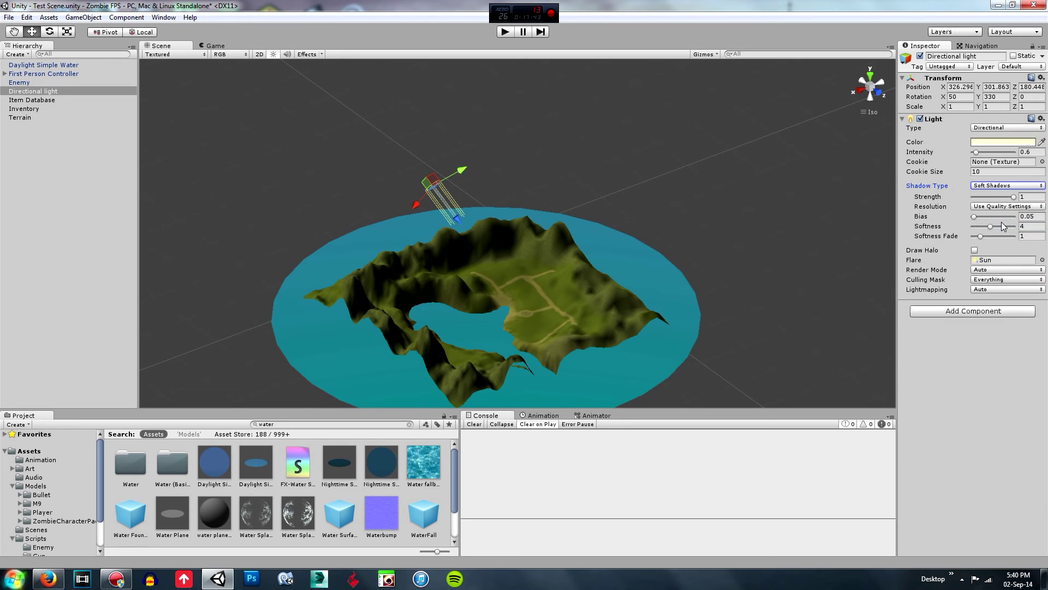
pyautogui.click(1019, 207)
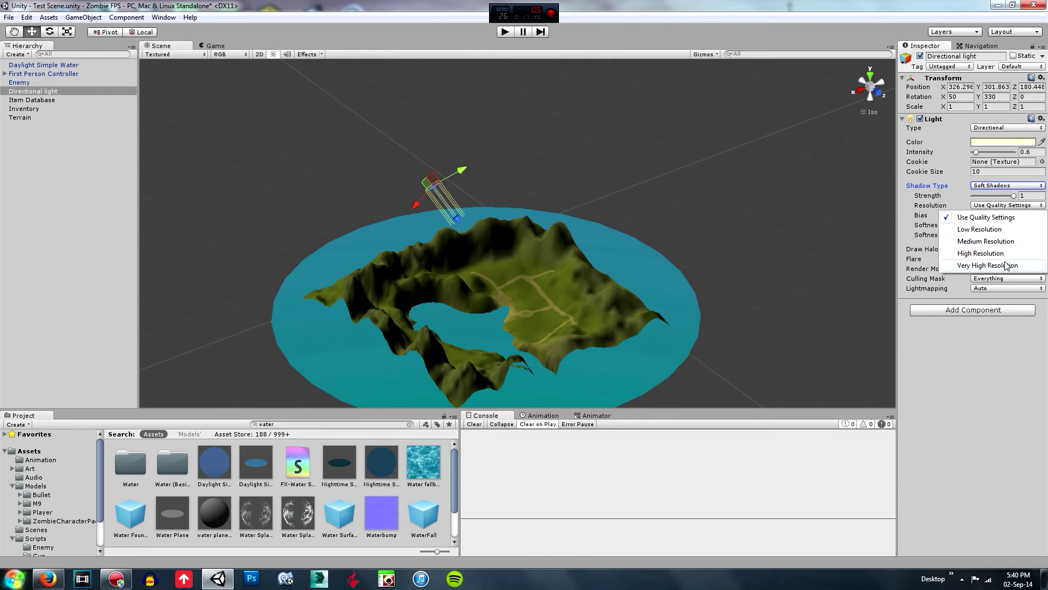
pyautogui.click(999, 255)
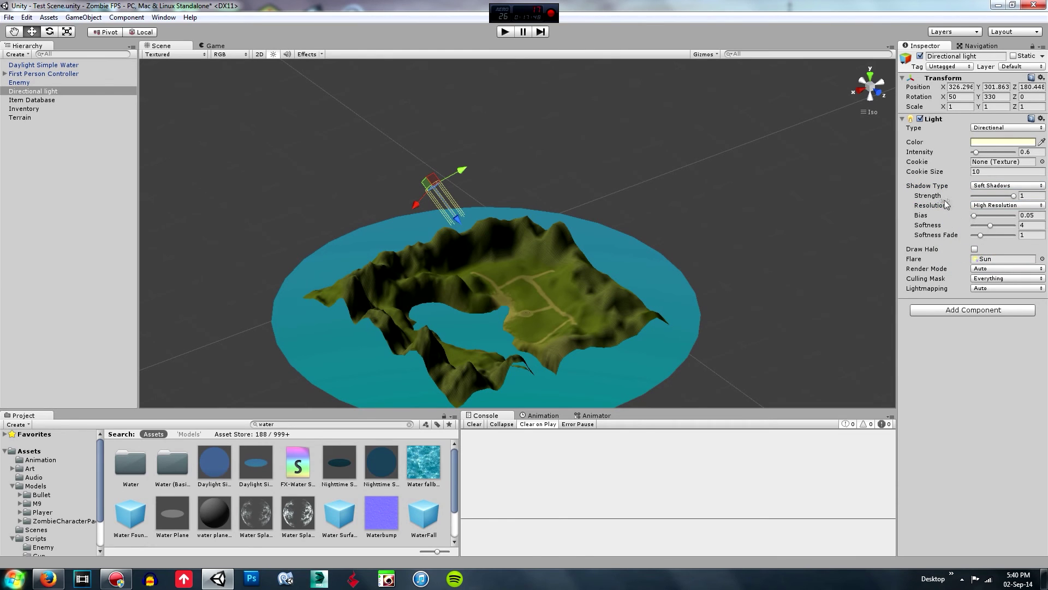
# Adjust the directional light's shadow resolution and deselect the light
pyautogui.click(1003, 205)
pyautogui.click(1000, 218)
pyautogui.click(730, 201)
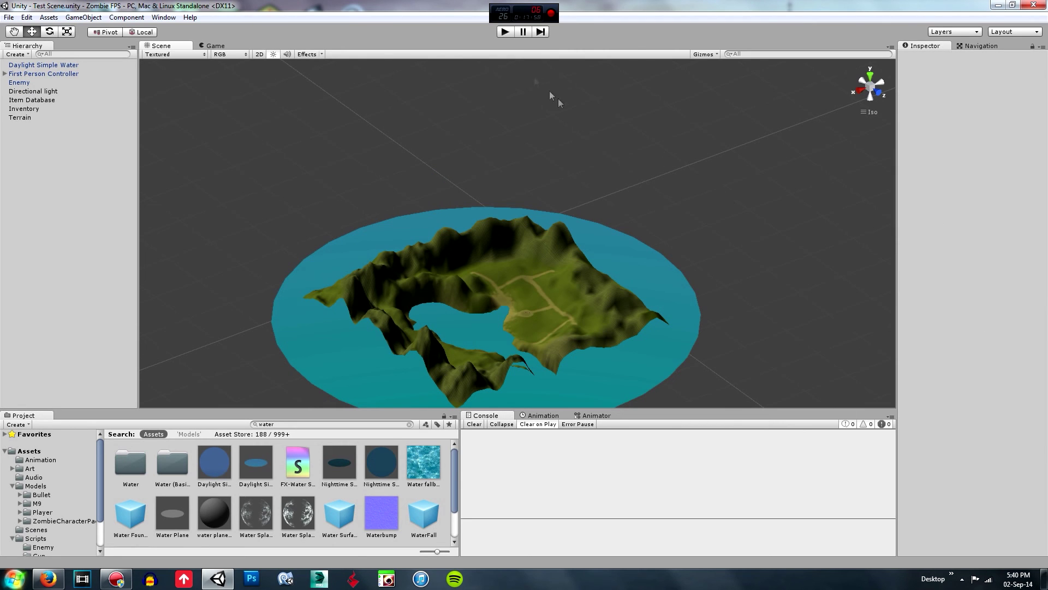
# Playtest the scene to check the lighting and shadows, and shoot at the box on the grass beside the lake
pyautogui.click(506, 33)
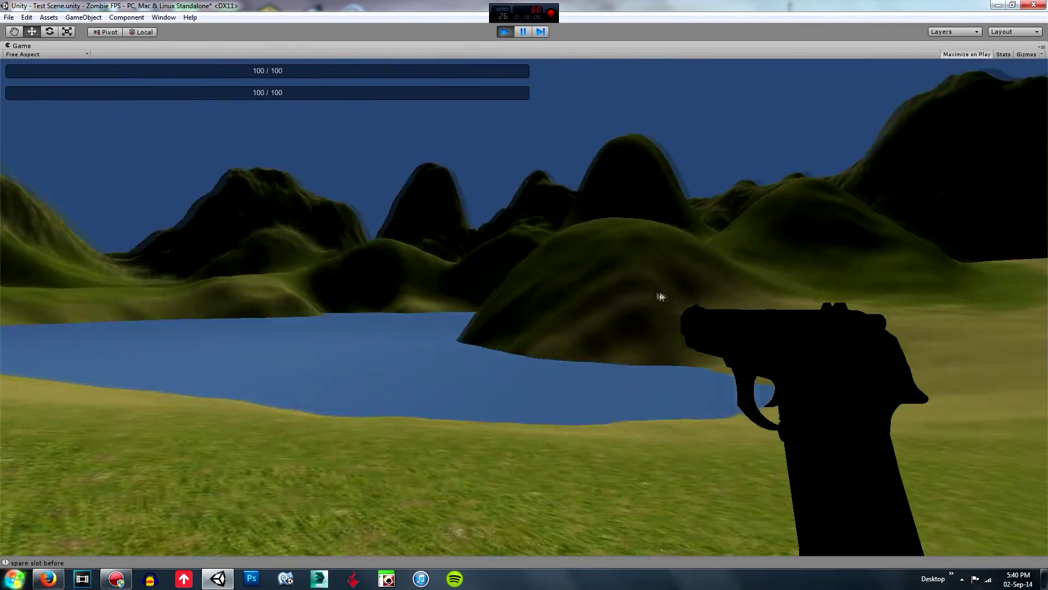
pyautogui.press('s')
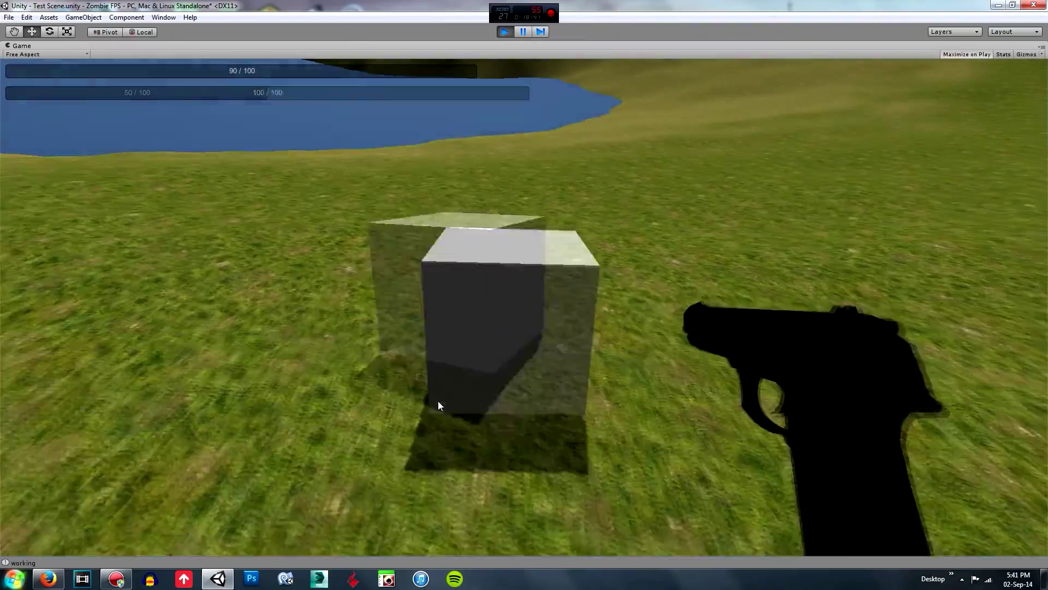
pyautogui.click(438, 400)
pyautogui.click(430, 385)
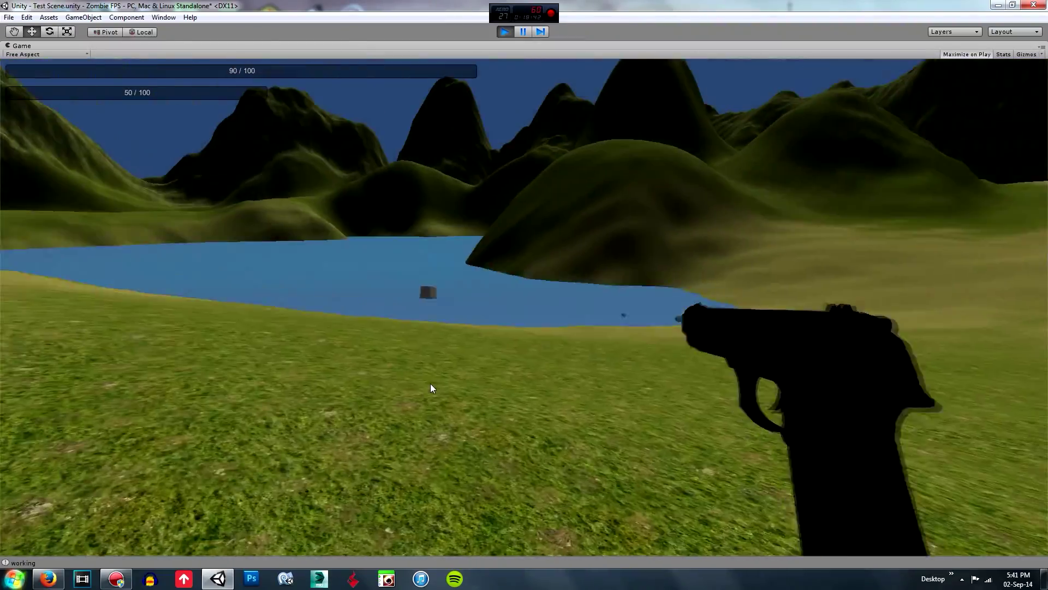
# Walk the player into the lake and explore the terrain below the water surface
pyautogui.press('w')
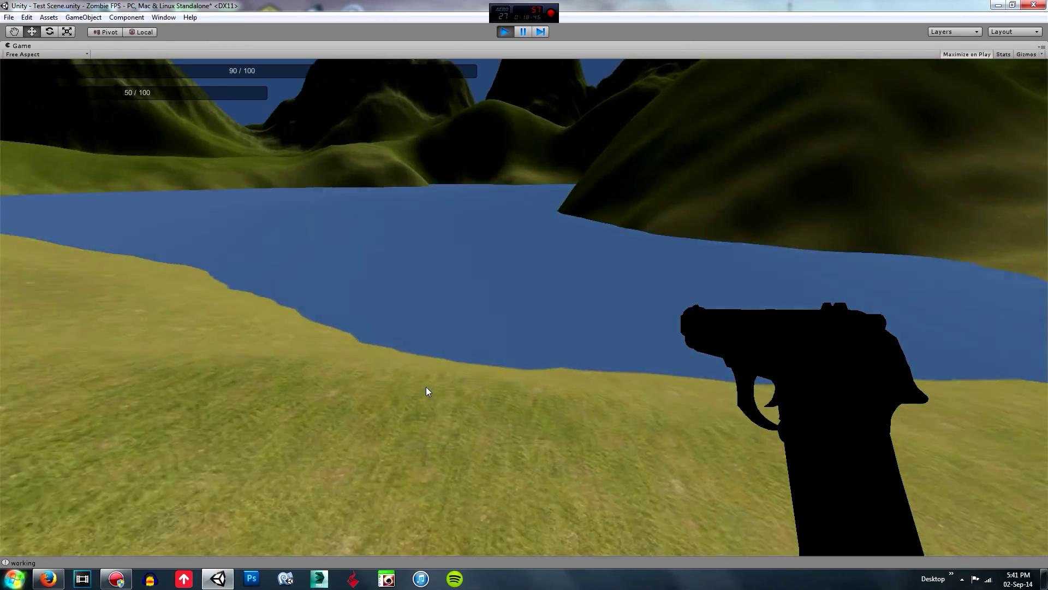
pyautogui.press('w')
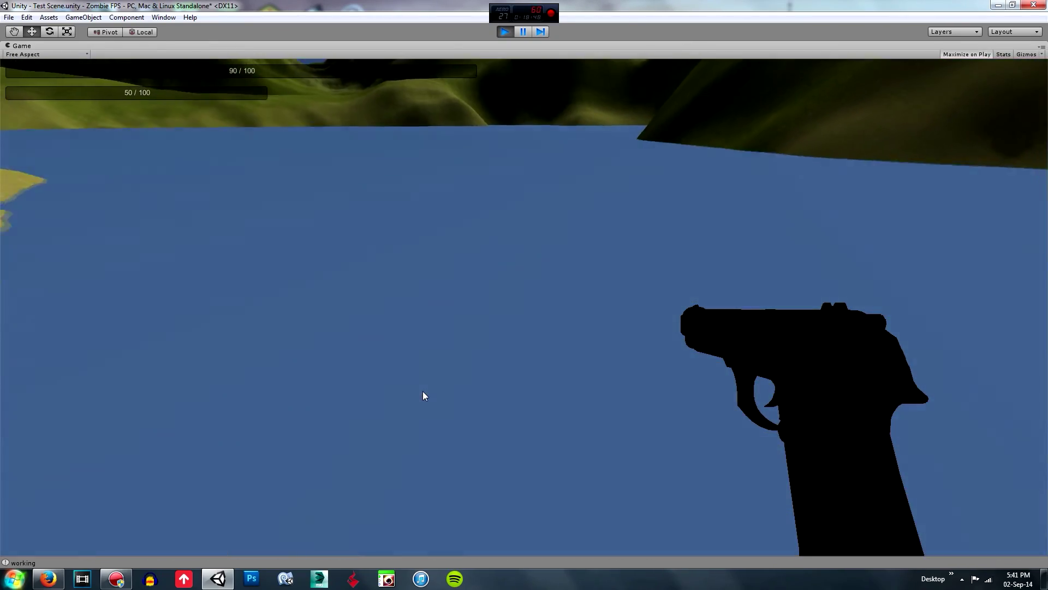
pyautogui.press('w')
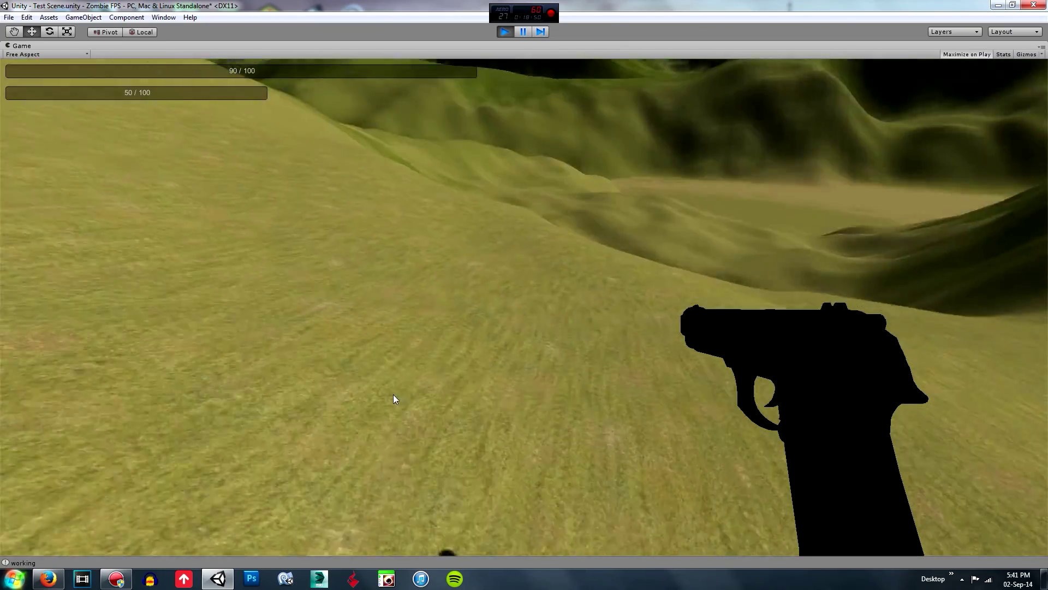
pyautogui.press('w')
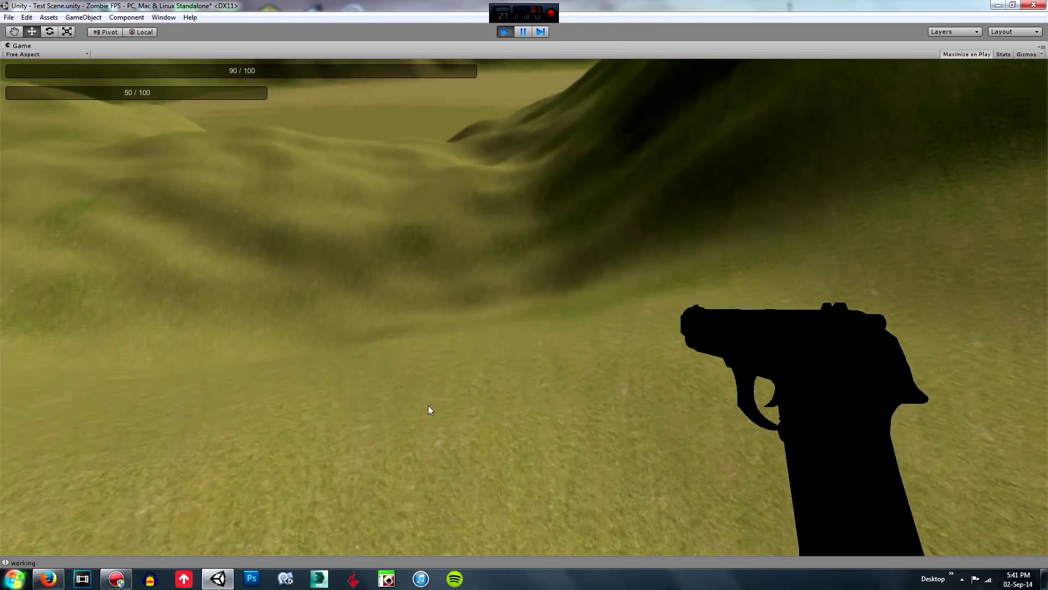
pyautogui.press('w')
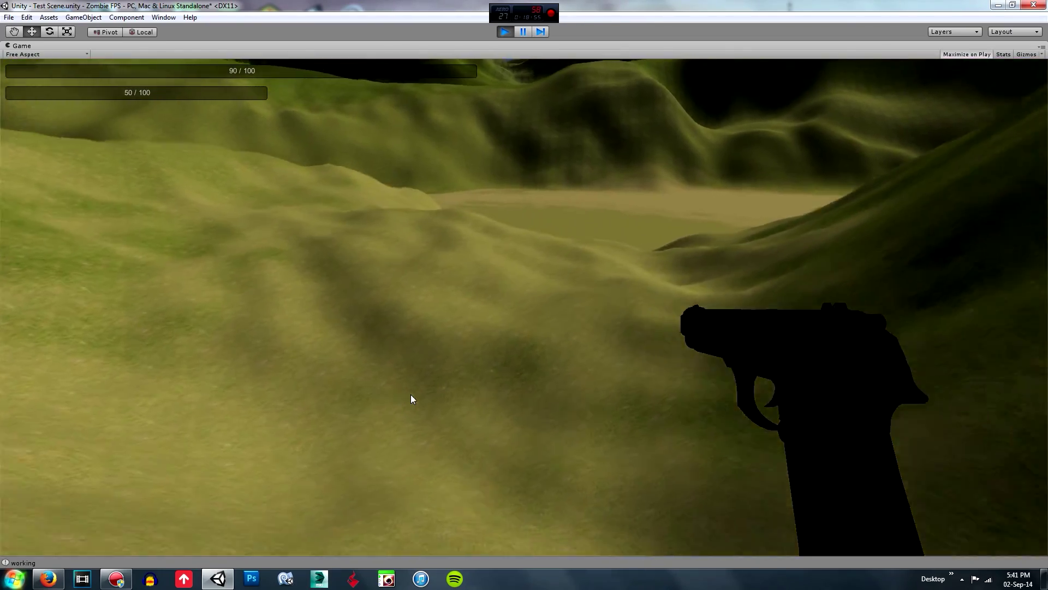
pyautogui.press('w')
pyautogui.press('s')
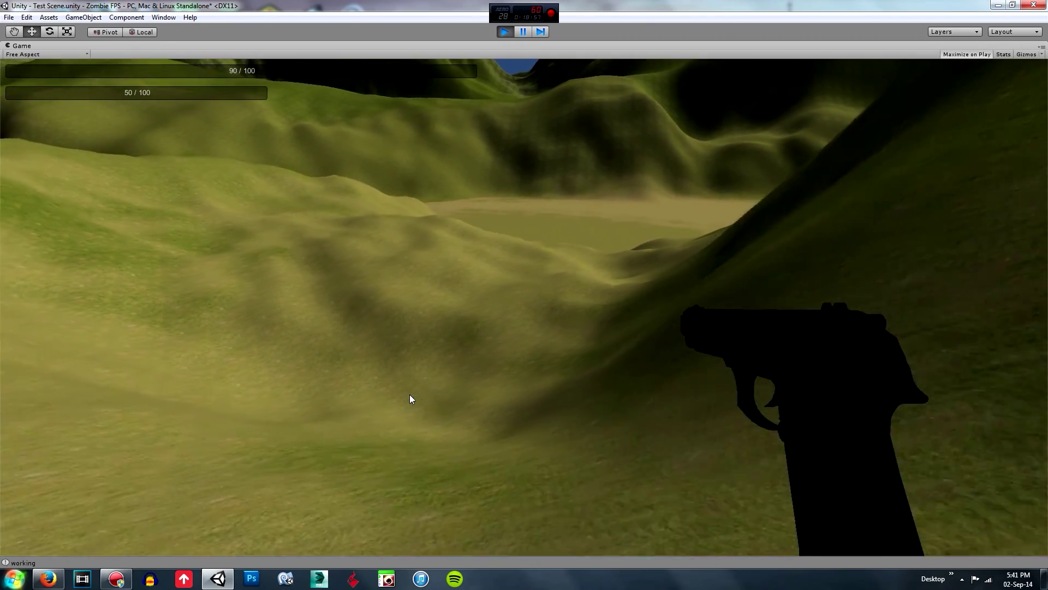
pyautogui.press('s')
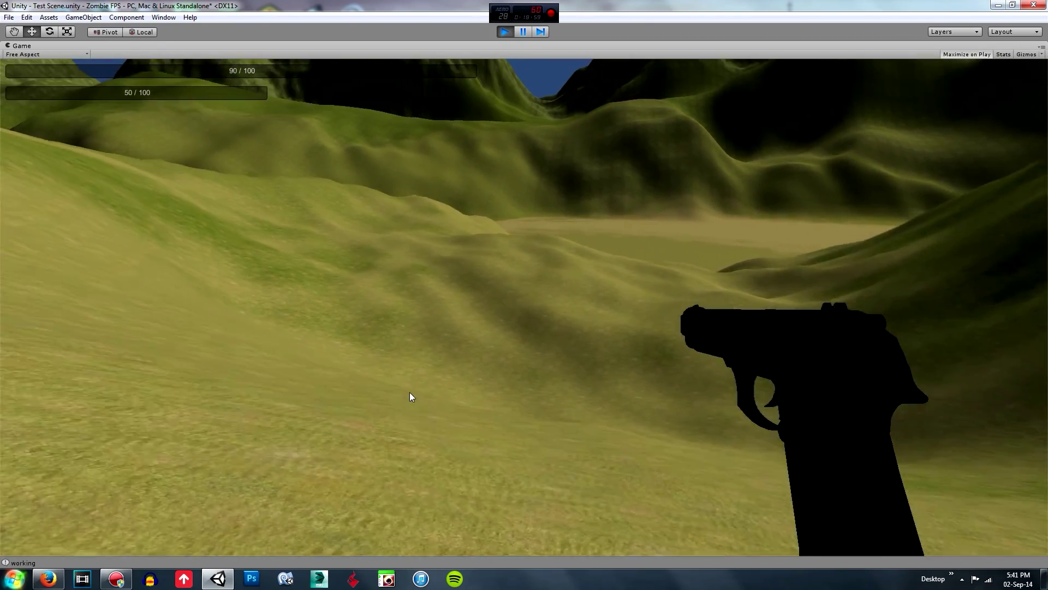